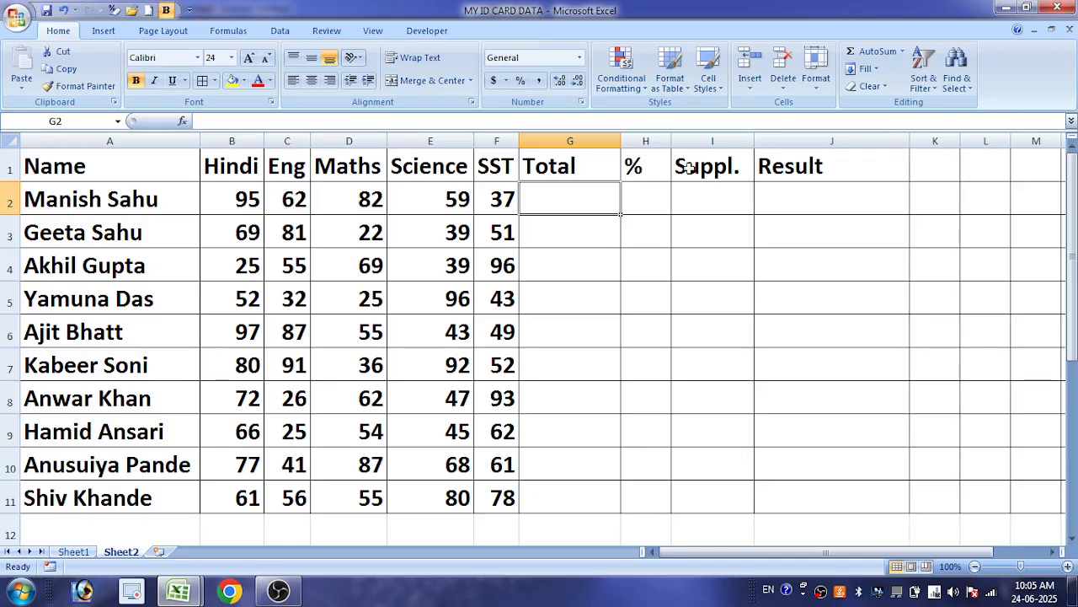
Widen the Result column slightly
left_click(717, 199)
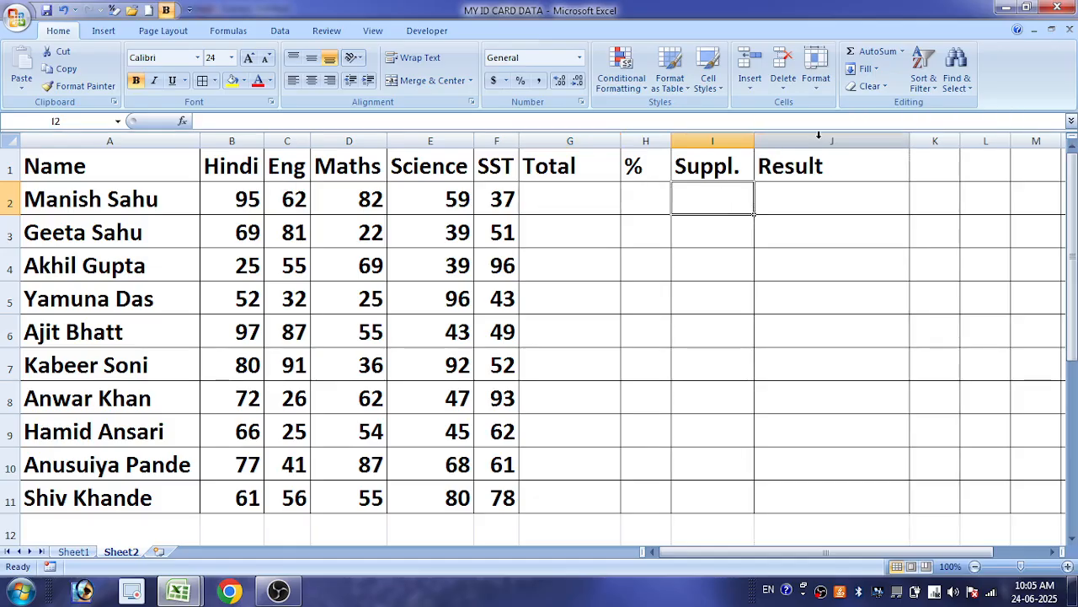
left_click_drag(910, 140, 918, 141)
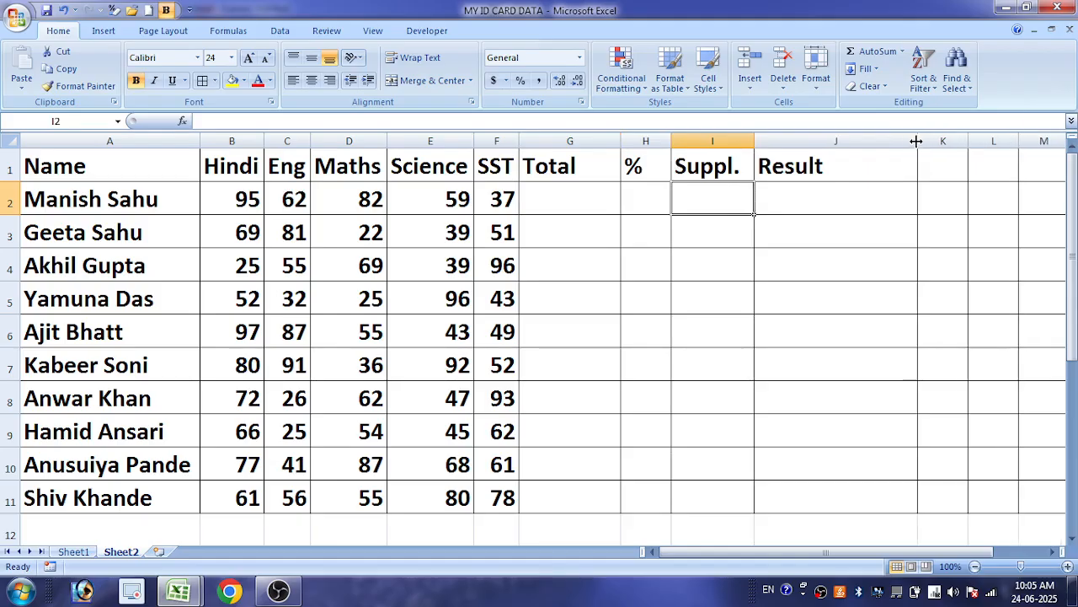
left_click(135, 195)
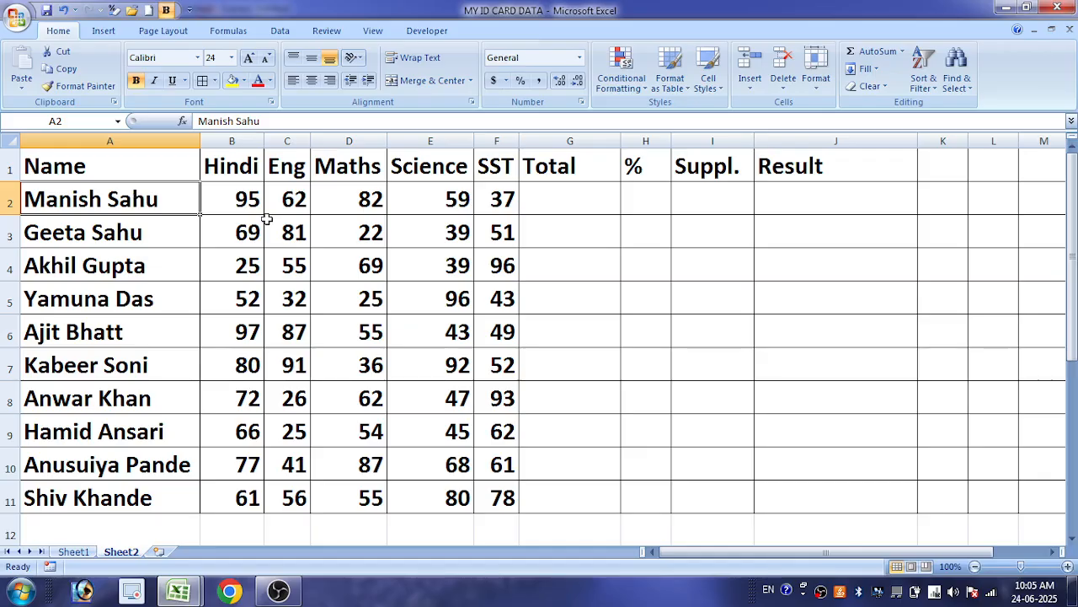
left_click(234, 201)
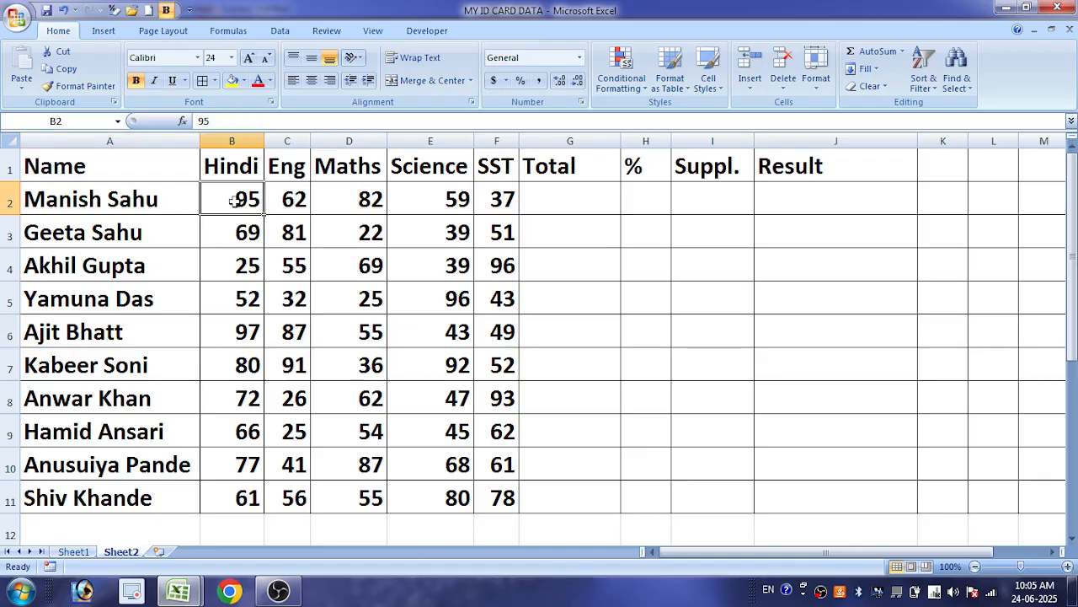
left_click(406, 162)
left_click(511, 166)
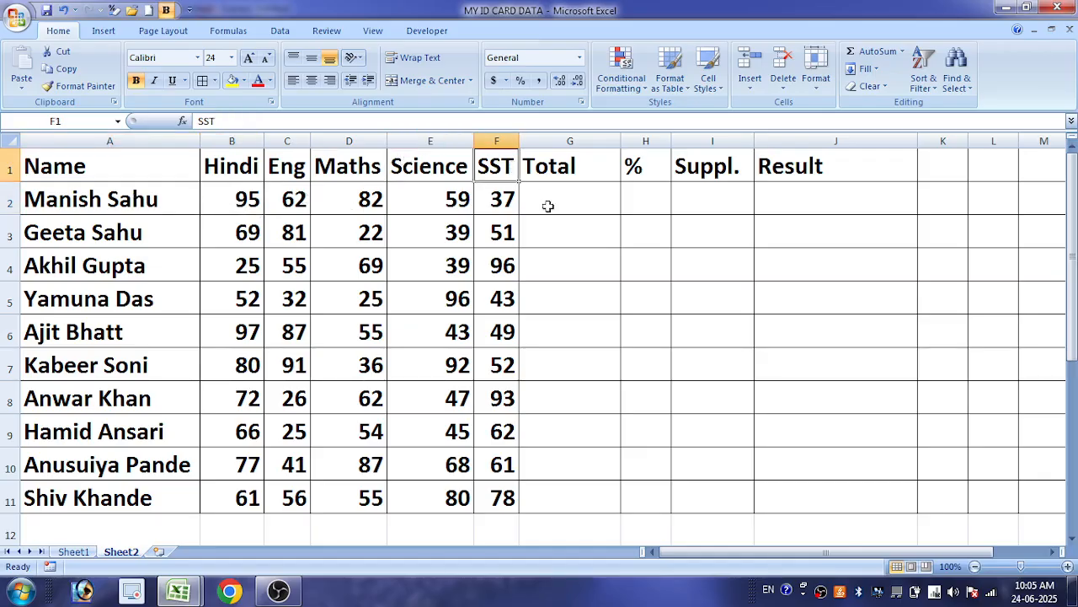
Calculate the first student's total in G2 with =SUM(B2:F2) and fill the formula down to G11
left_click(576, 199)
type("=")
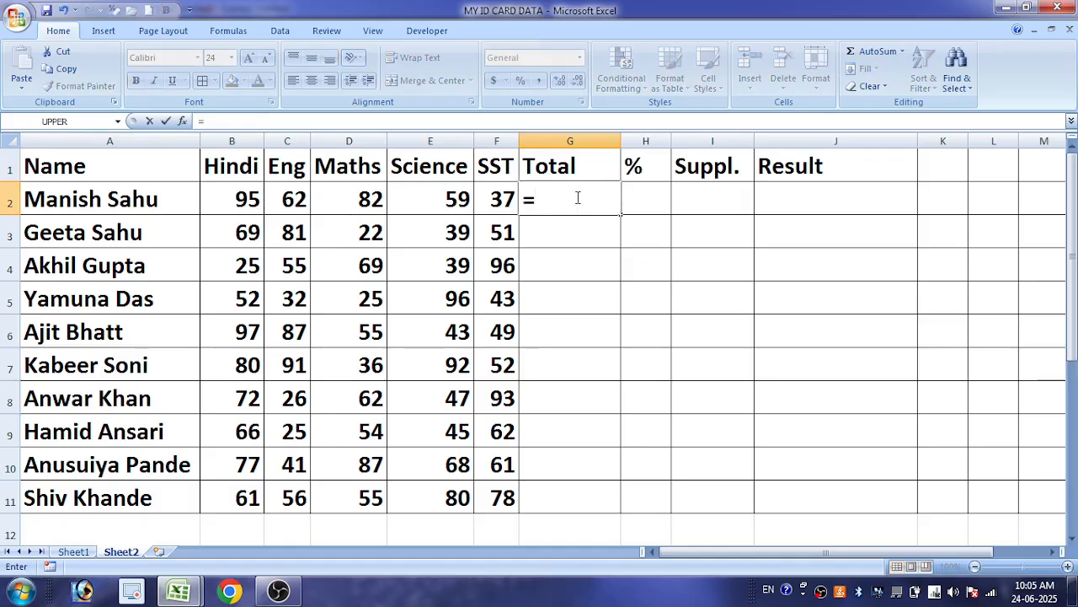
type("sum")
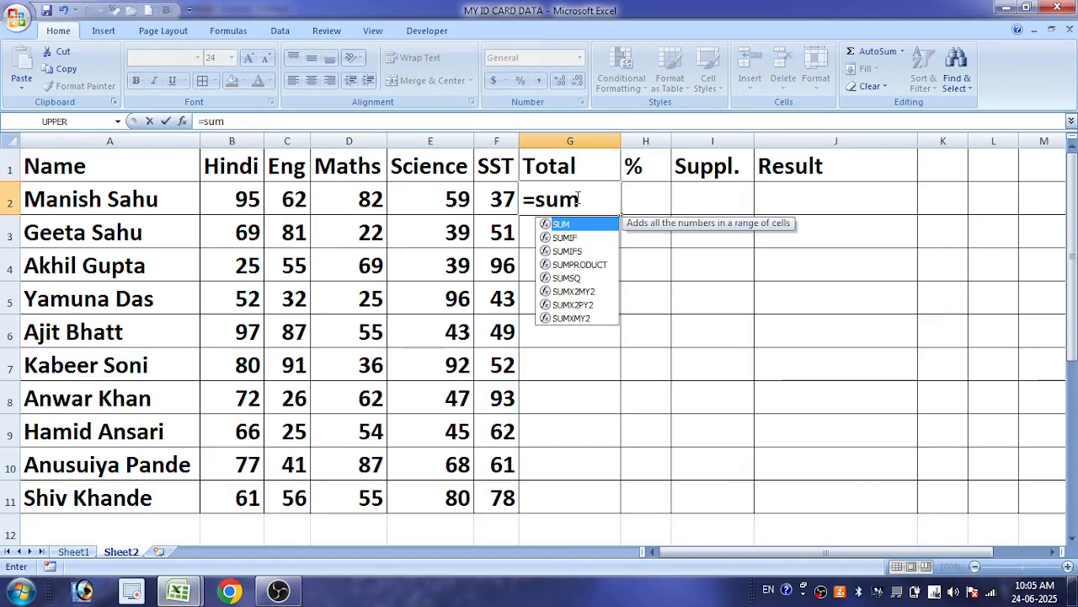
key("Tab")
left_click_drag(236, 202, 487, 198)
key("Return")
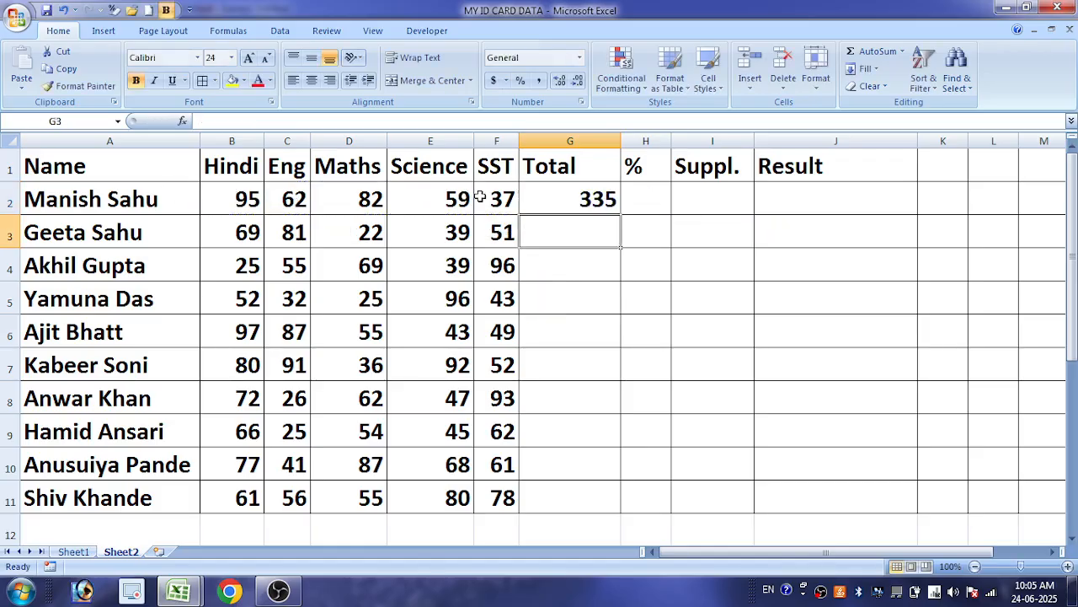
left_click(571, 211)
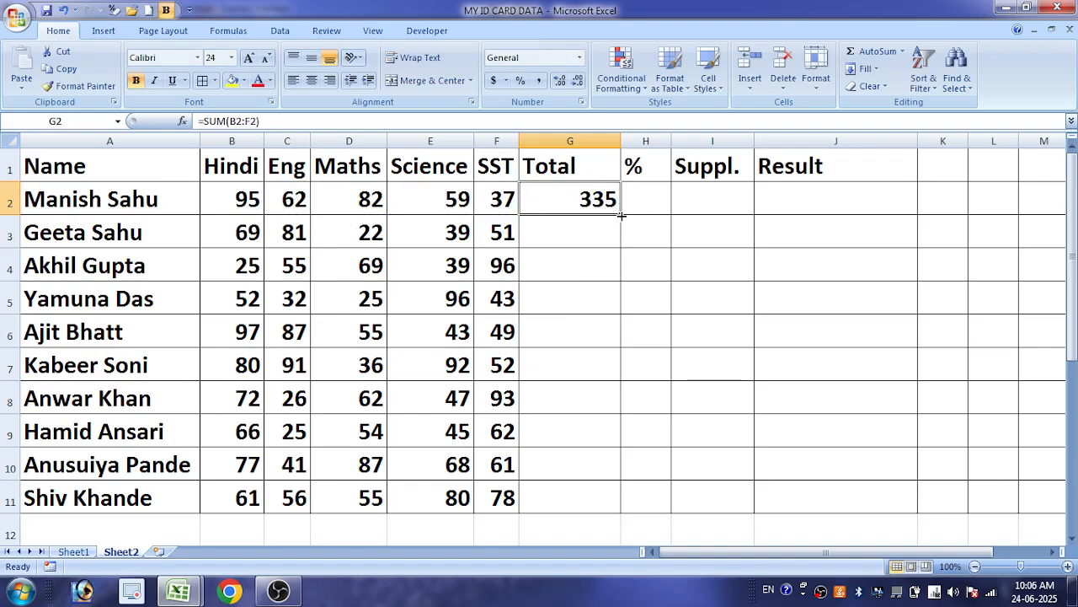
double_click(621, 216)
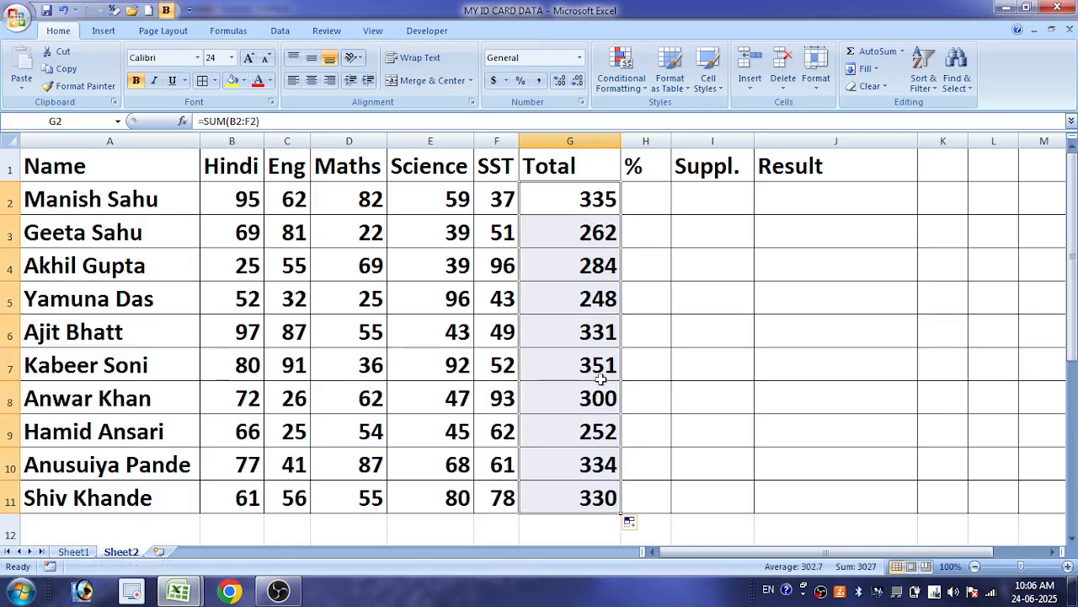
Widen the % column and enter the formula =G2/5 in H2
left_click_drag(671, 141, 724, 142)
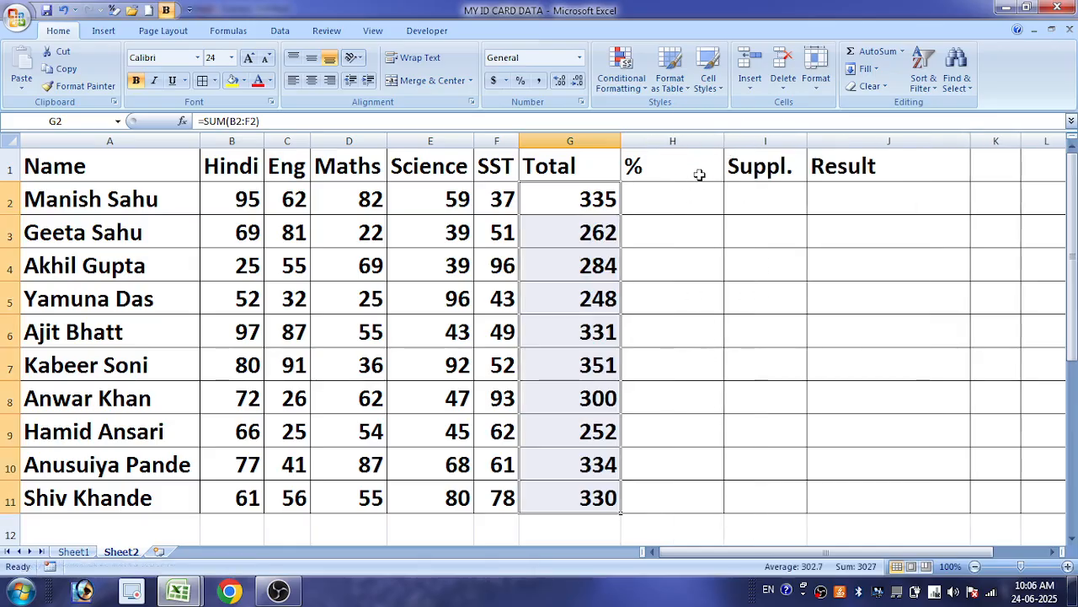
left_click(689, 185)
type("=")
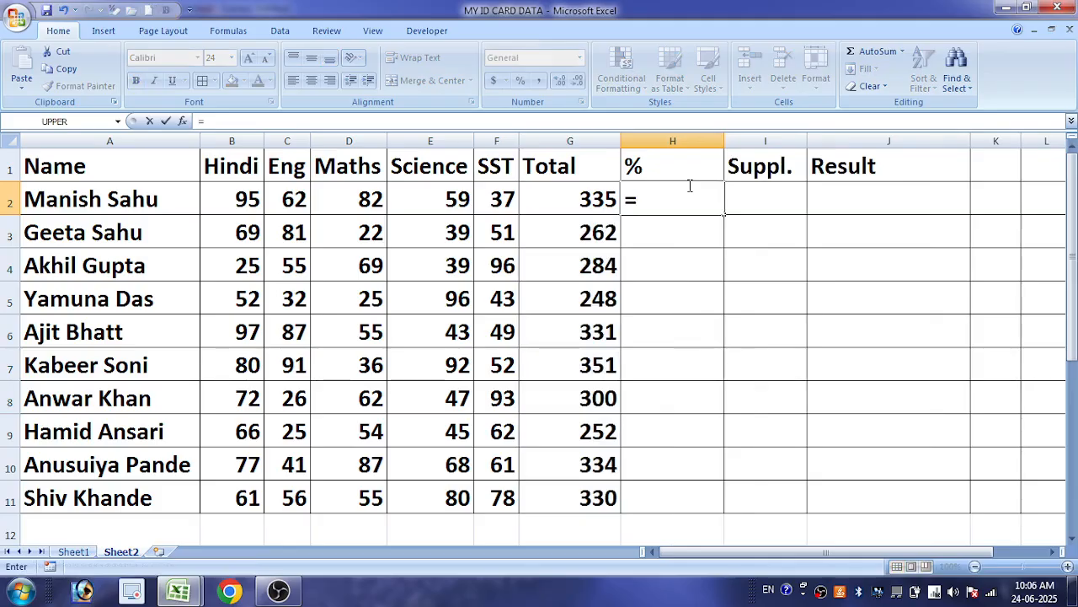
left_click(589, 193)
type("/")
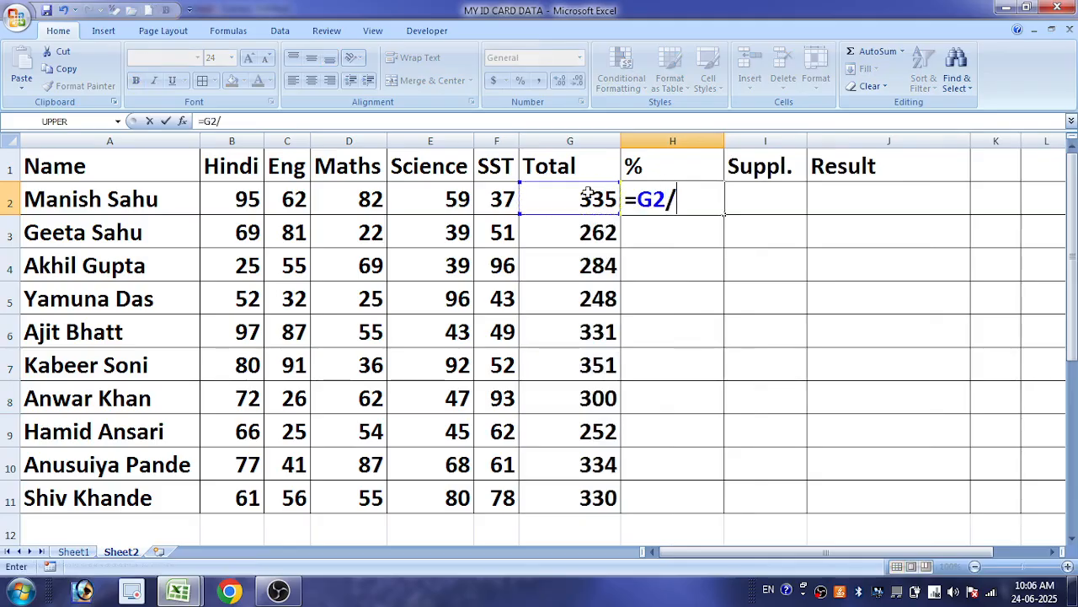
type("5")
key("Return")
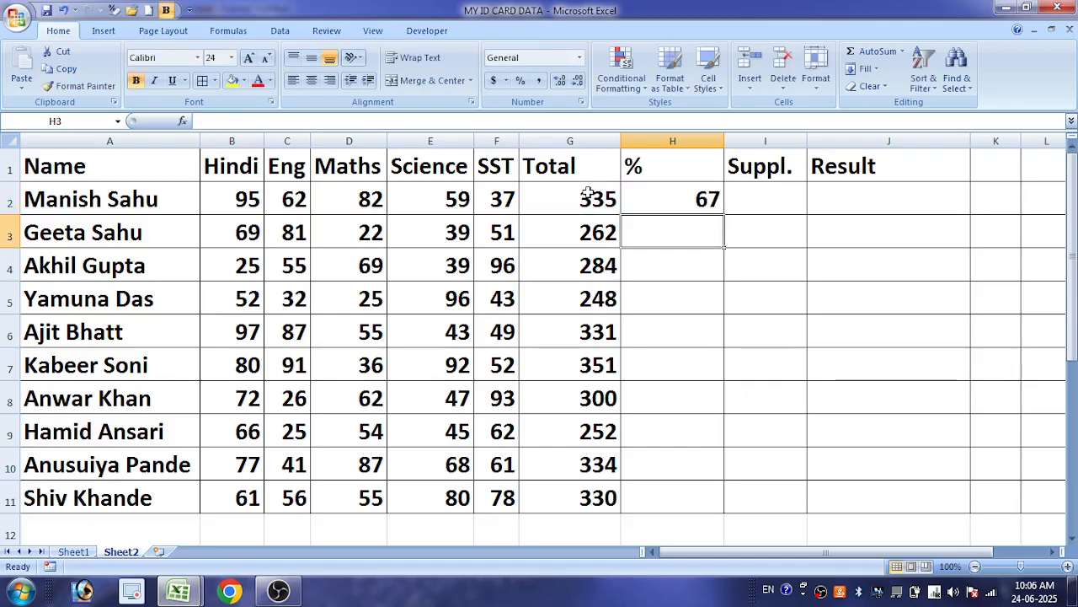
Fill the percentage formula from H2 down to H11
left_click(687, 199)
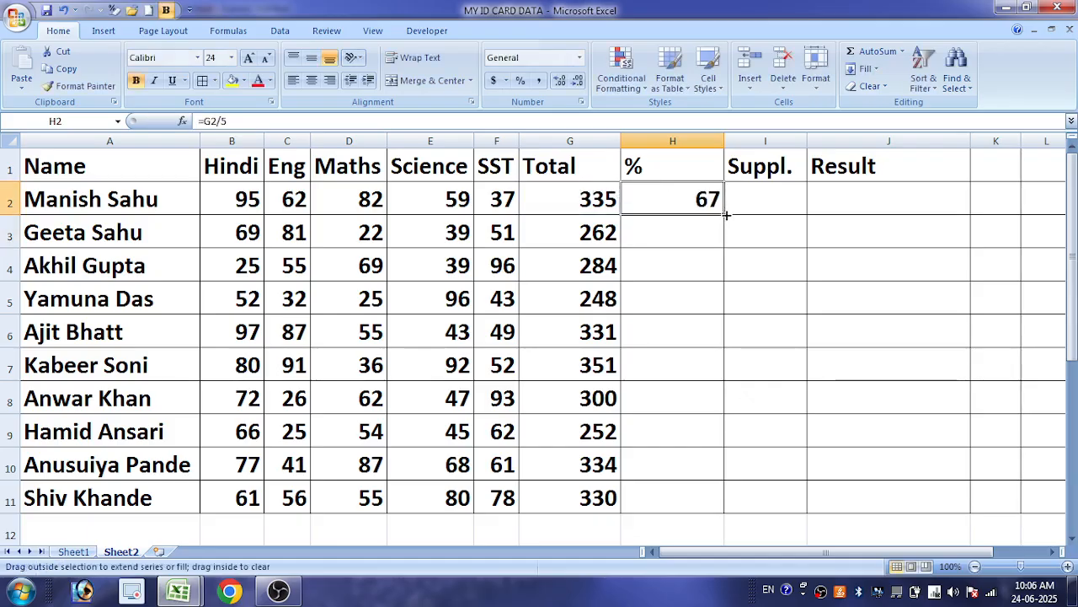
double_click(723, 216)
left_click(688, 289)
left_click_drag(680, 201, 722, 479)
left_click_drag(681, 202, 710, 489)
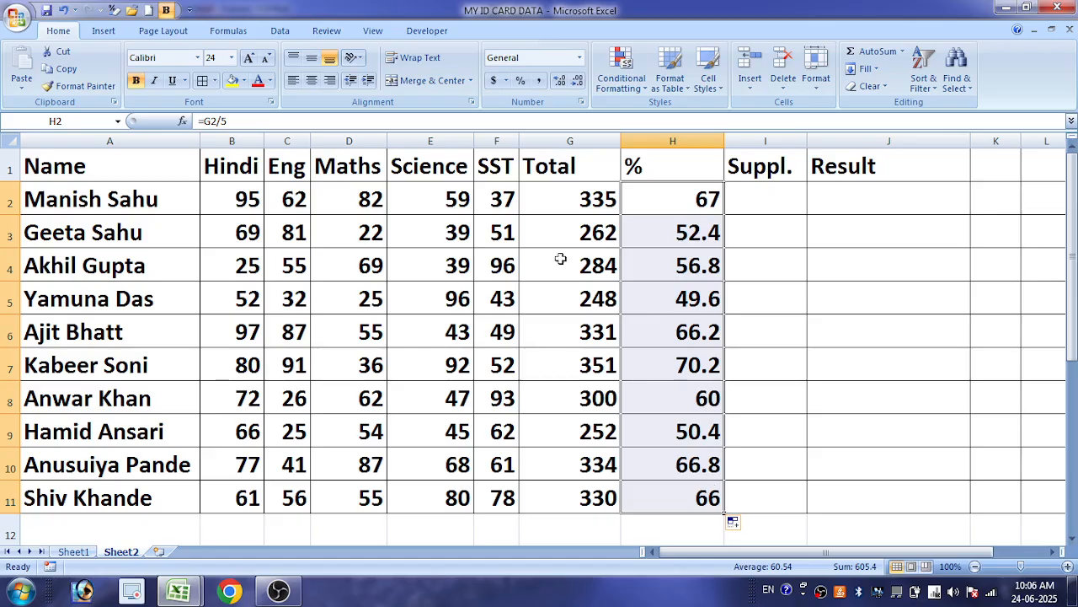
Format the percentages in H2:H11 with the custom number format General %
left_click_drag(672, 214, 681, 497)
right_click(685, 407)
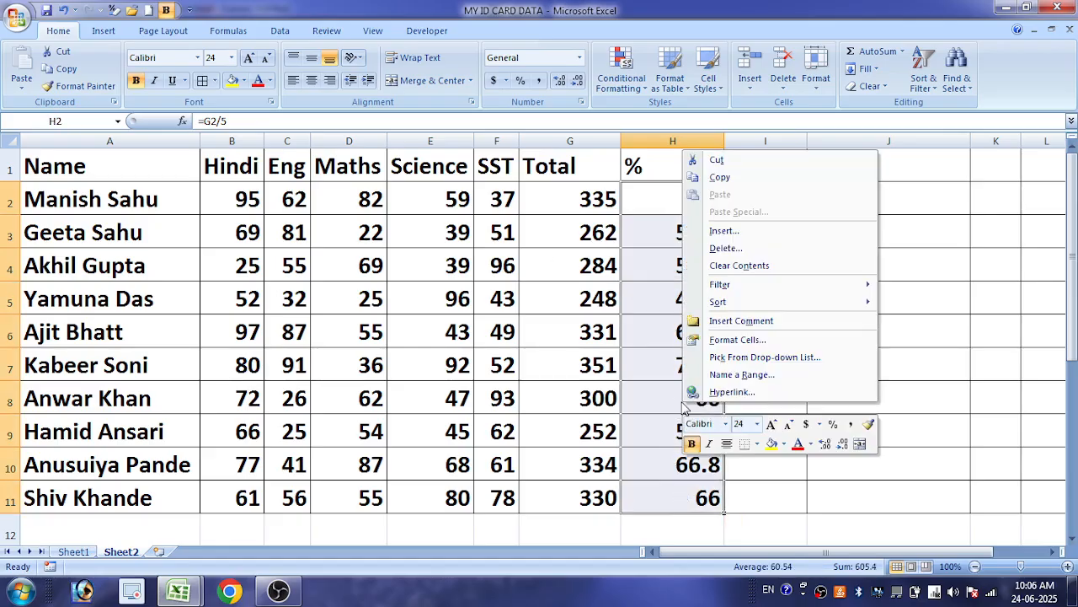
left_click(766, 339)
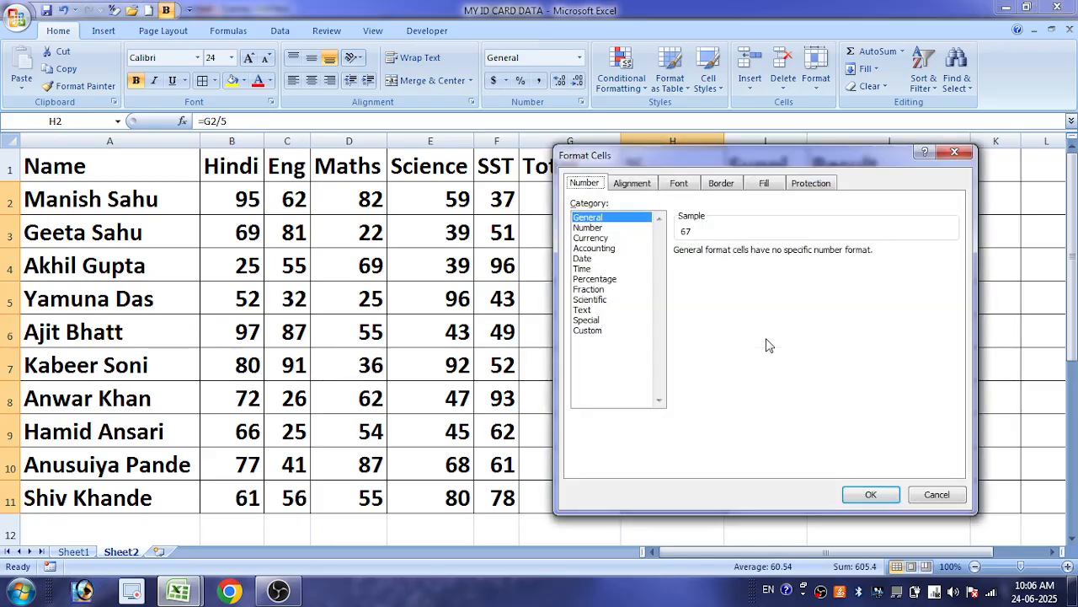
left_click(591, 333)
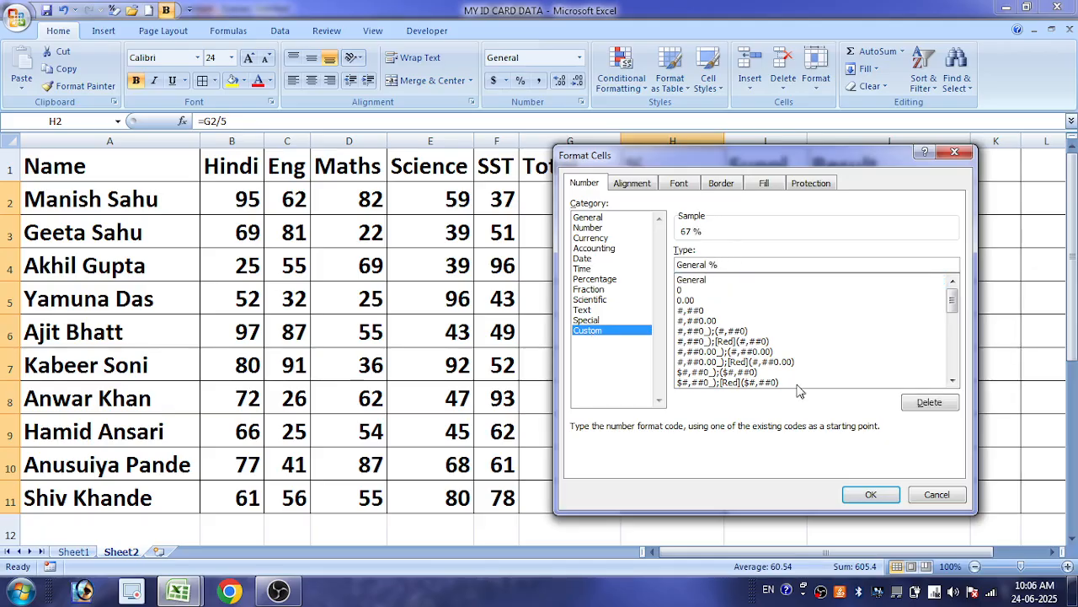
left_click(871, 495)
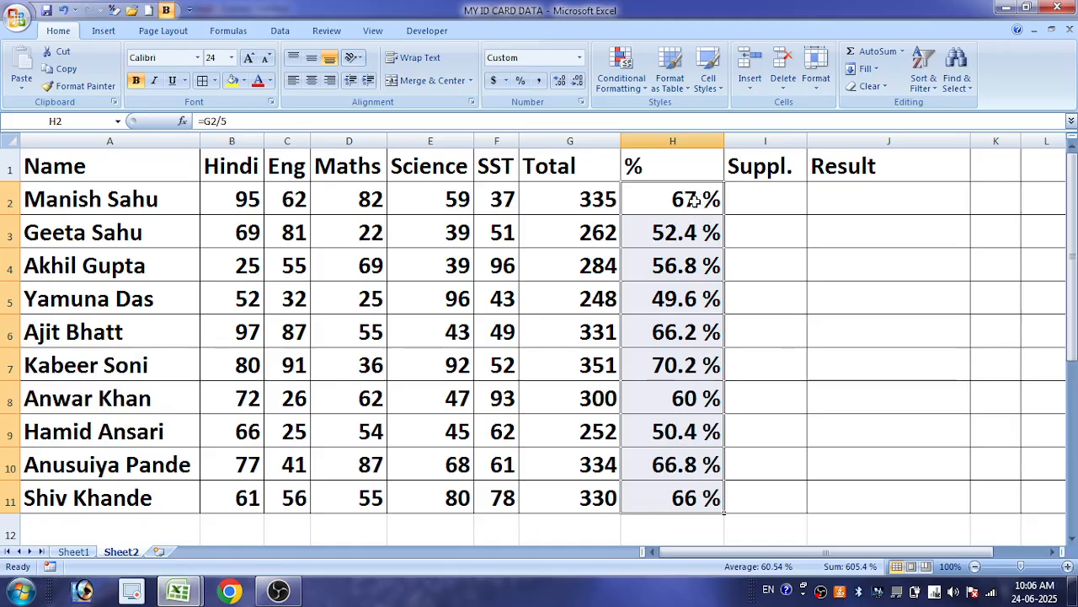
Widen the % column further, and undo both that widening and the custom number format on H2:H11
left_click_drag(693, 199, 680, 496)
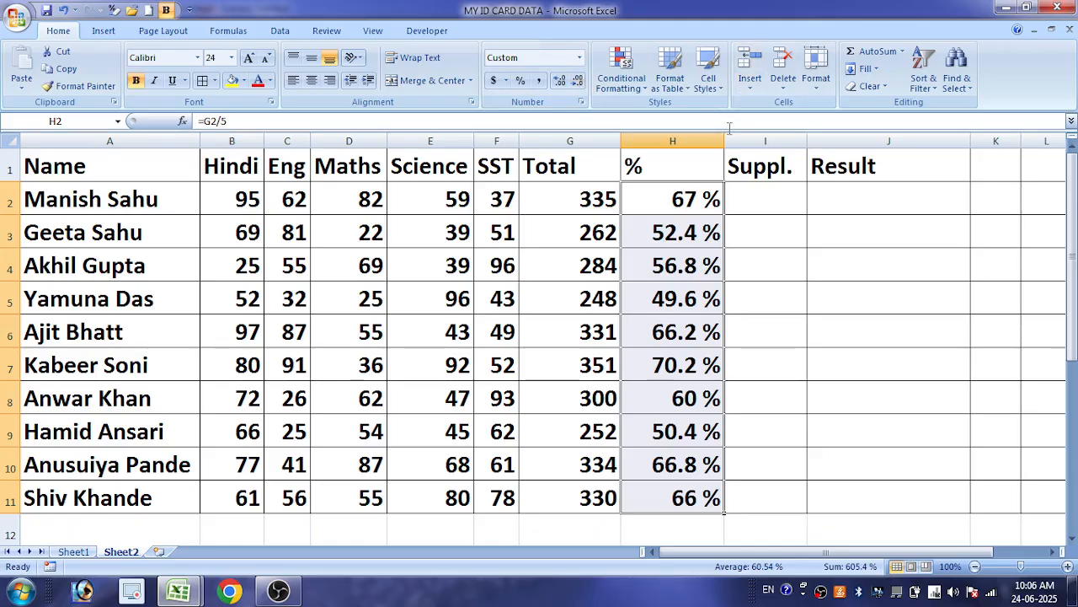
left_click_drag(725, 141, 754, 141)
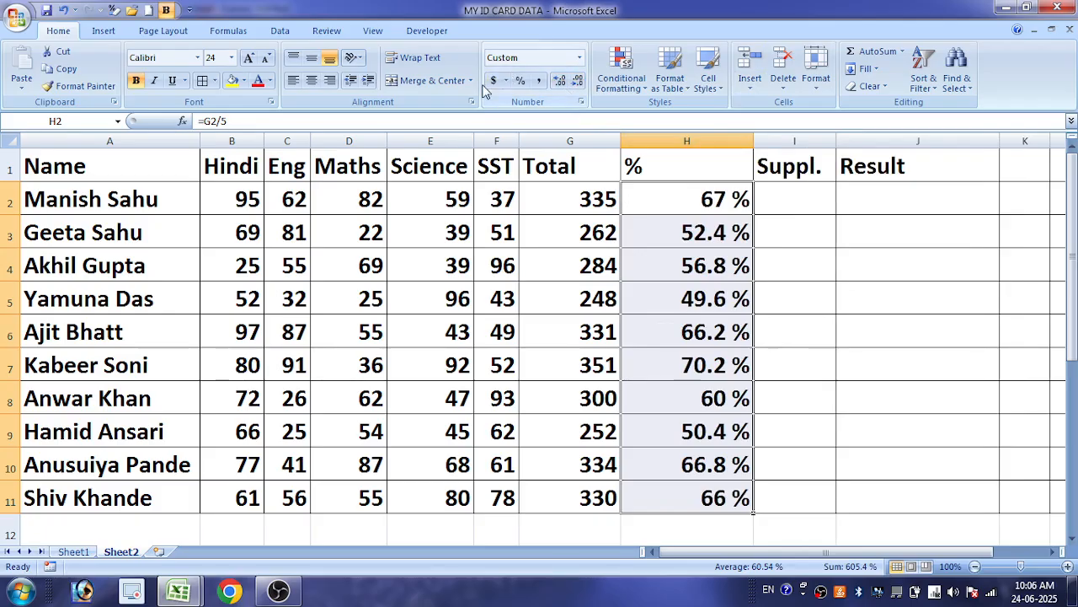
key("ctrl+z")
key("ctrl+z")
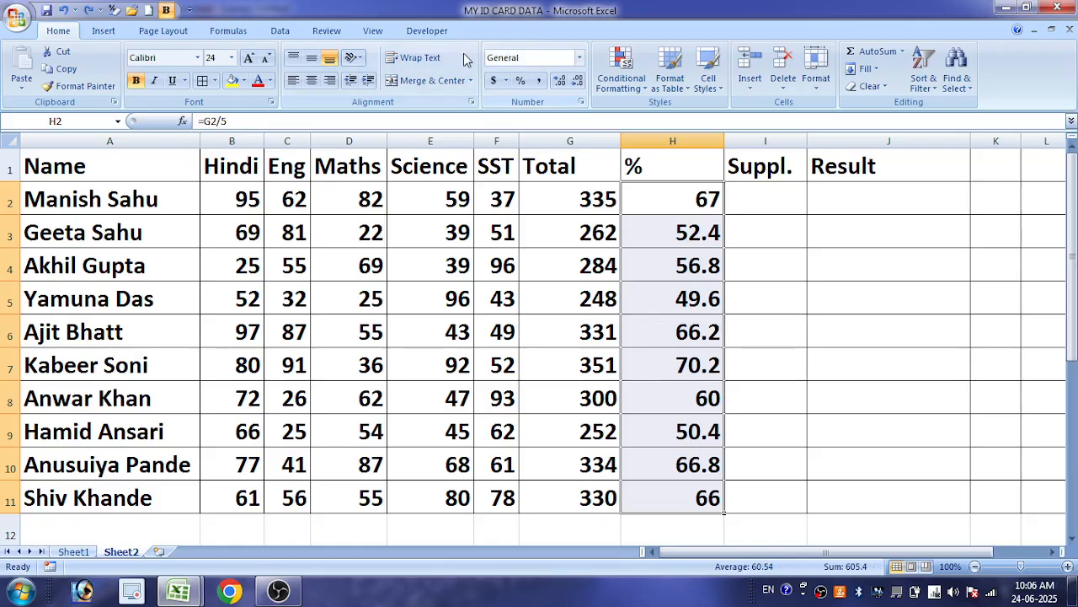
Show the values in H2:H11 with two decimal places
left_click(558, 81)
left_click(559, 82)
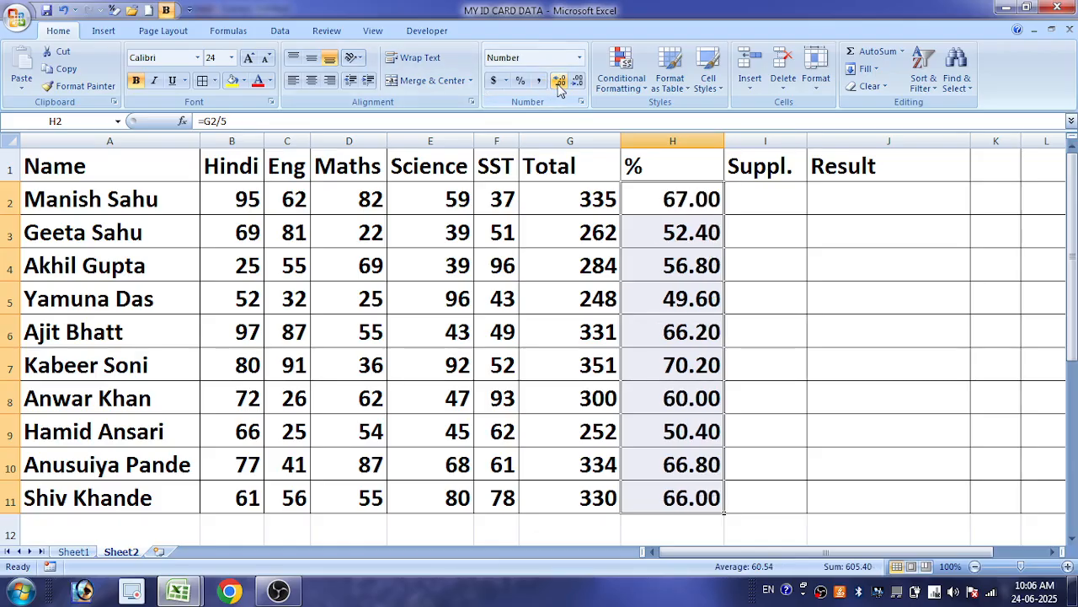
Apply the custom number format General % to H2:H11, basing it on the existing General code
right_click(715, 283)
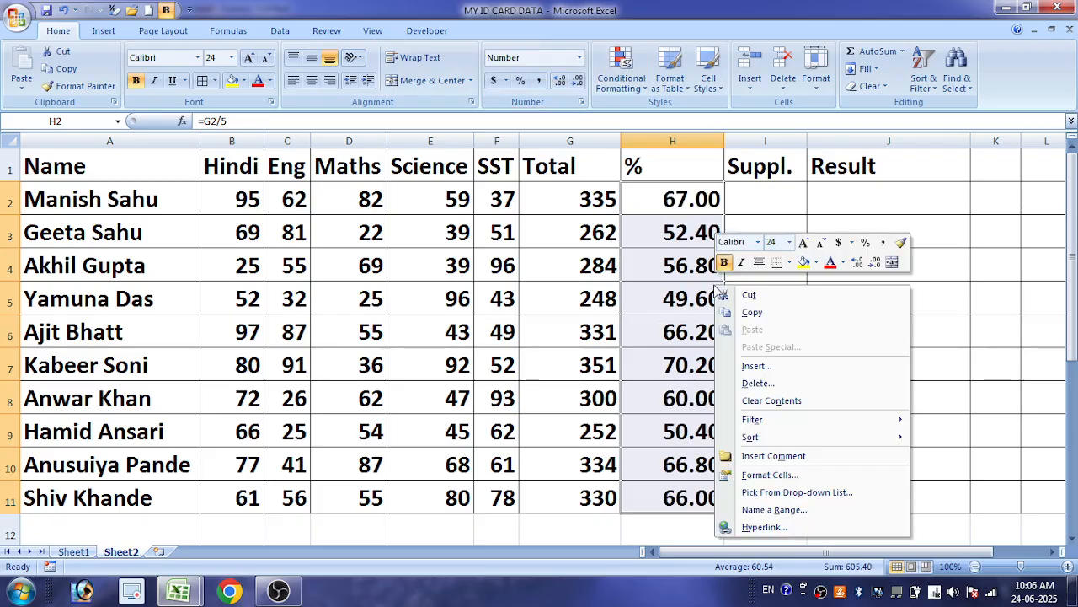
left_click(770, 475)
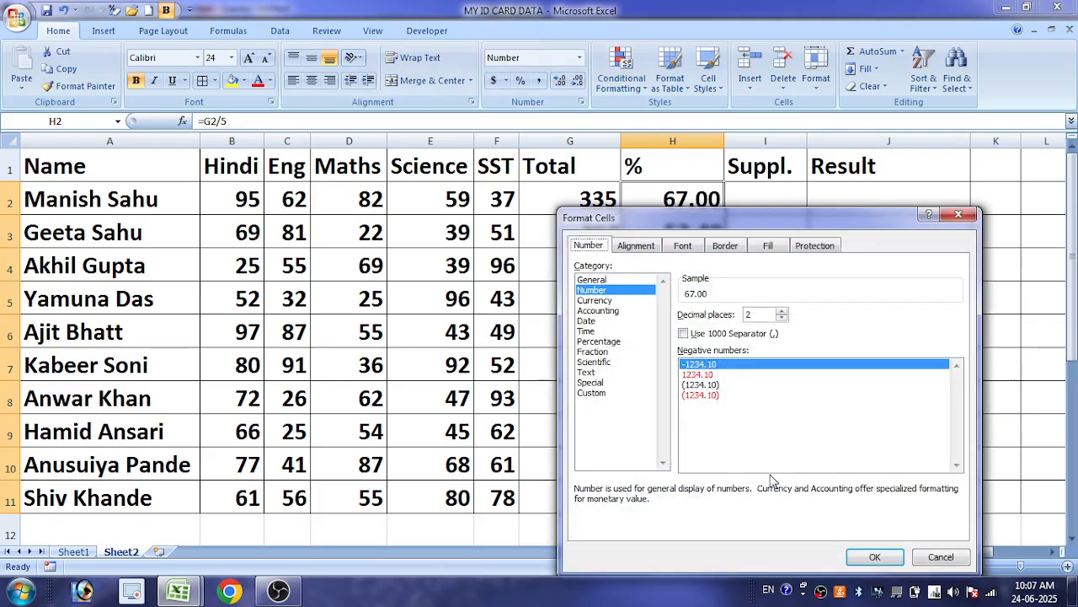
left_click(619, 396)
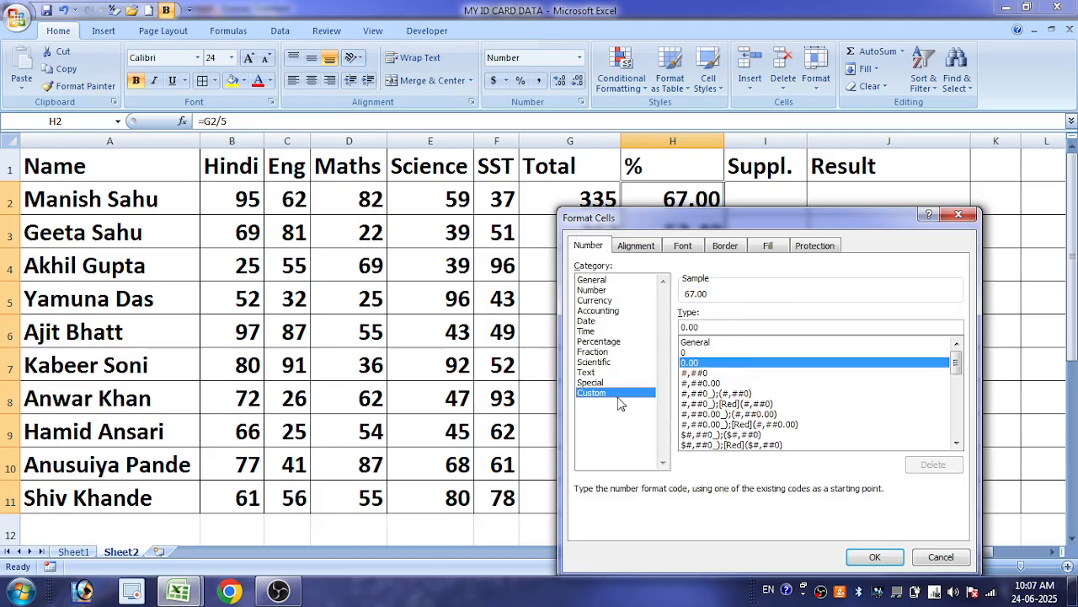
left_click(706, 342)
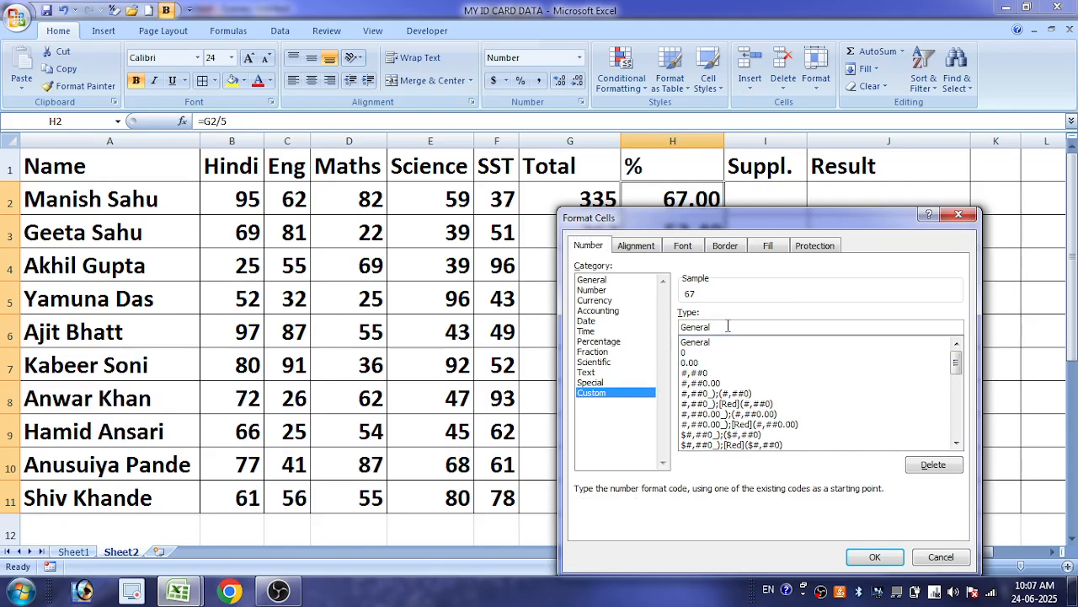
key("Return")
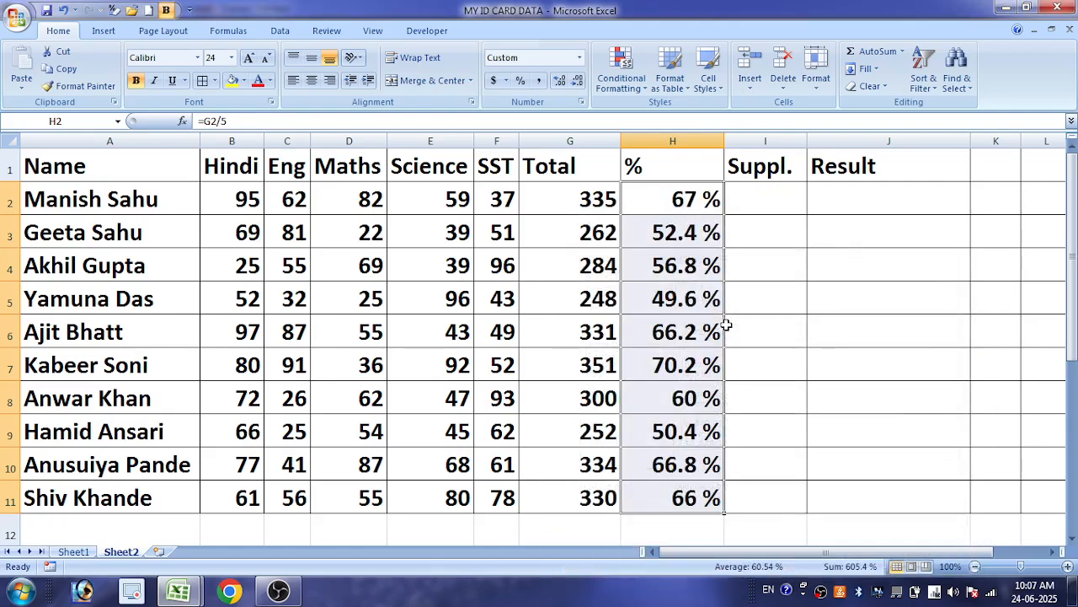
Widen the Suppl. column and begin a COUNTIF formula in I2 with the marks B2:F2 as its range
left_click(750, 200)
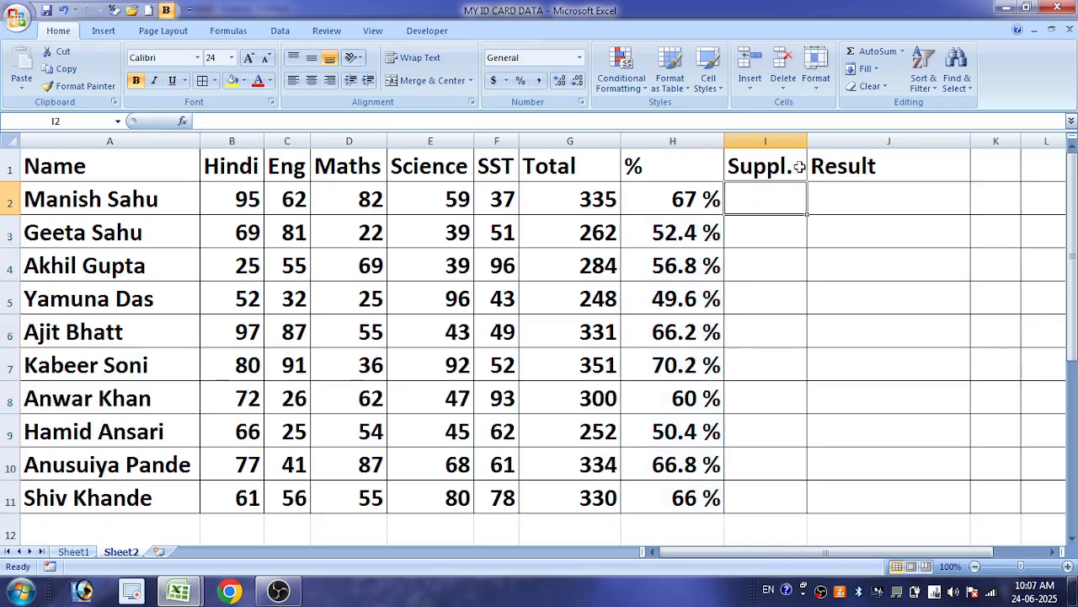
left_click_drag(807, 140, 848, 141)
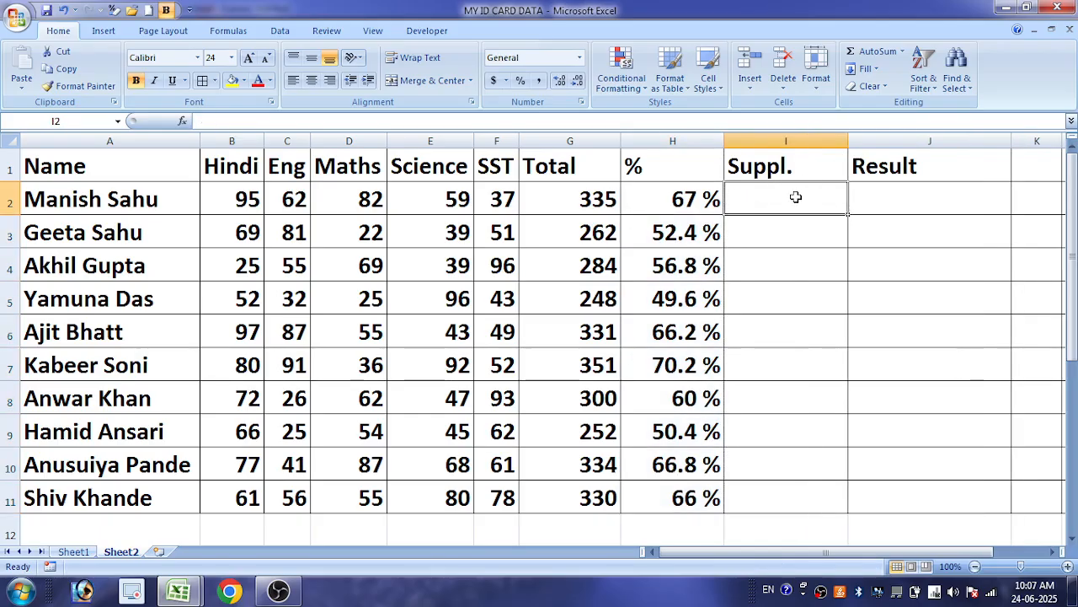
type("=countif")
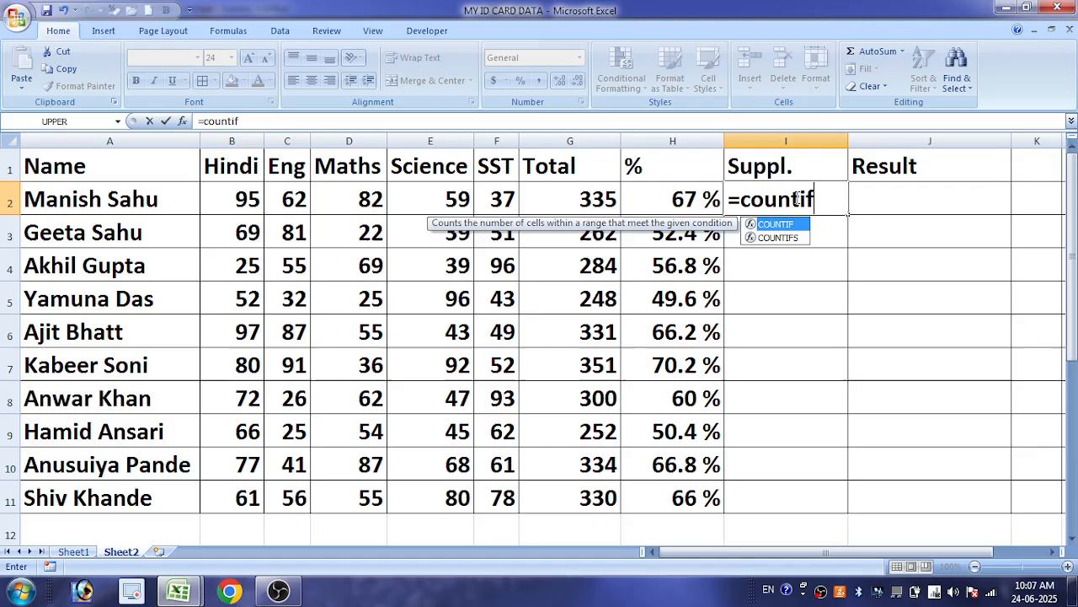
key("Tab")
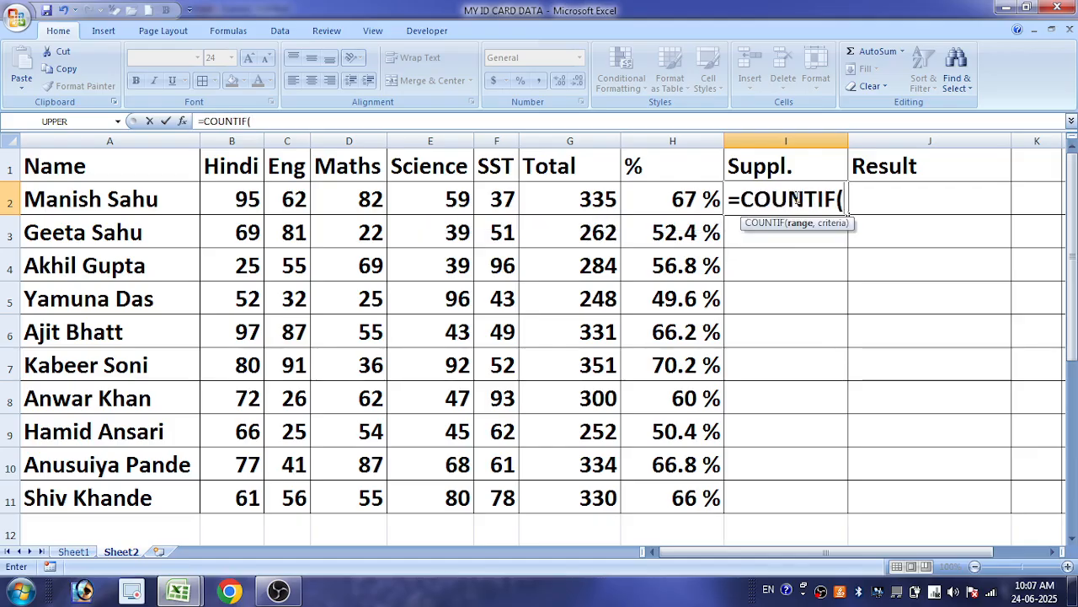
left_click_drag(221, 203, 497, 202)
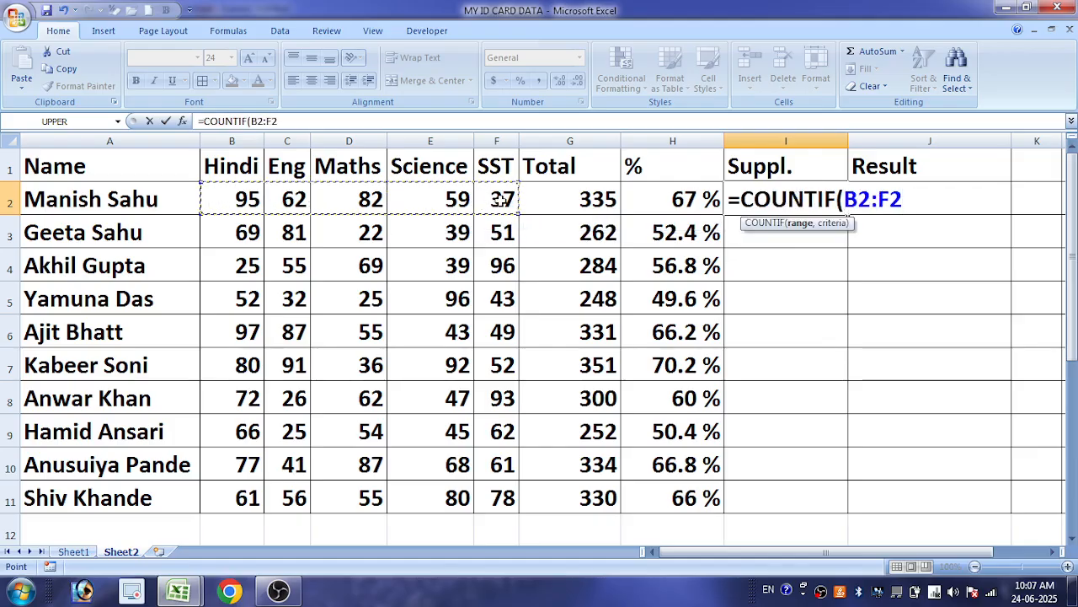
type(",")
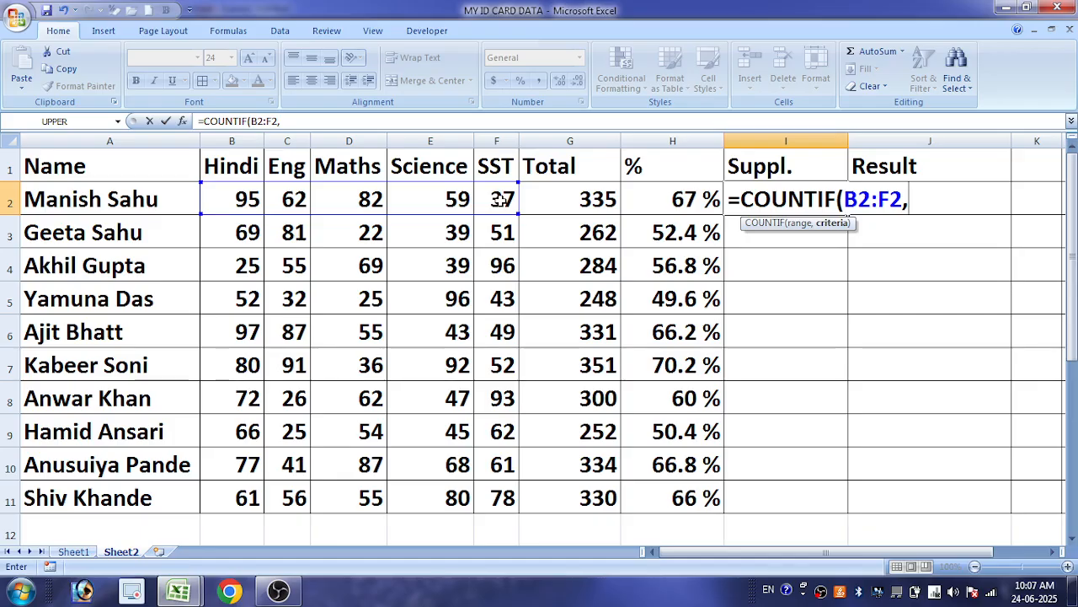
type("\"<=0")
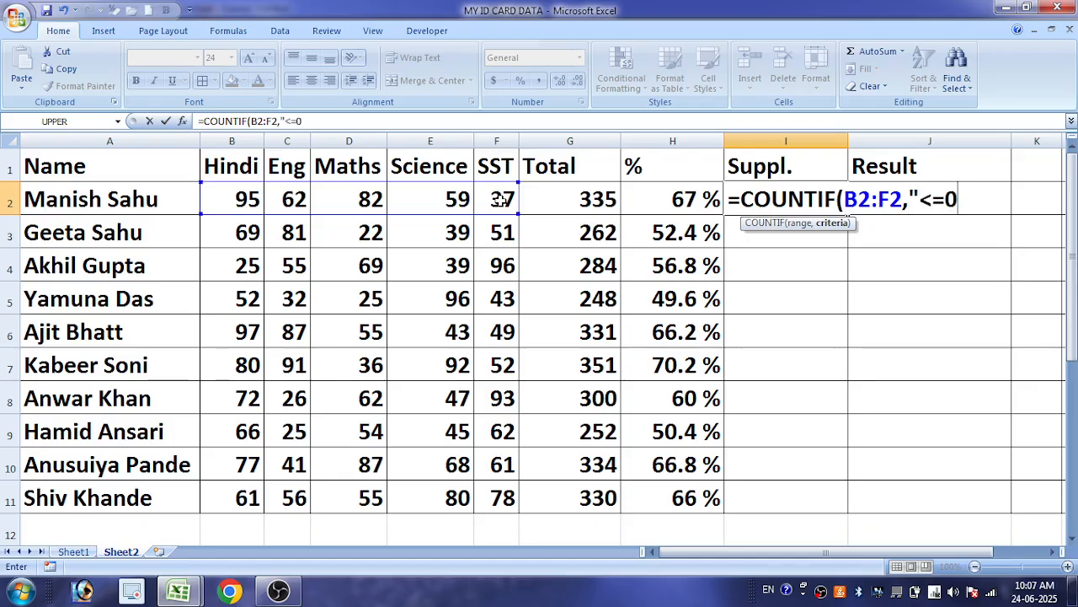
Complete the COUNTIF formula in I2 with the criterion "<33"
key("BackSpace")
type("33")
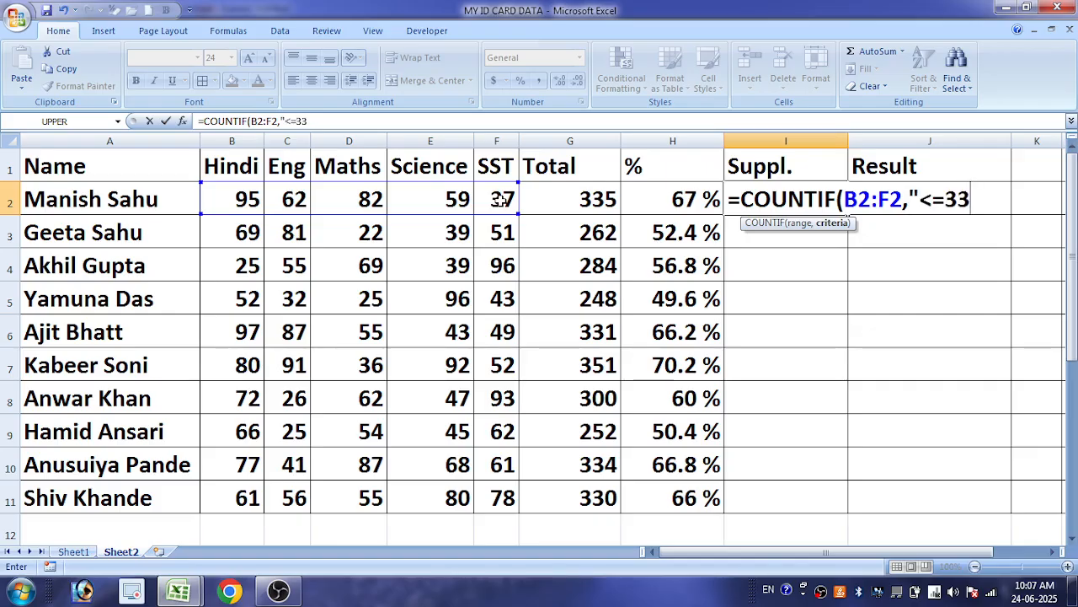
key("BackSpace")
key("BackSpace")
key("BackSpace")
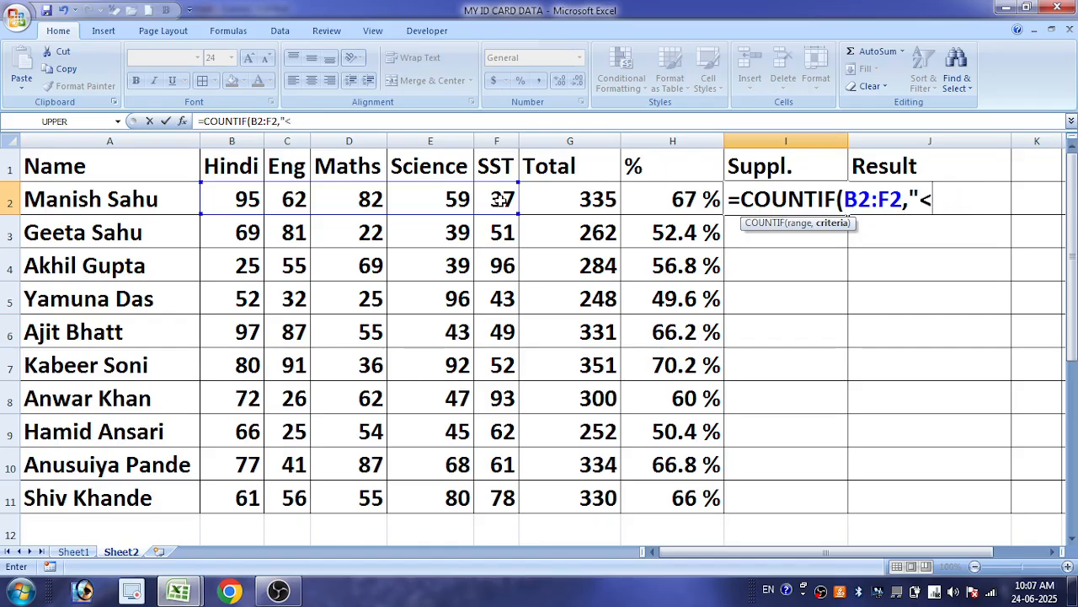
type("33")
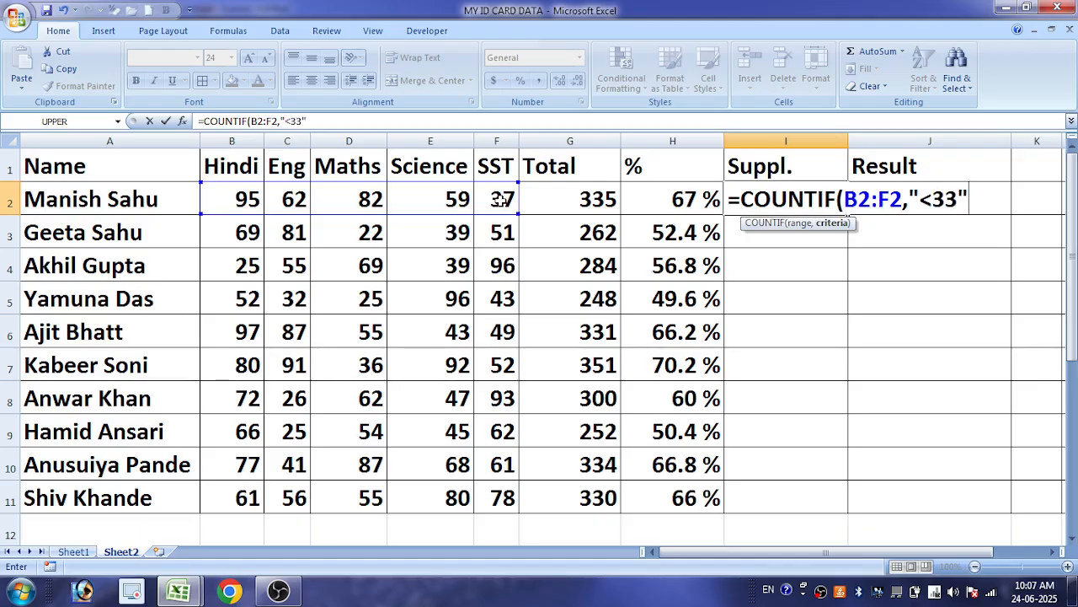
type("\"")
key("Return")
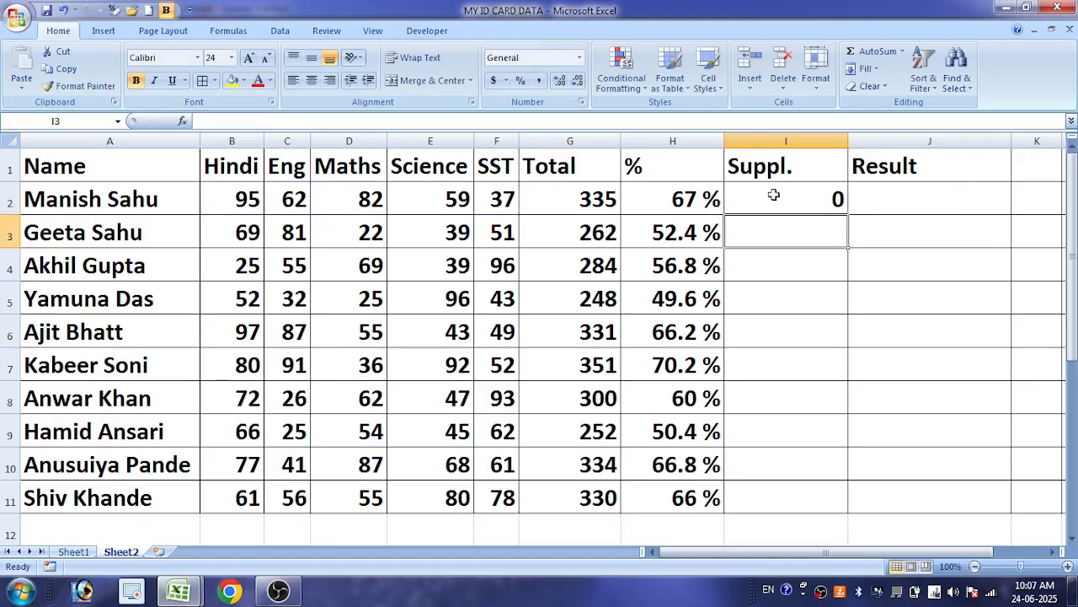
Fill the COUNTIF formula from I2 down to I11 and check the copied formulas
left_click(843, 209)
double_click(850, 218)
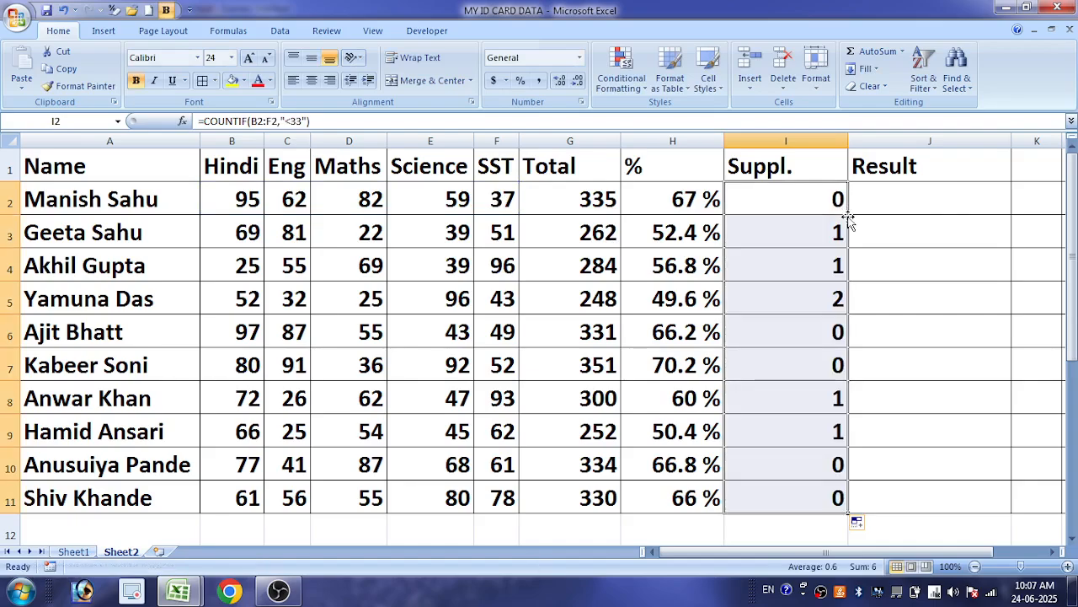
left_click(786, 236)
left_click(794, 262)
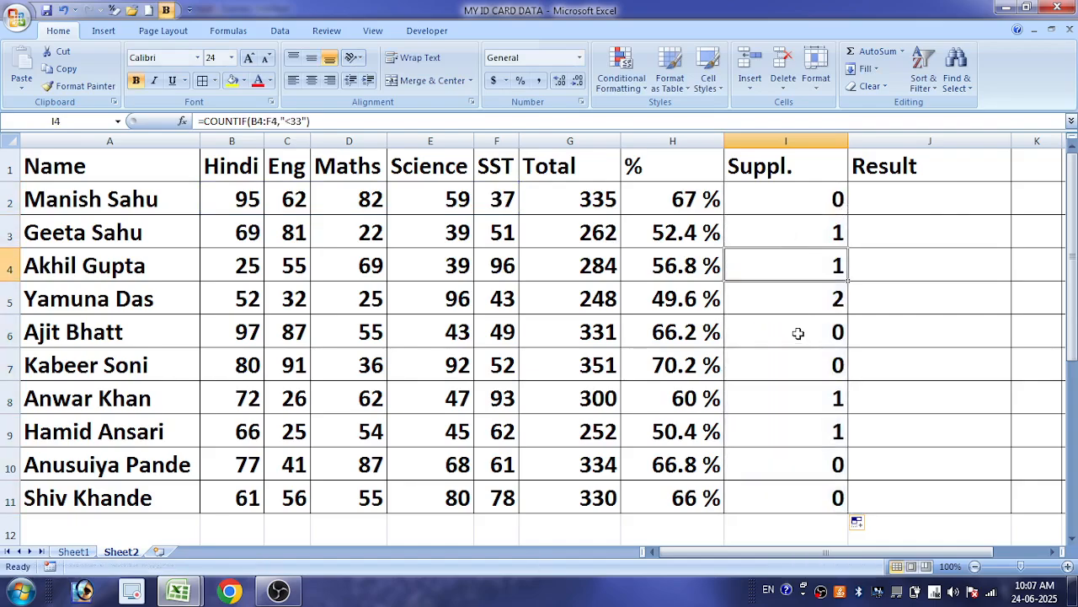
left_click(788, 301)
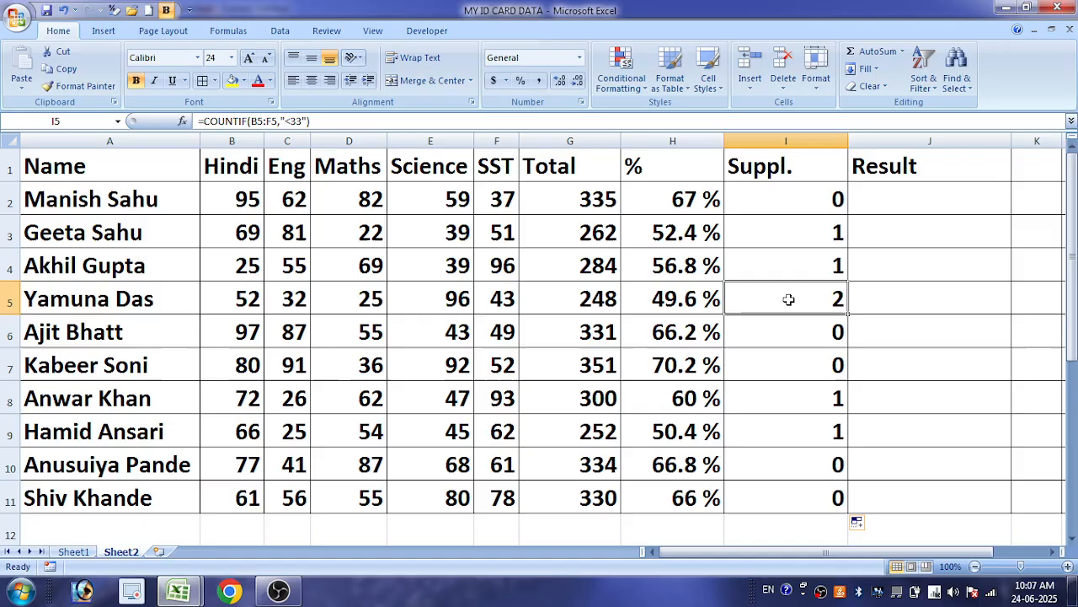
Copy the English mark 26 in C8 across to the Maths and Science cells D8:E8
left_click(305, 402)
left_click_drag(313, 412, 476, 417)
left_click(786, 403)
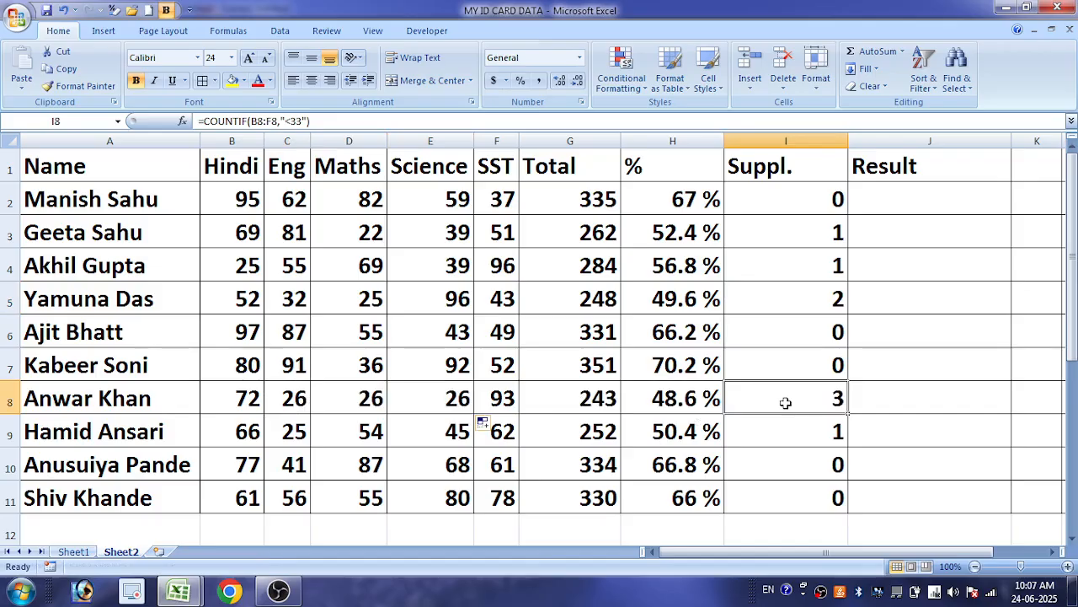
Autofit the Suppl. column to its contents and widen the Result column
left_click_drag(805, 198, 802, 421)
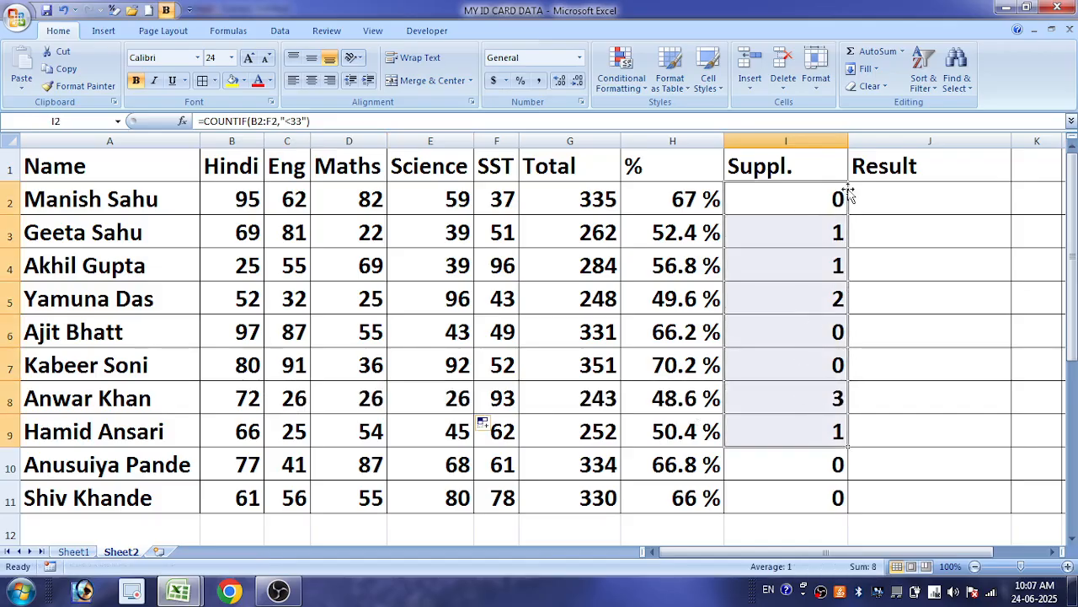
double_click(849, 143)
left_click(853, 189)
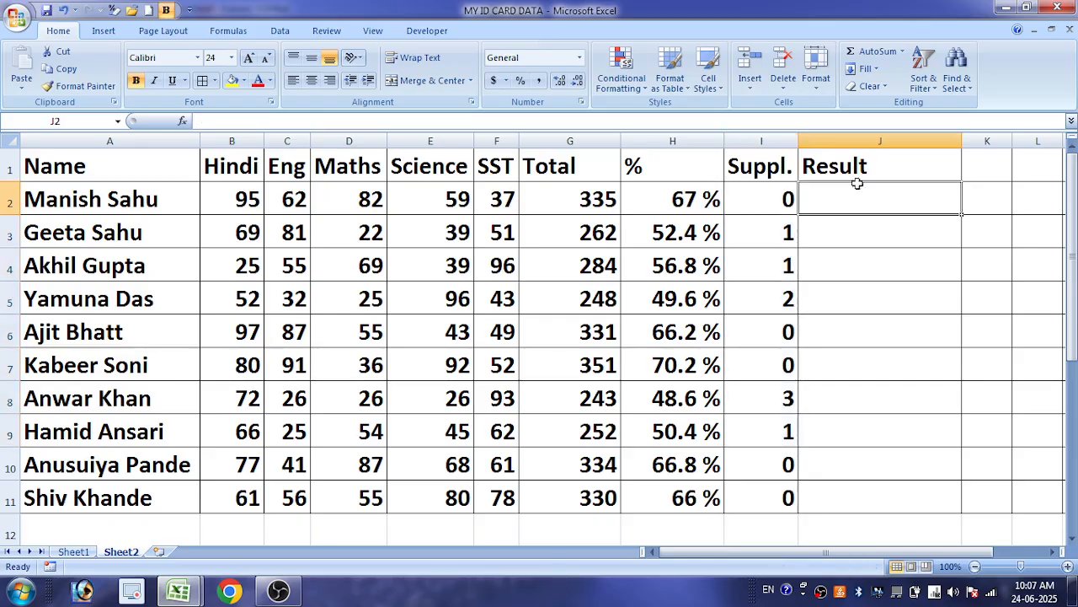
left_click_drag(961, 141, 1027, 143)
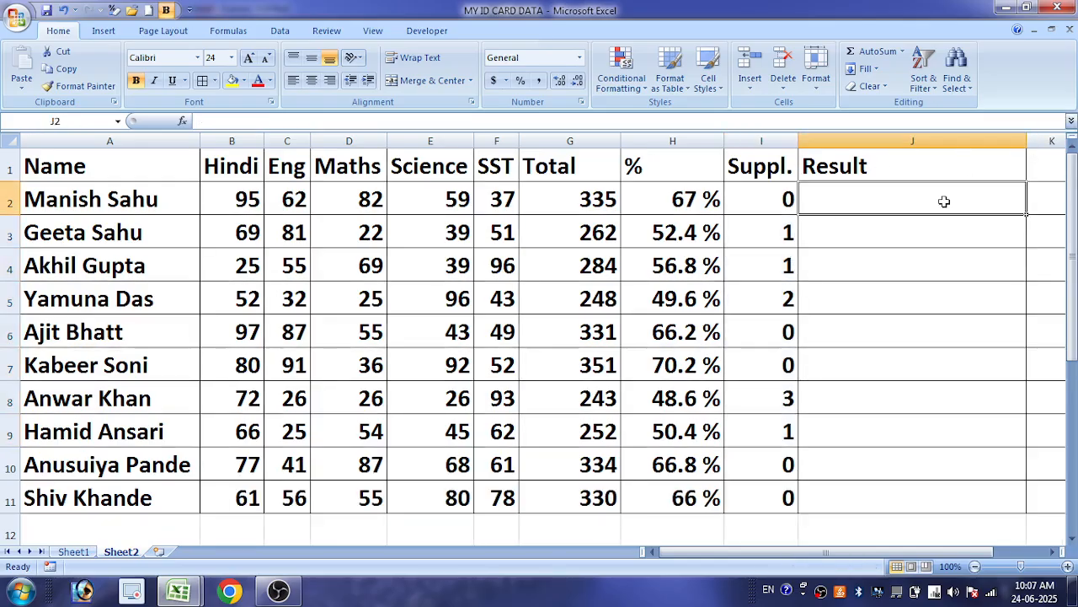
Begin an IF formula in J2 that returns "Pass" when I2=0
type("=IF(")
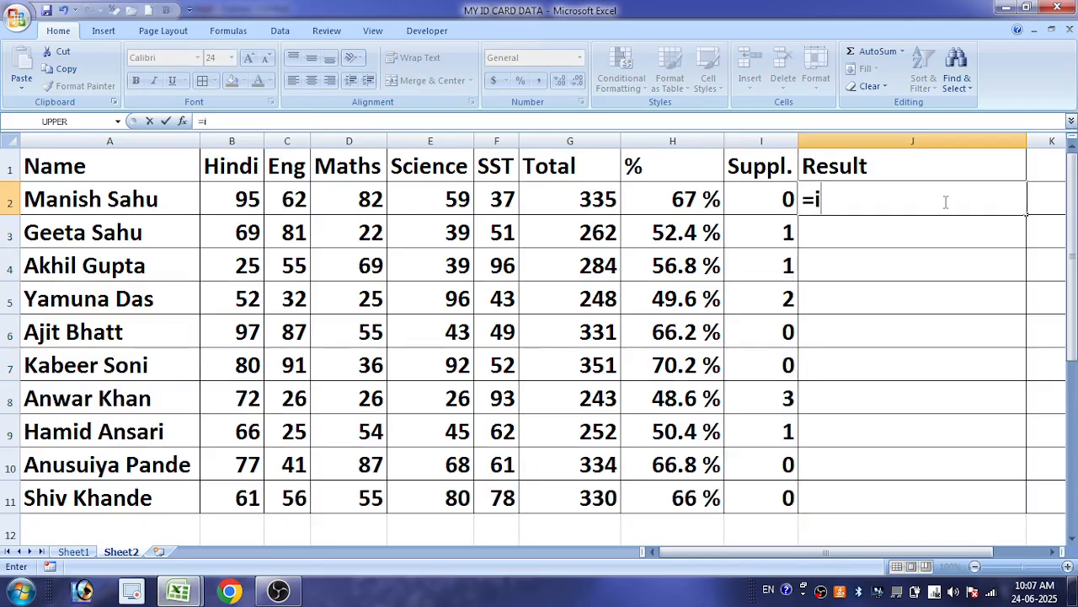
left_click(753, 193)
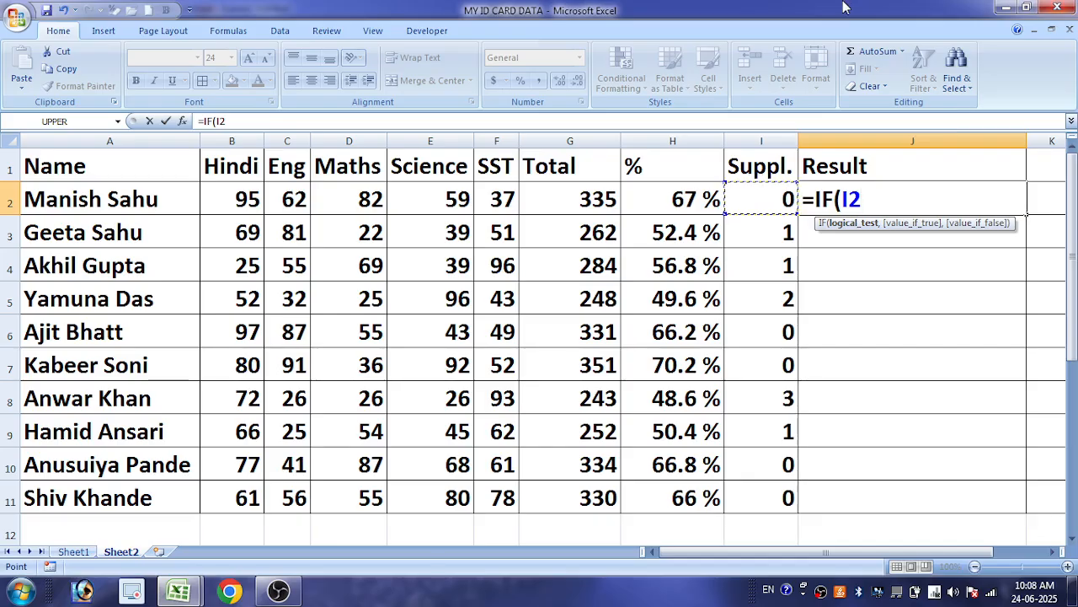
type("=0")
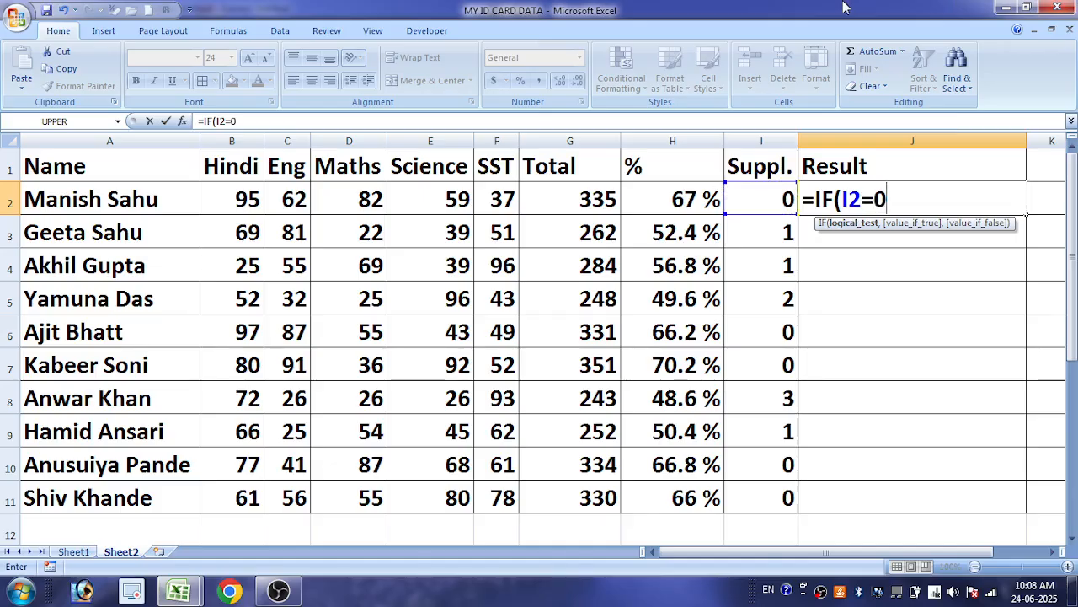
type(",\"P")
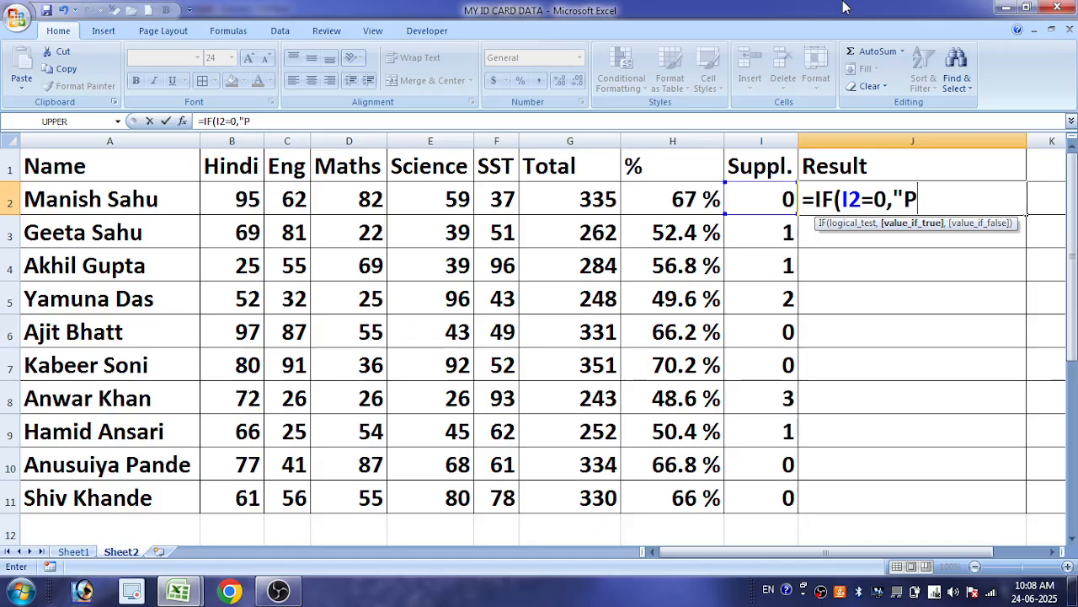
type("ass\",")
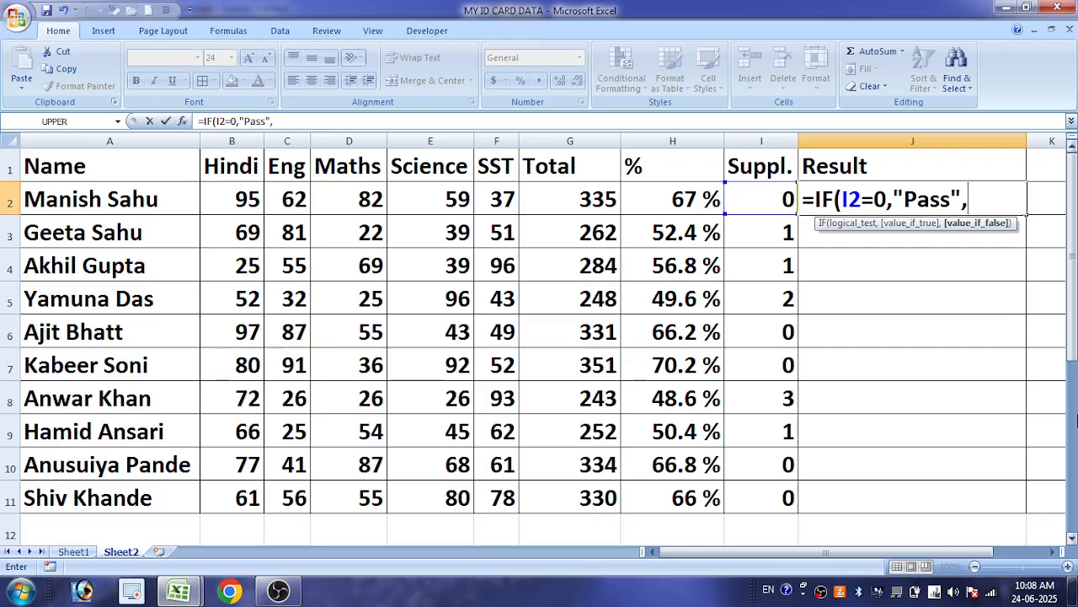
Nest a second IF in the J2 formula that returns "Suppl." when I2<=2
type("IF(")
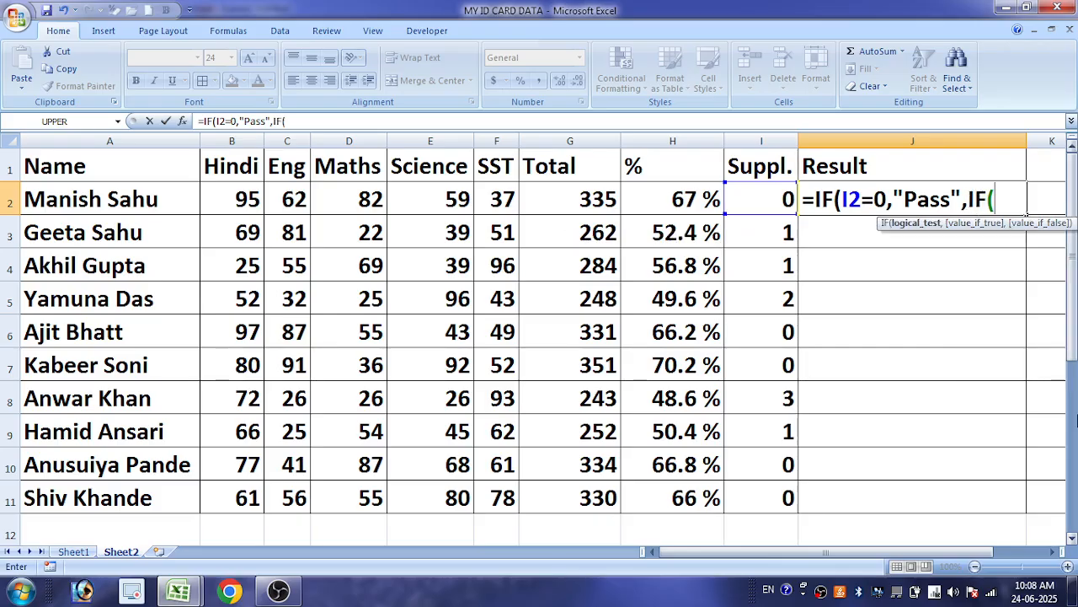
left_click(767, 200)
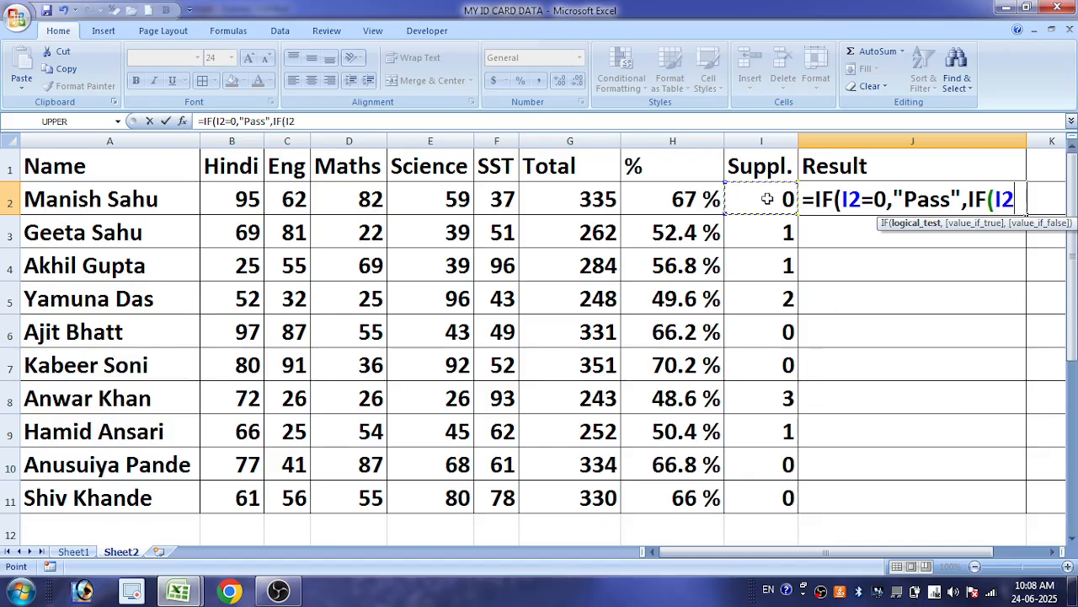
type("<")
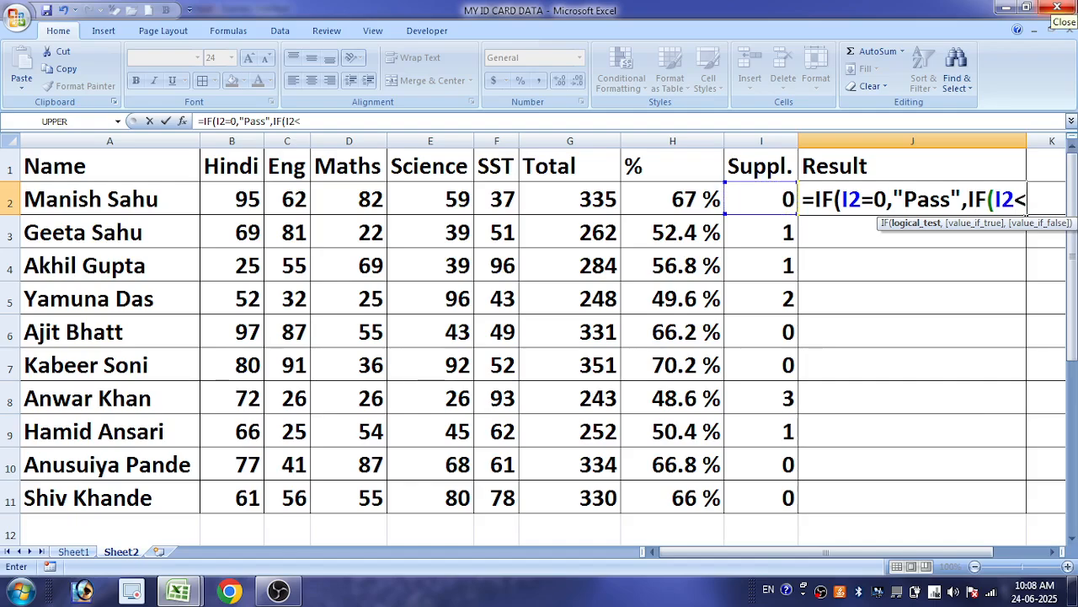
type("=2")
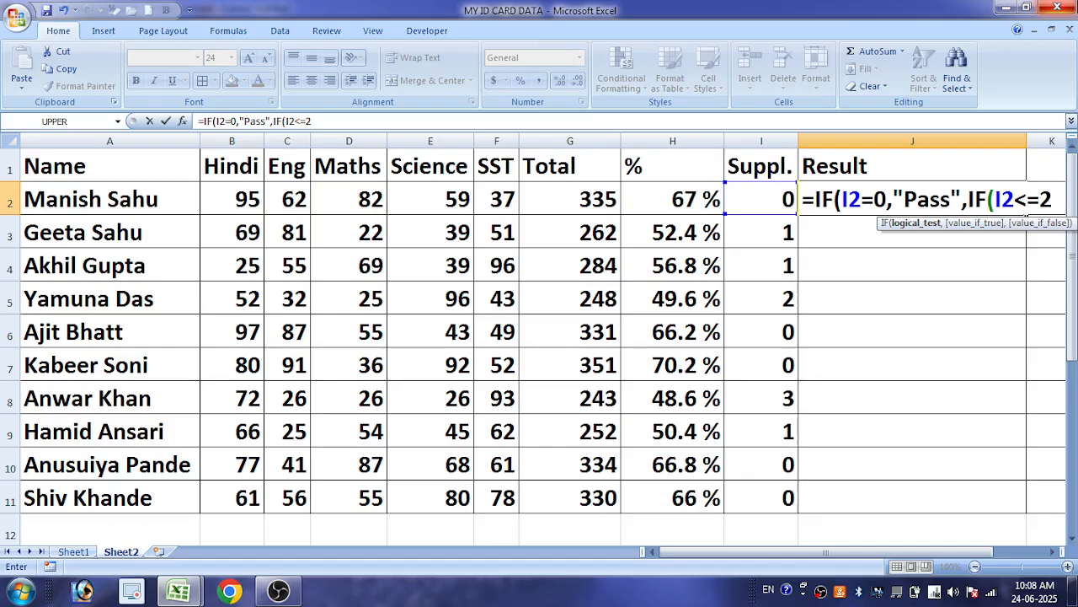
type(",\"")
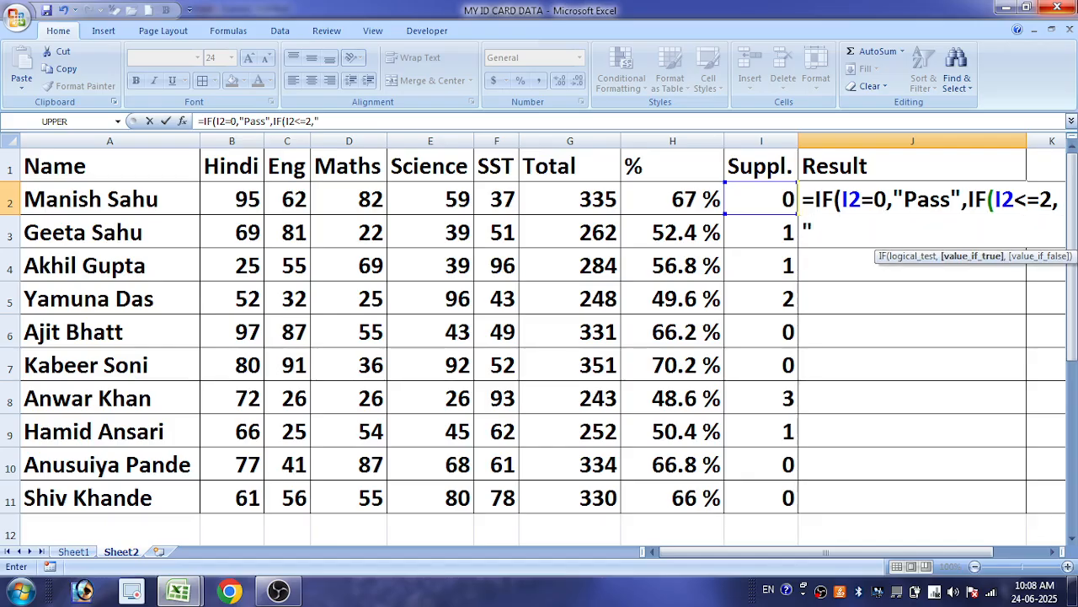
type("Su")
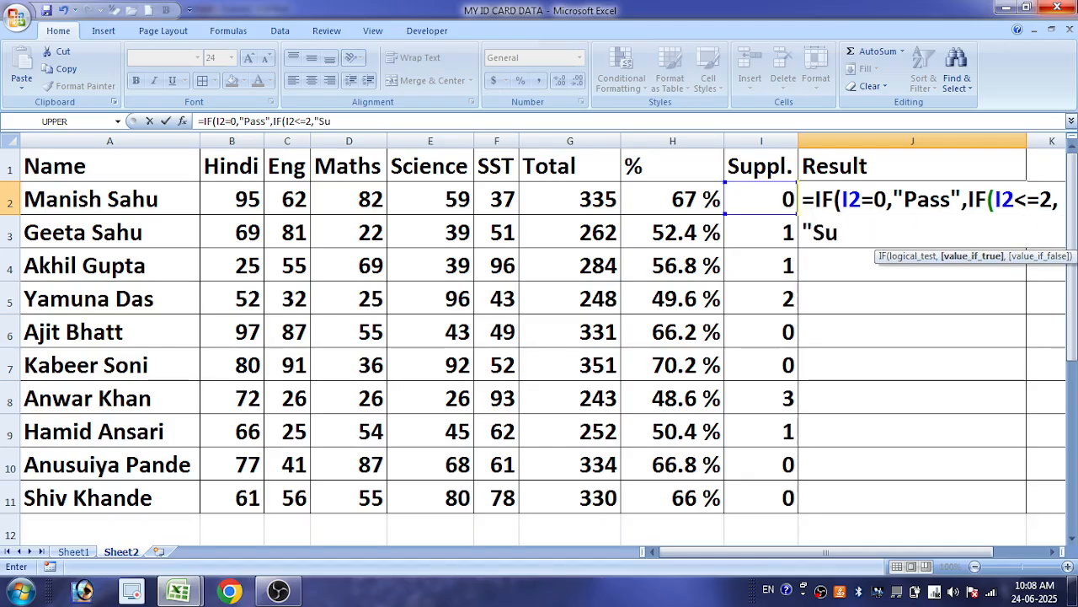
type("ppl.")
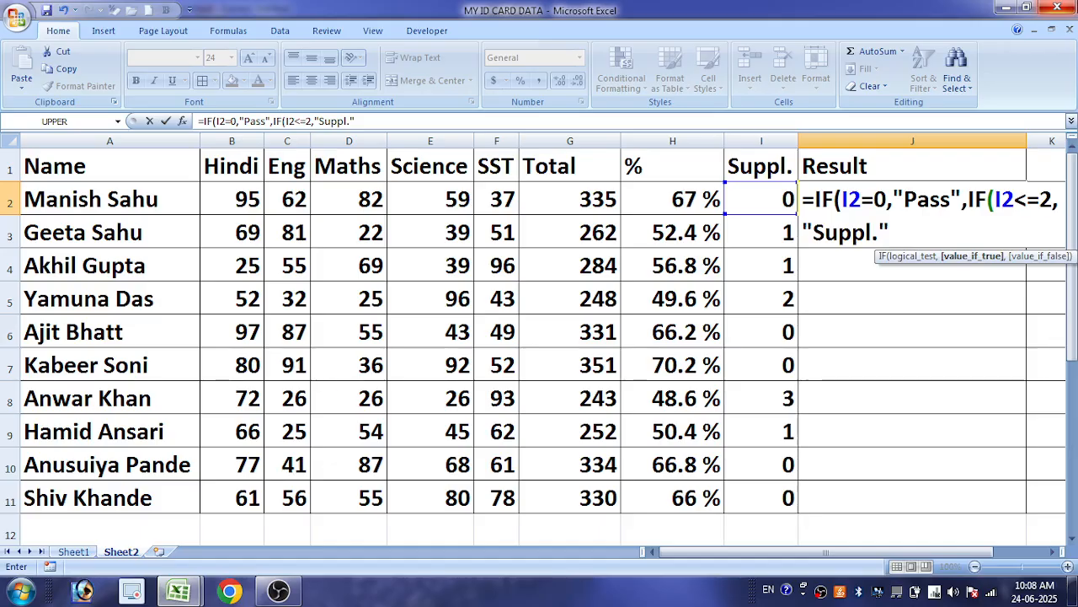
Finish the nested IF formula in J2 with "Fail" as the value for all other cases
type(",")
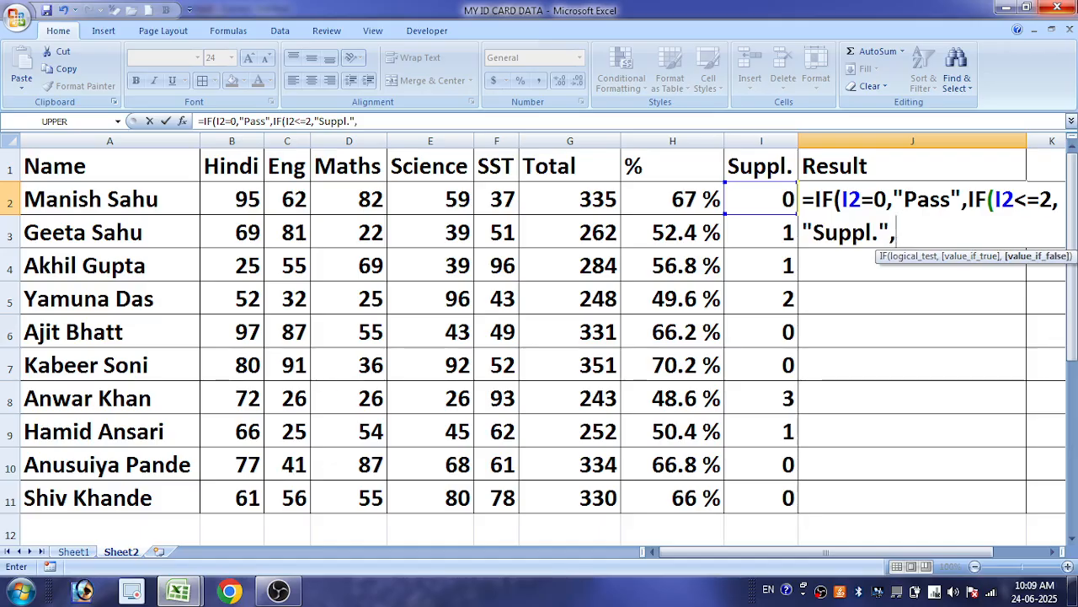
type("\"Fail")
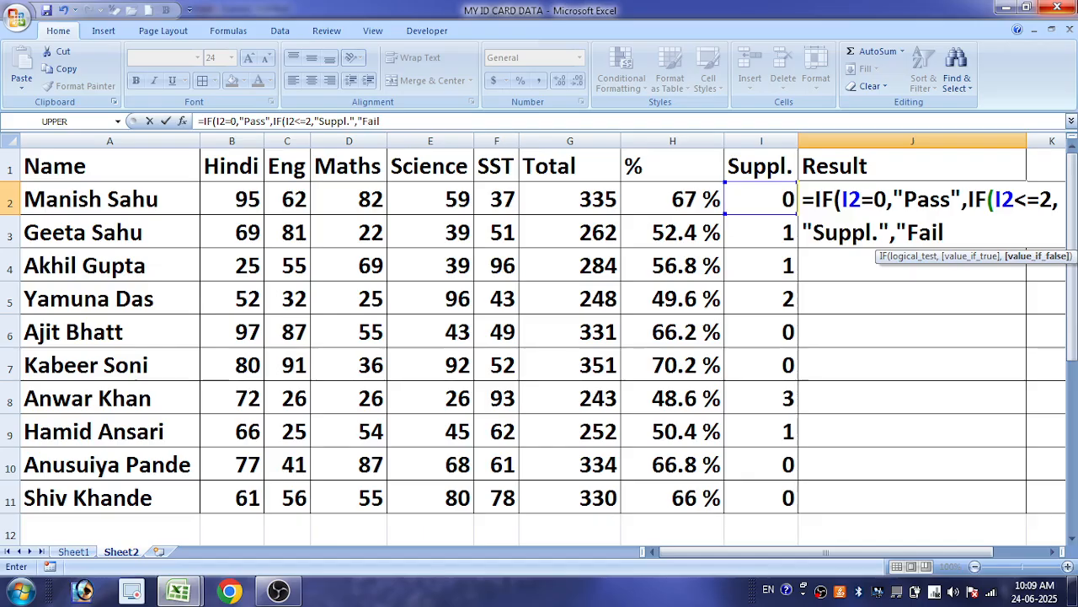
type("\"")
key("Return")
key("Return")
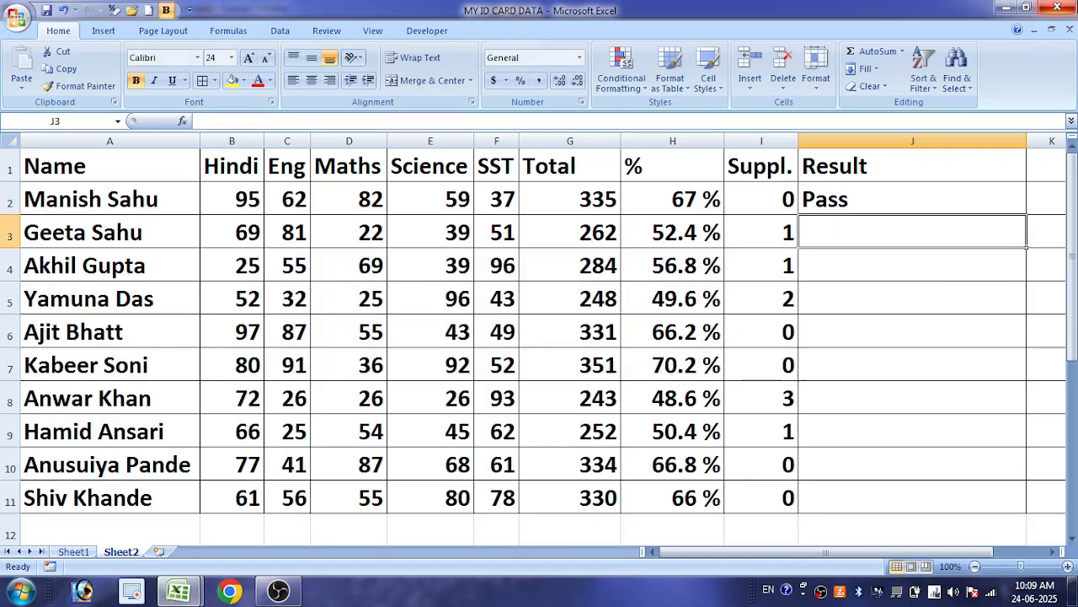
Fill the result formula from J2 down to J11 and check the copied formulas
left_click(1011, 187)
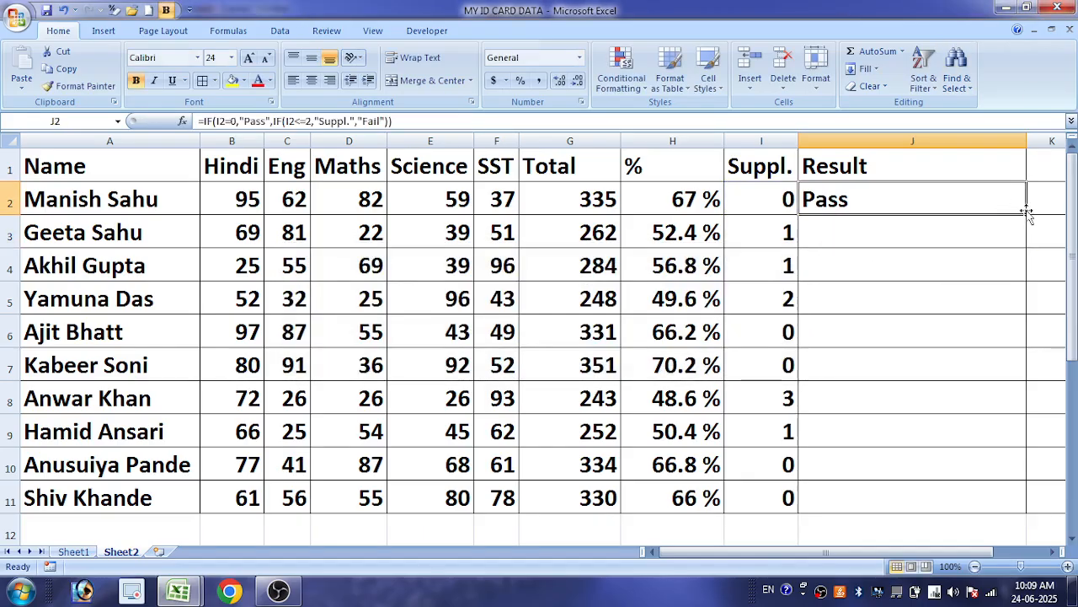
double_click(1027, 214)
left_click(859, 233)
left_click(860, 261)
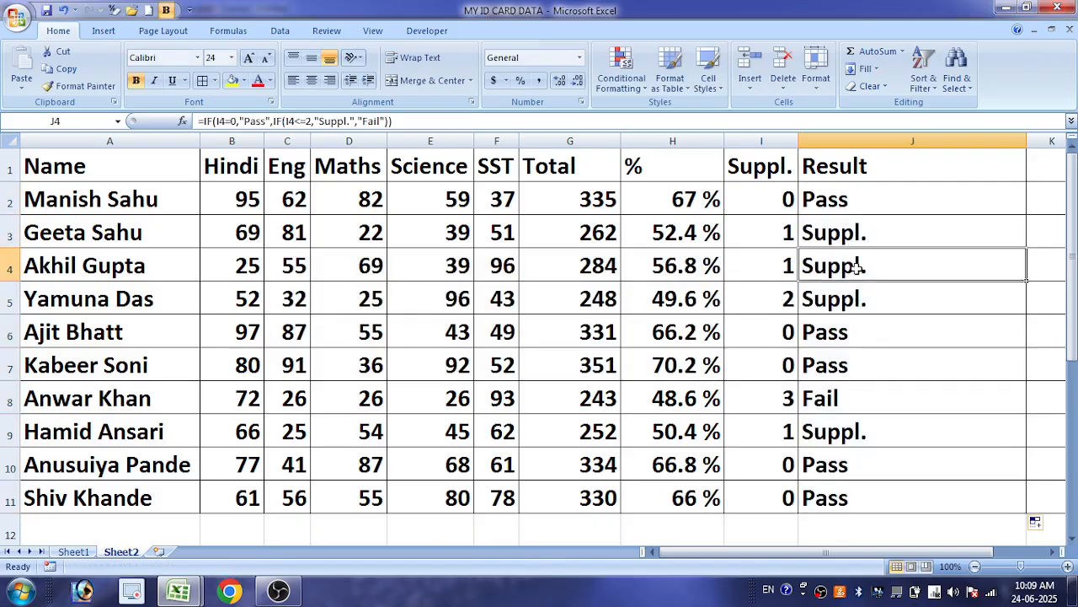
Examine the copied result formulas in column J and the nested IF formula in J2
left_click(853, 297)
left_click(843, 396)
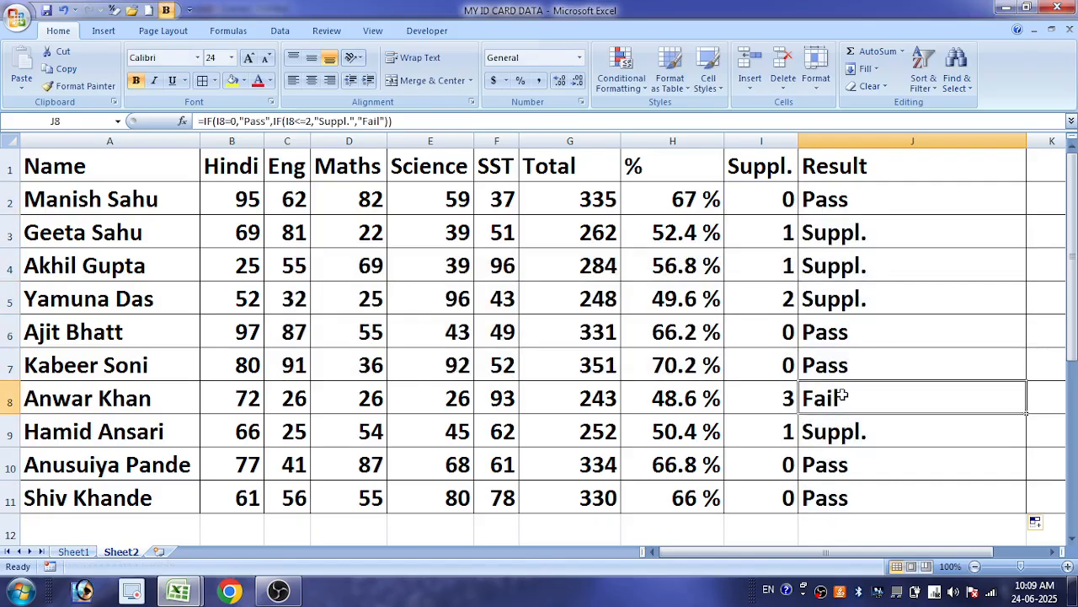
left_click(869, 299)
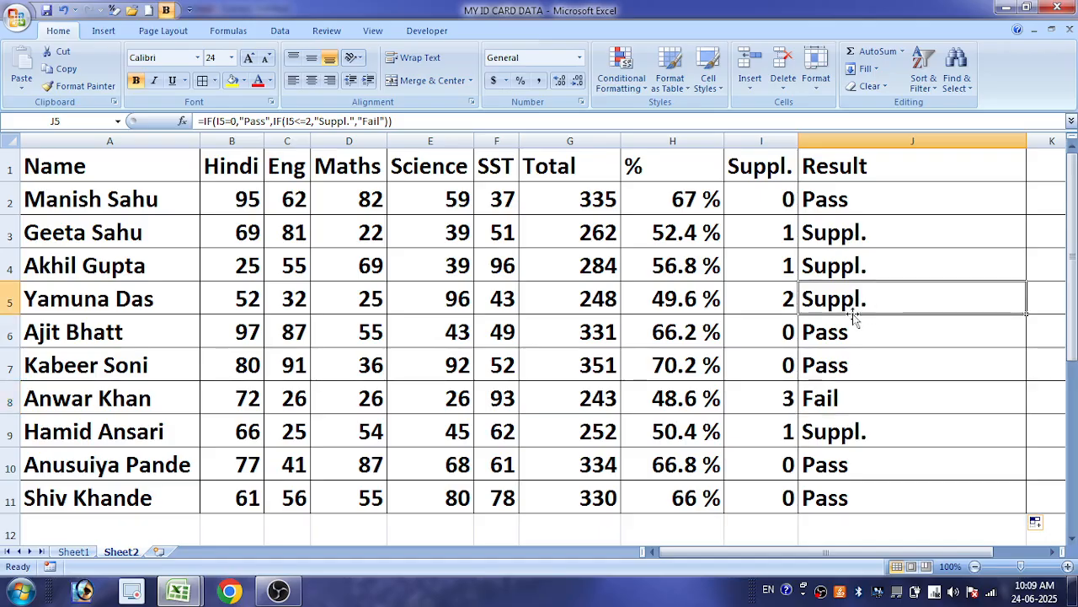
left_click(861, 236)
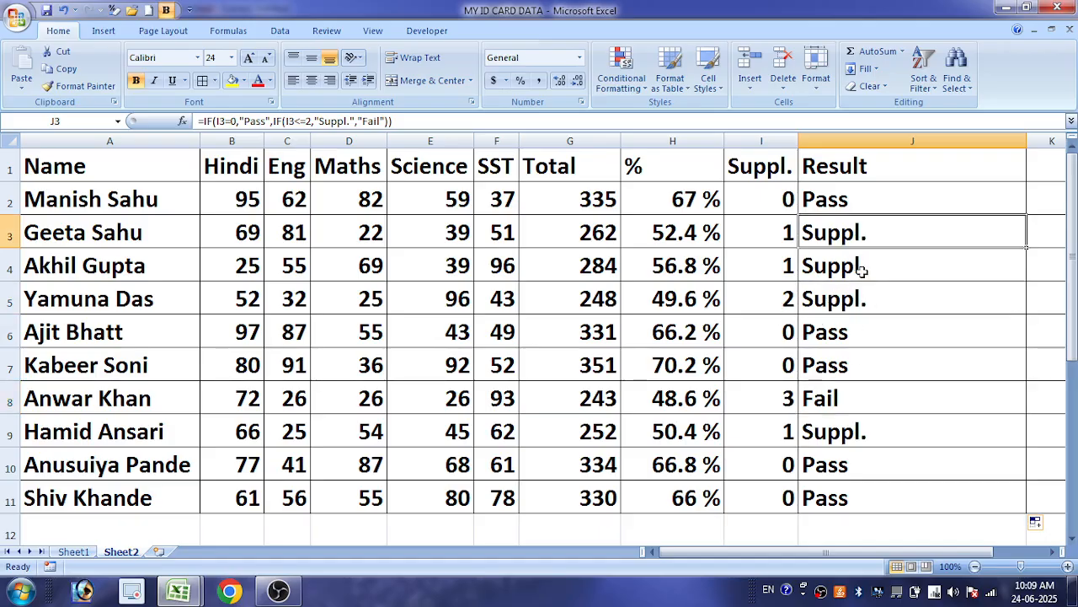
left_click(861, 268)
left_click(856, 297)
left_click(854, 390)
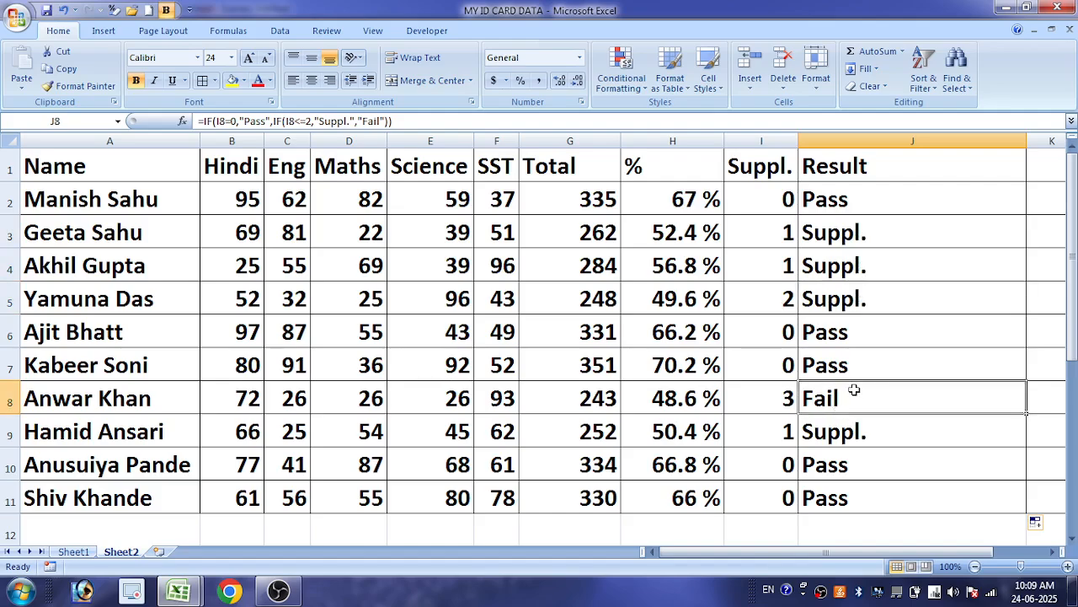
left_click(925, 200)
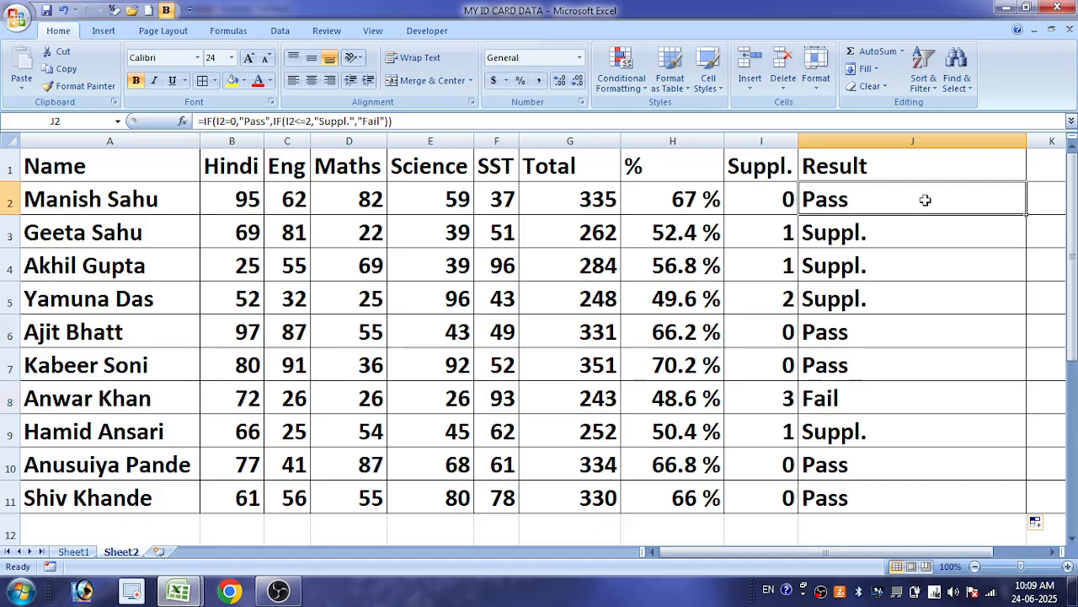
double_click(925, 200)
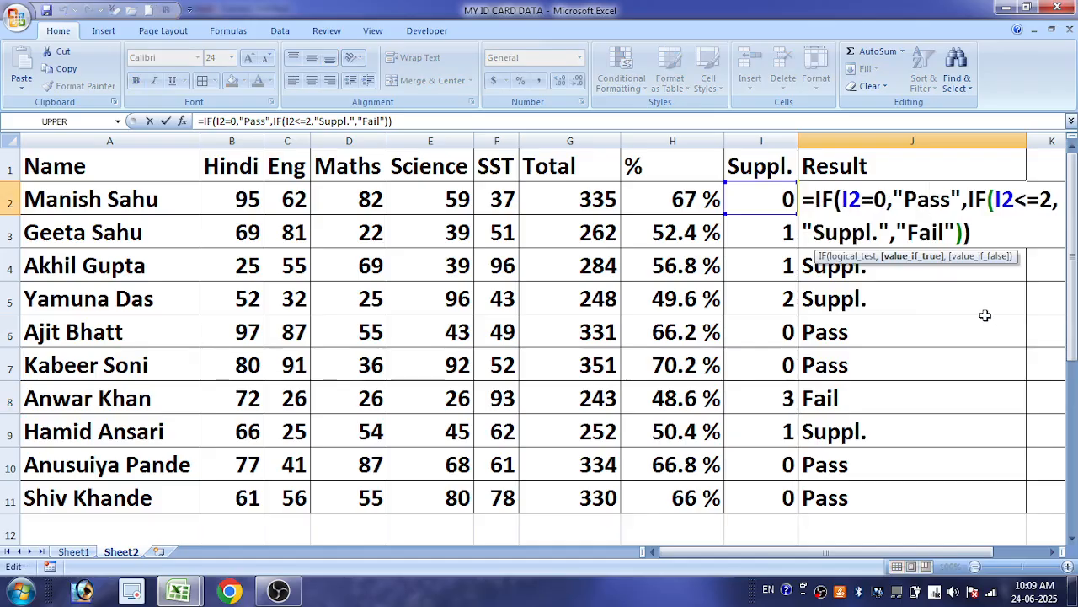
key("Return")
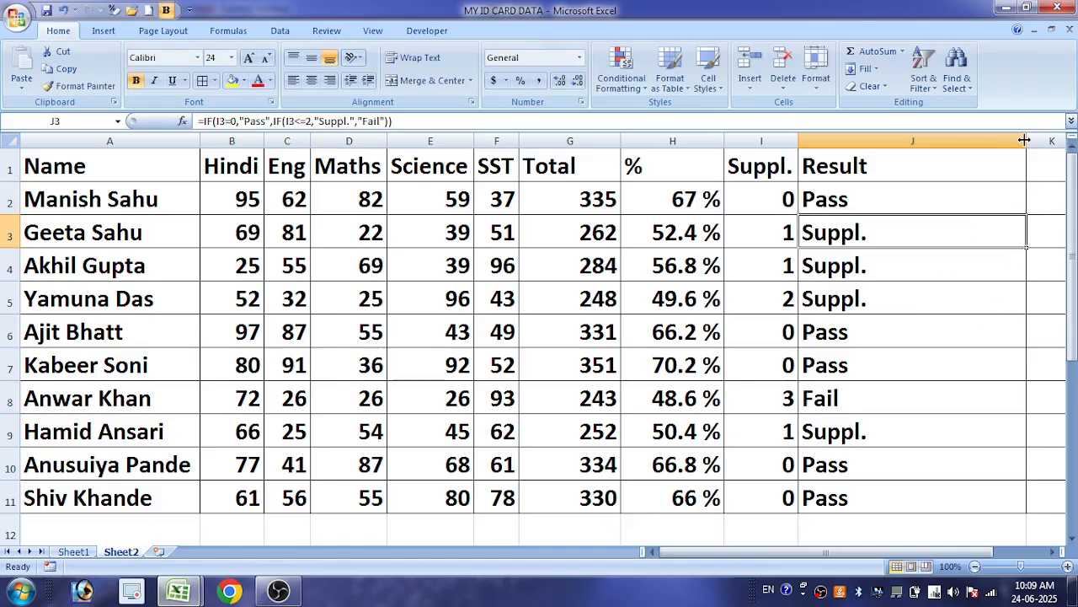
double_click(902, 200)
key("Return")
Fit column J to its contents, then widen column K and enter the header "Grade" in K1
double_click(1027, 140)
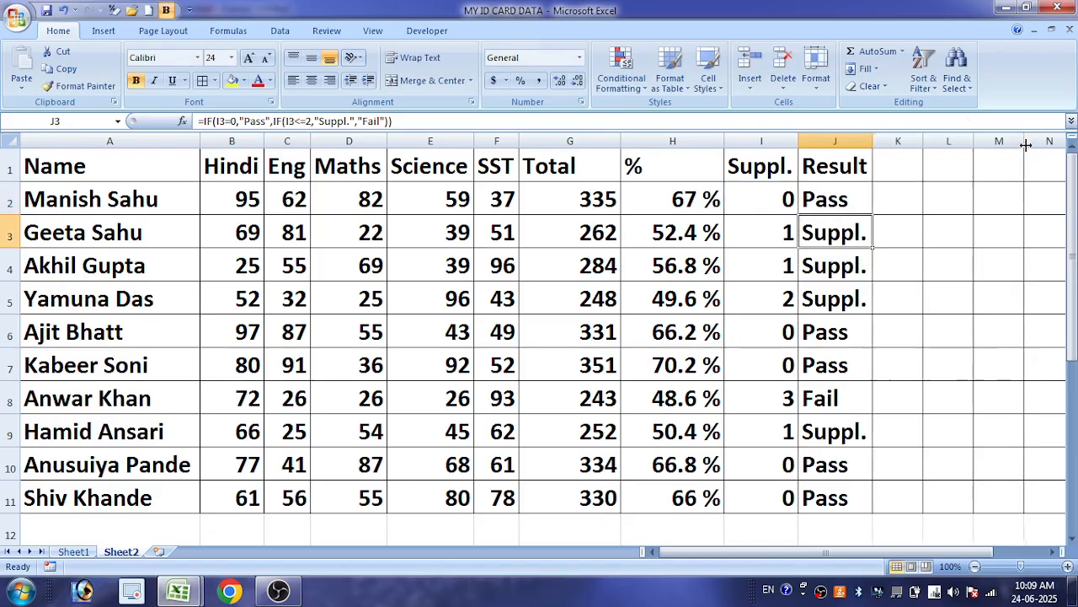
left_click(921, 158)
left_click_drag(923, 140, 979, 141)
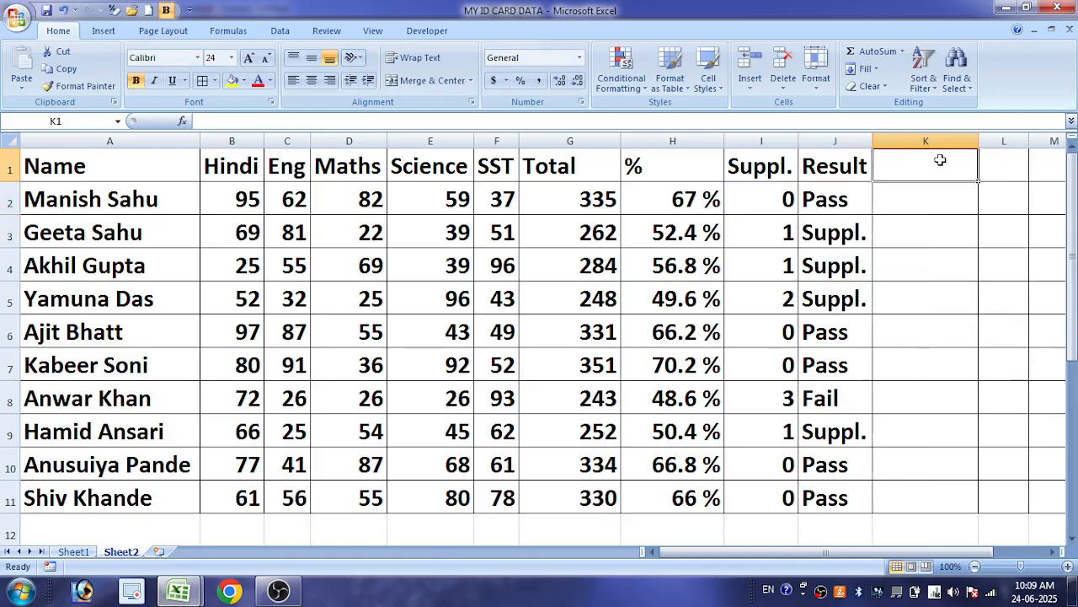
type("Grade")
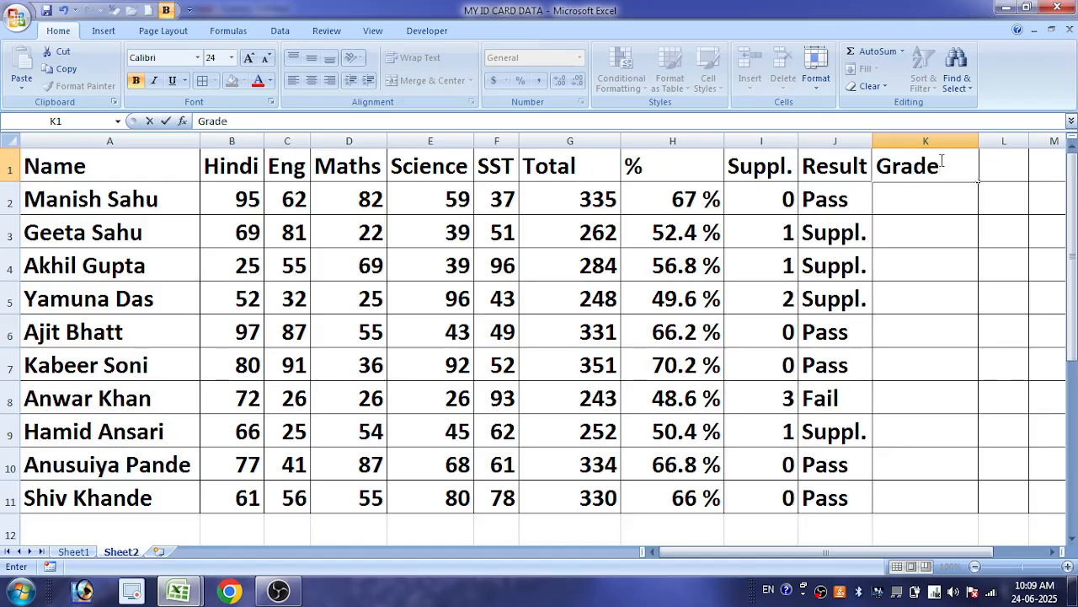
Begin an IF formula in K2 for the grade
left_click(928, 197)
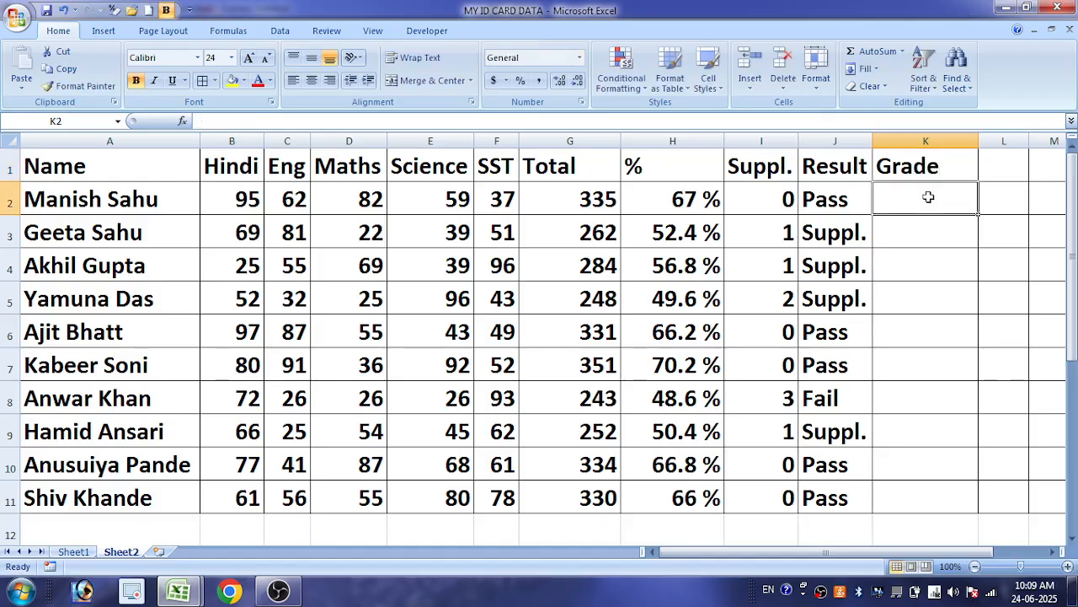
type("=if")
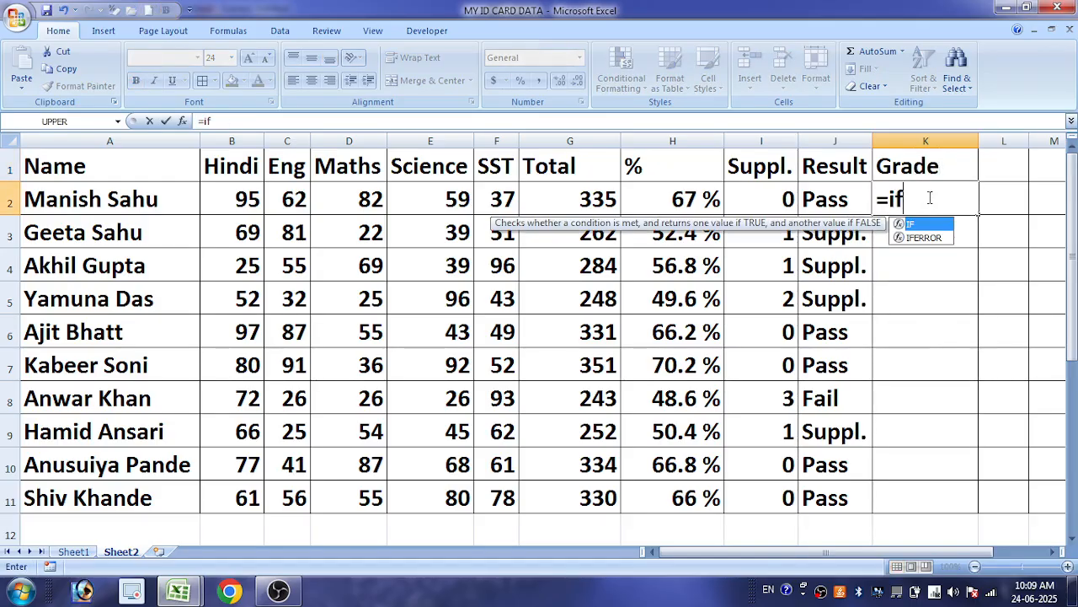
key("Tab")
left_click(830, 201)
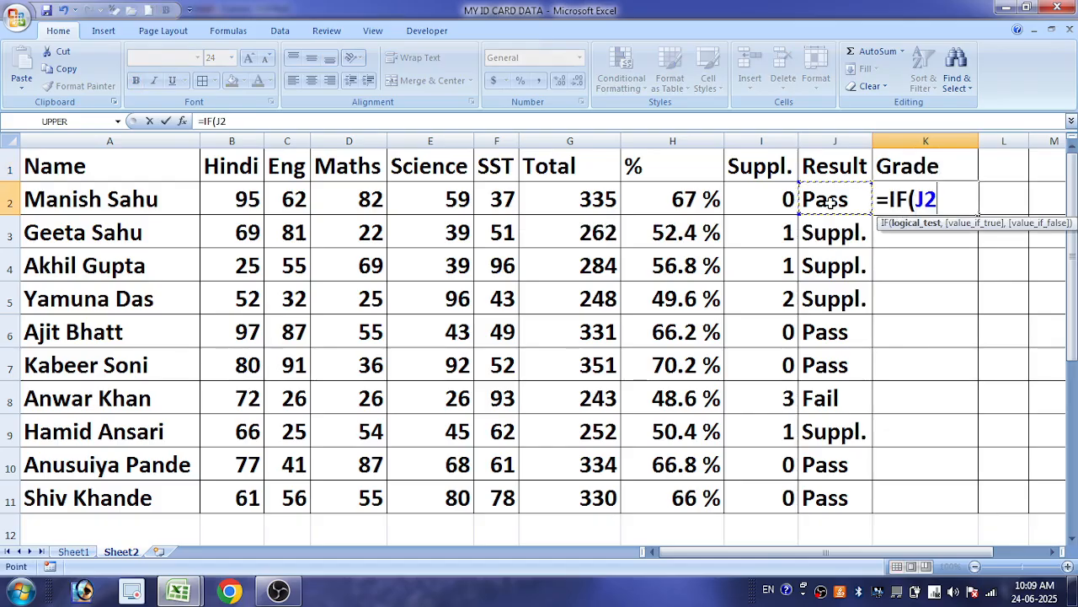
type("=\"Pass")
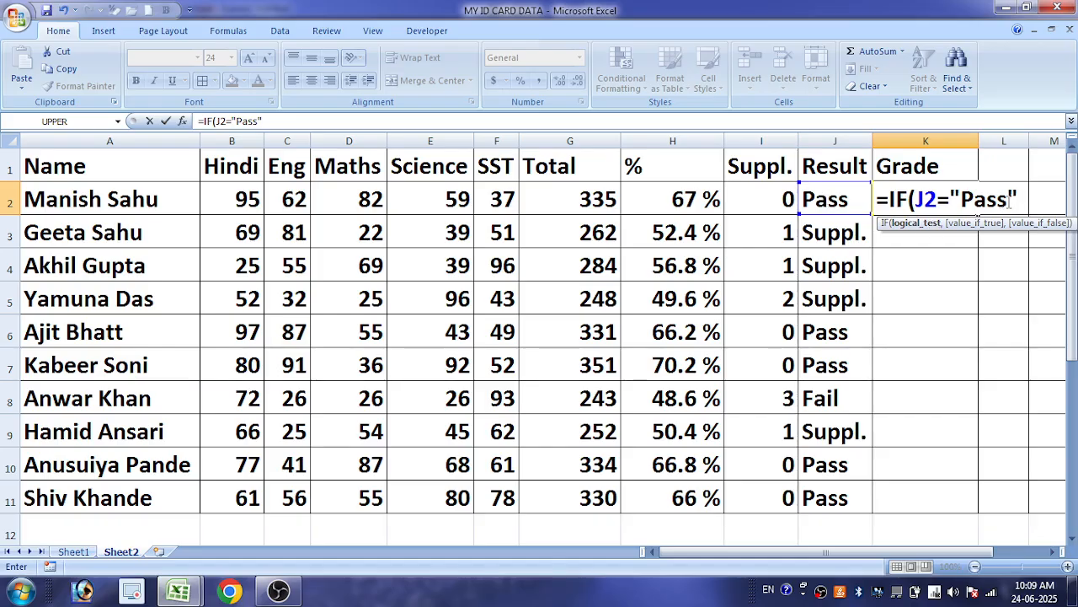
key("BackSpace")
key("BackSpace")
key("BackSpace")
key("BackSpace")
key("BackSpace")
key("BackSpace")
key("BackSpace")
key("BackSpace")
key("BackSpace")
key("BackSpace")
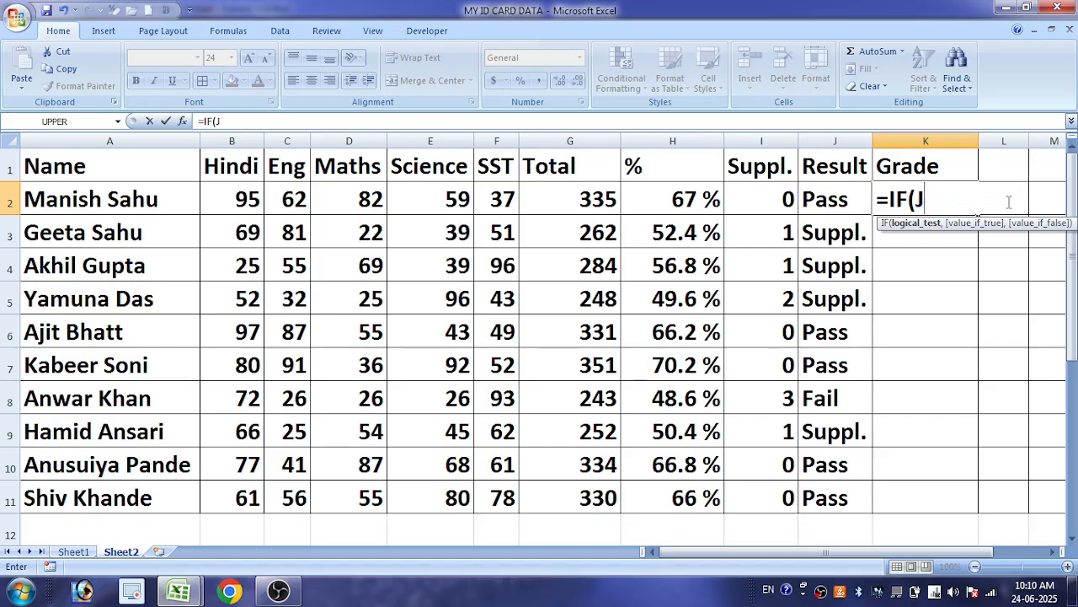
Start an AND function as the logical test in K2, with J2="Pass" as its first condition
type("(and")
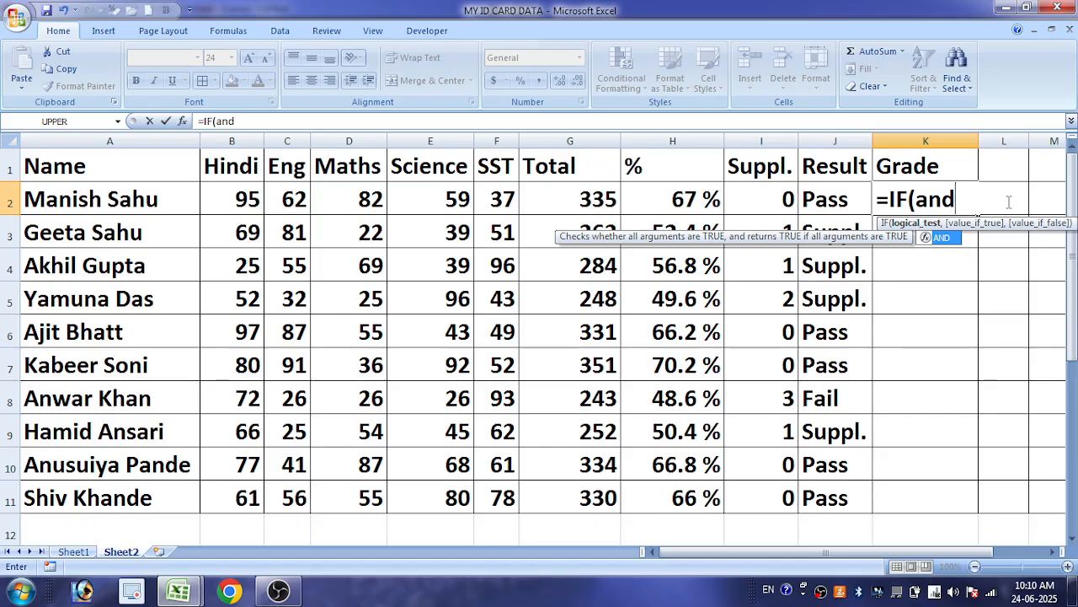
type("(")
left_click(819, 203)
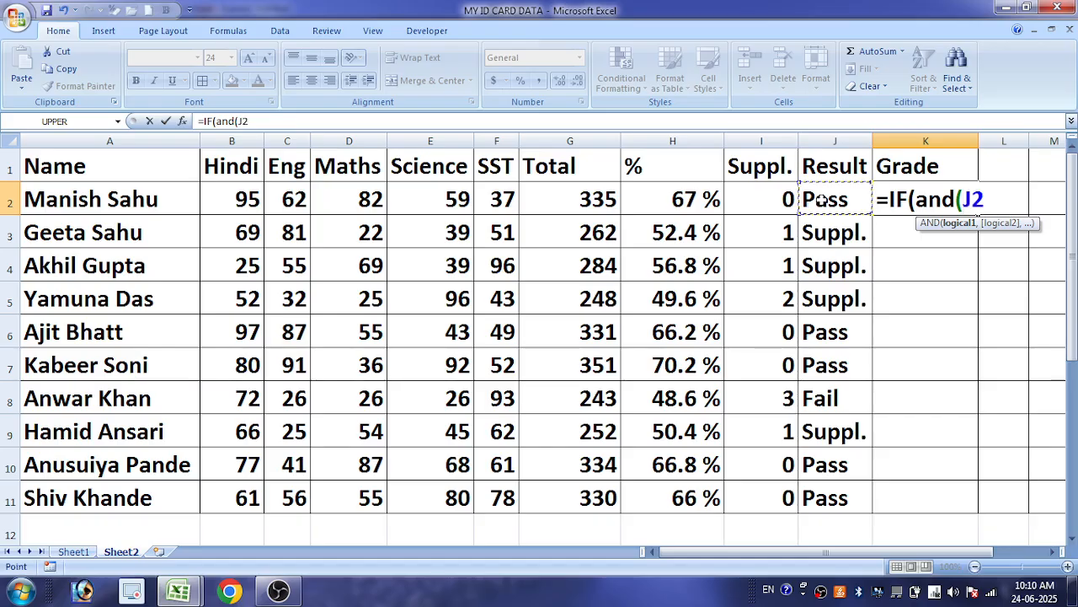
type("=\"pass")
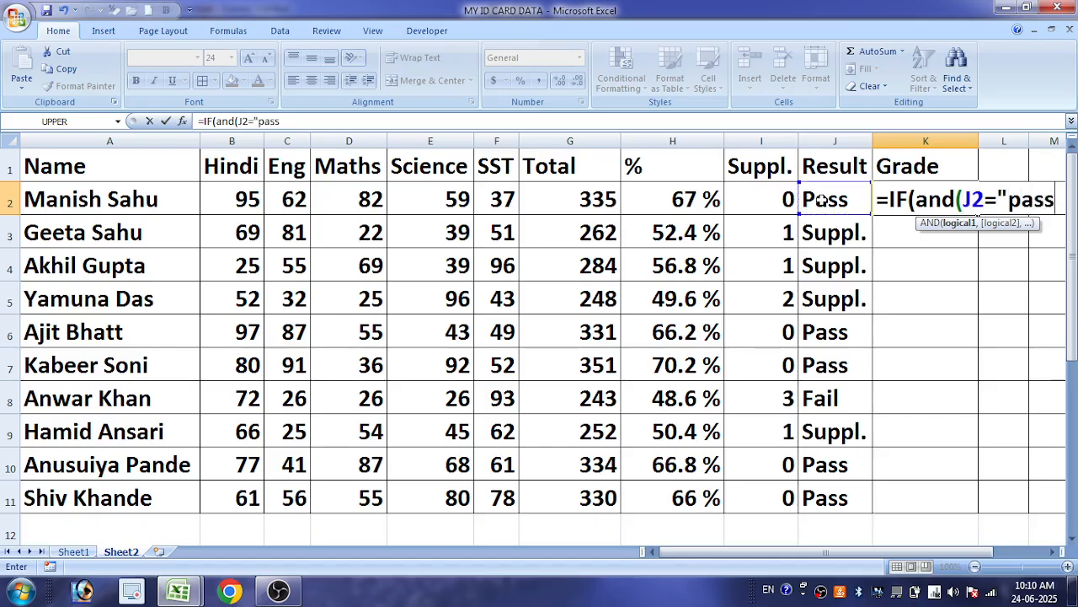
key("BackSpace")
key("BackSpace")
key("BackSpace")
key("BackSpace")
type("Pass")
type(":")
type(",")
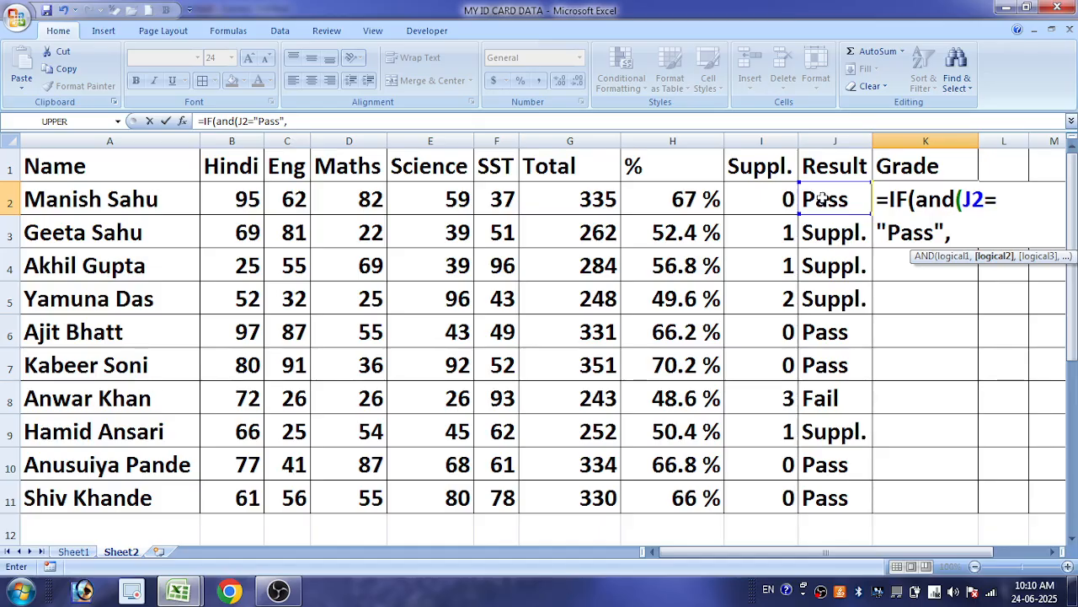
Add H2>=80 as the second AND condition in the K2 formula
left_click(674, 199)
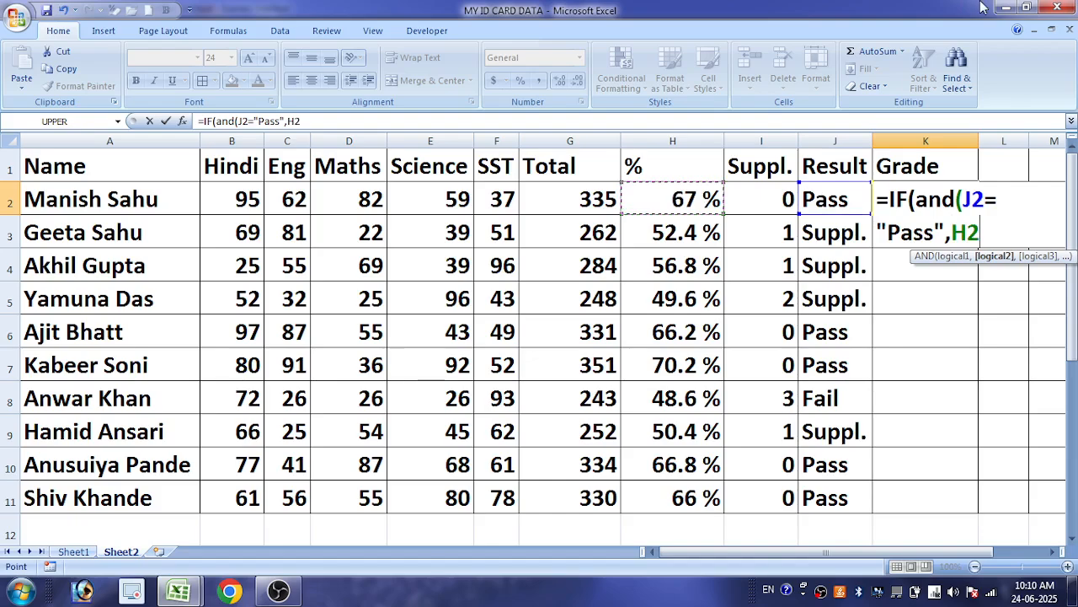
type(">=80")
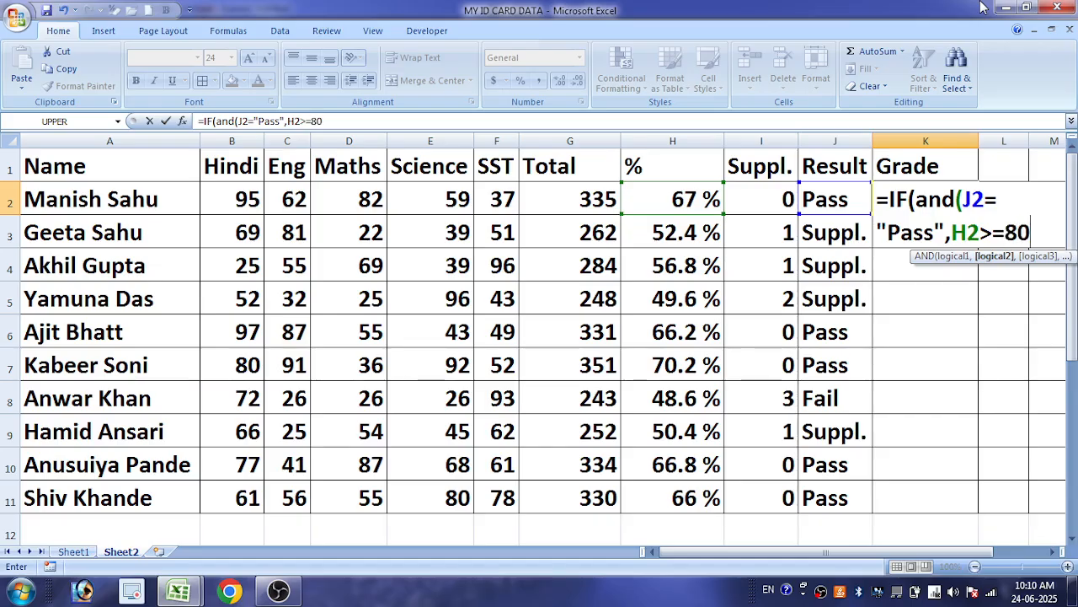
type(",")
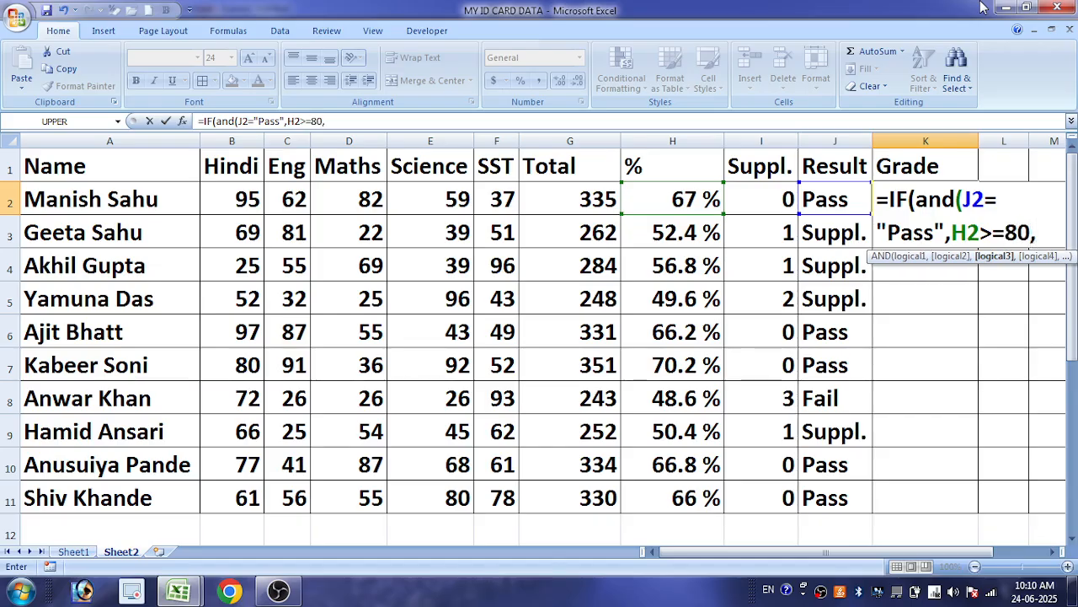
type("\"Merit")
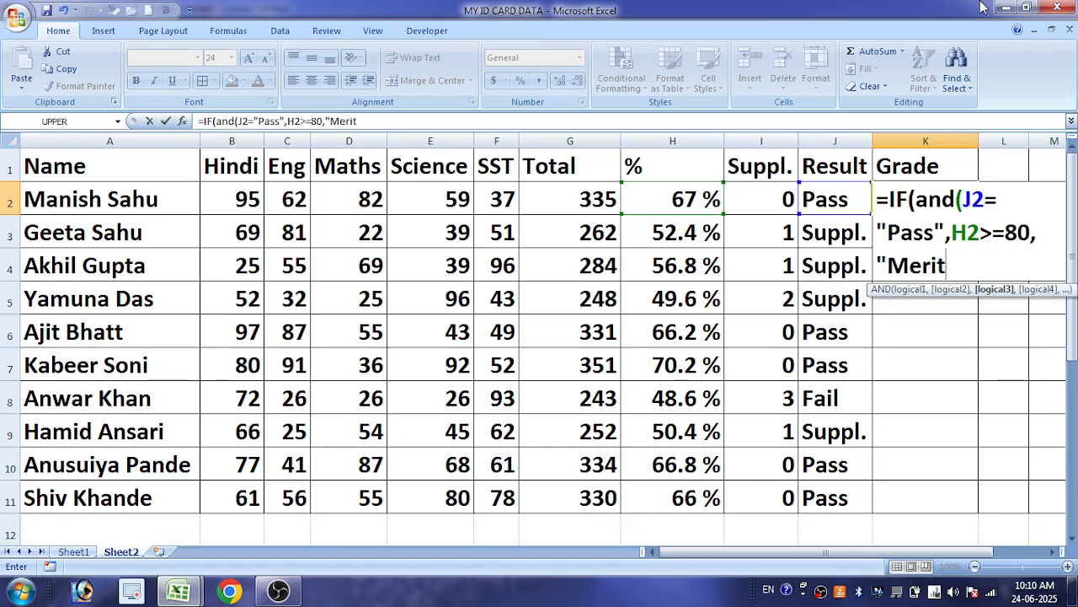
type("\"")
Add "Merit" after the H2>=80 condition in K2 and try to enter the formula
key("Return")
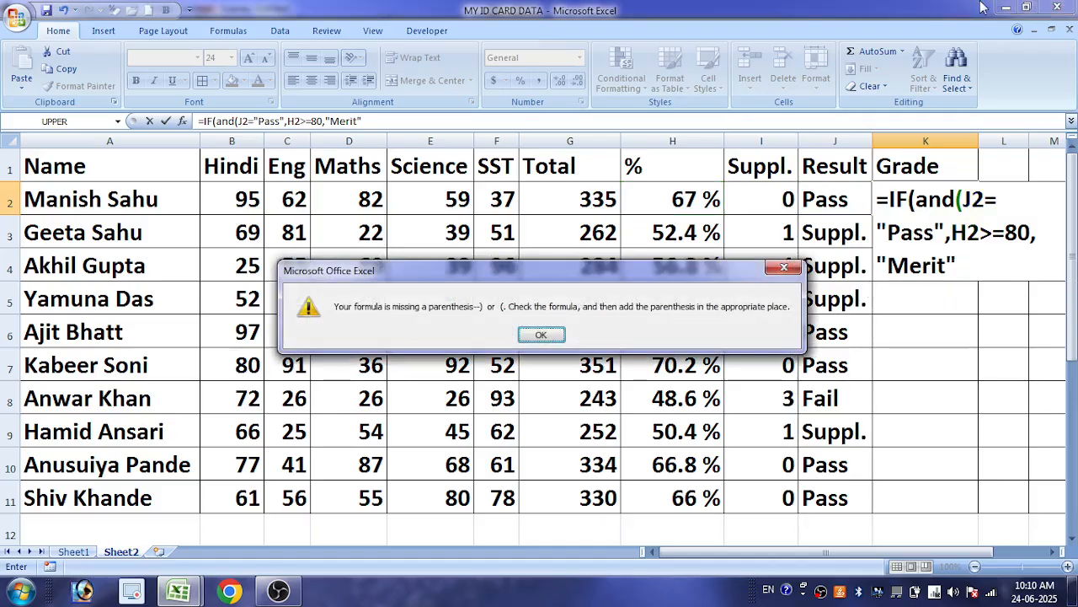
key("Return")
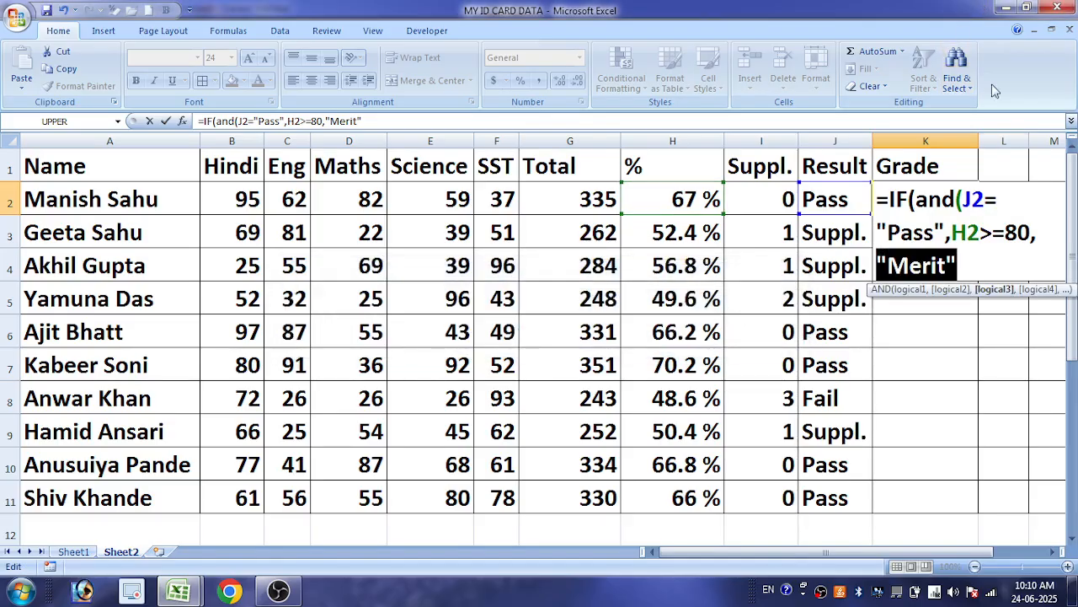
Correct the parentheses in K2 and enter the formula as =IF(AND(J2="Pass",H2>=80),"Merit")
left_click(992, 271)
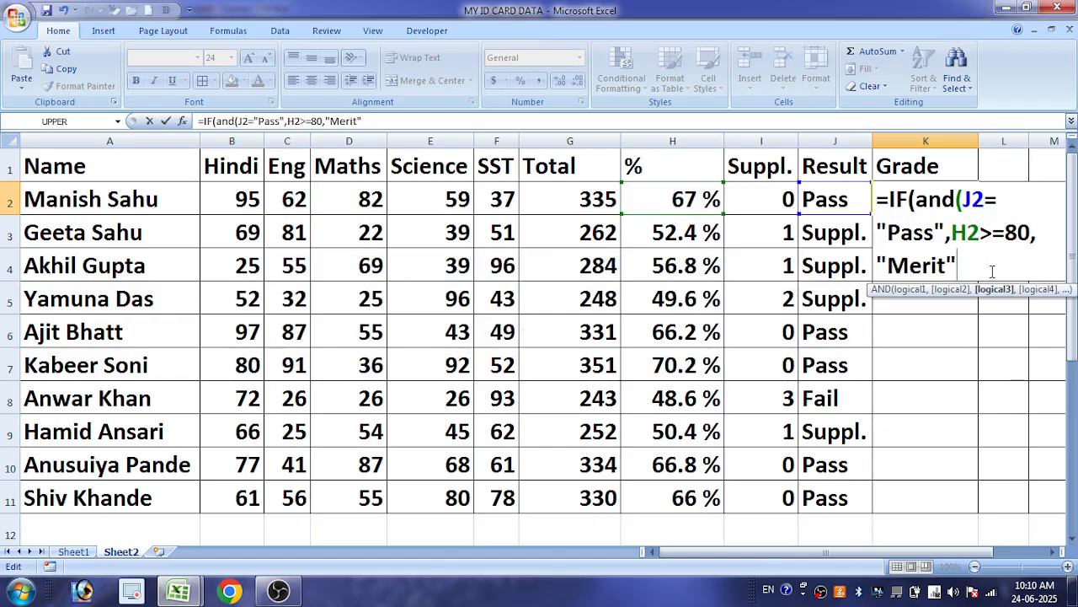
type(")")
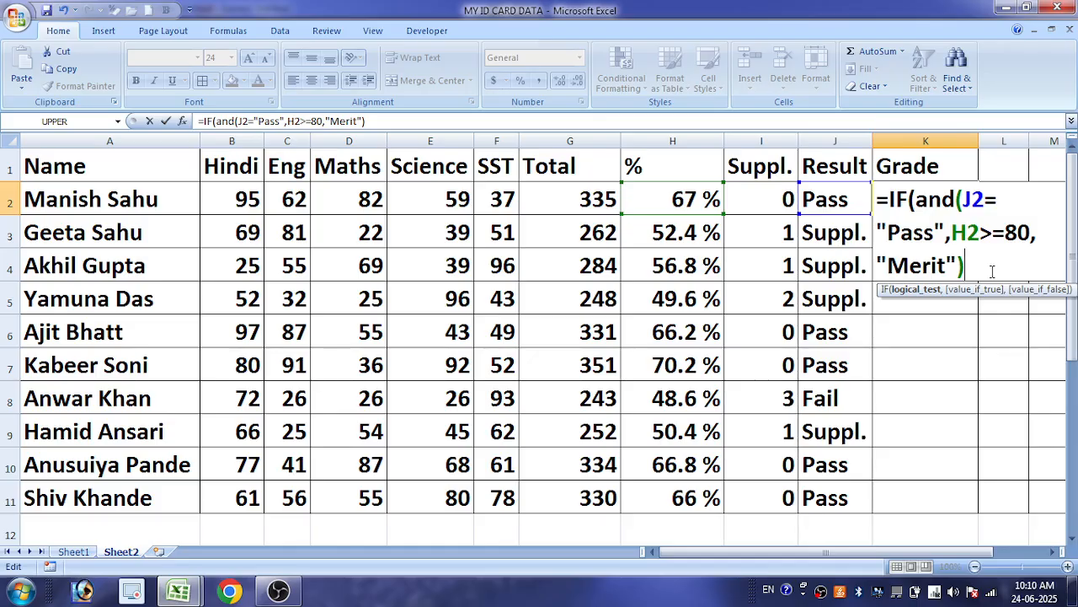
left_click(1032, 235)
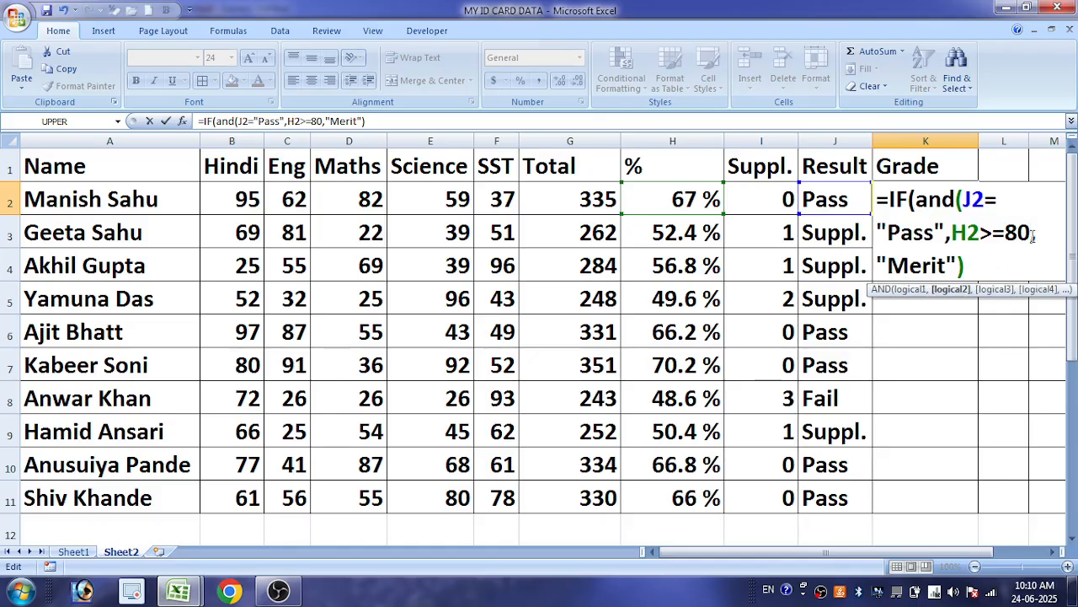
type(")")
key("Return")
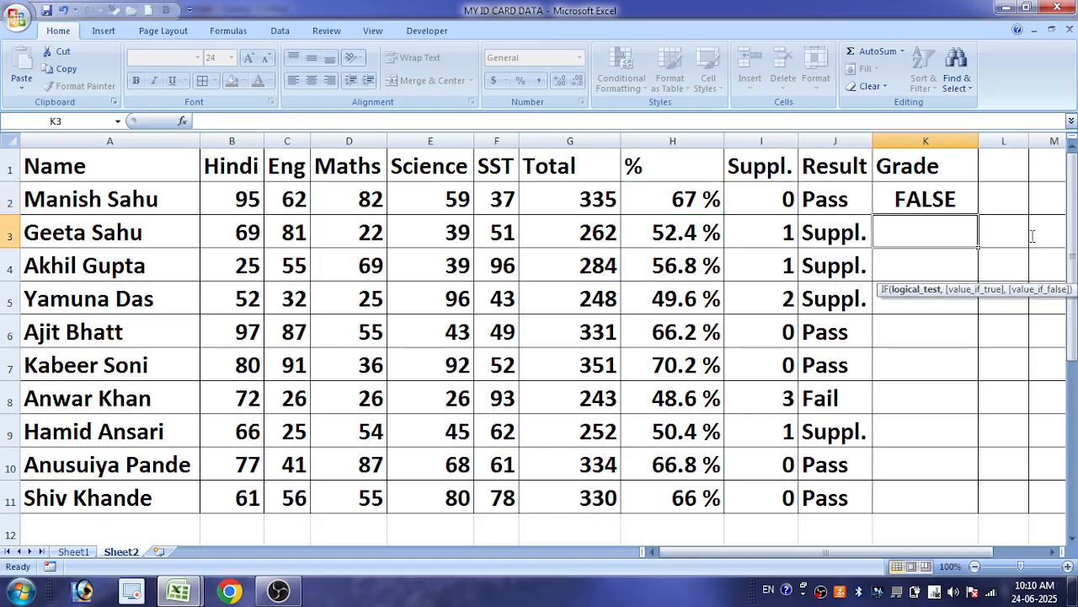
Fill the grade formula from K2 down to K11
left_click(969, 196)
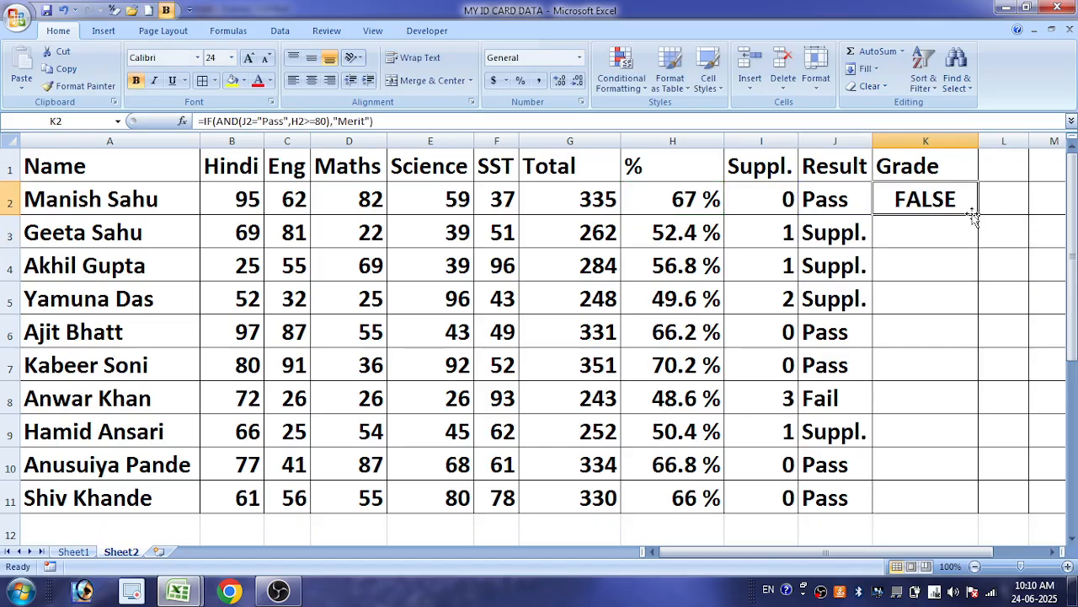
double_click(978, 216)
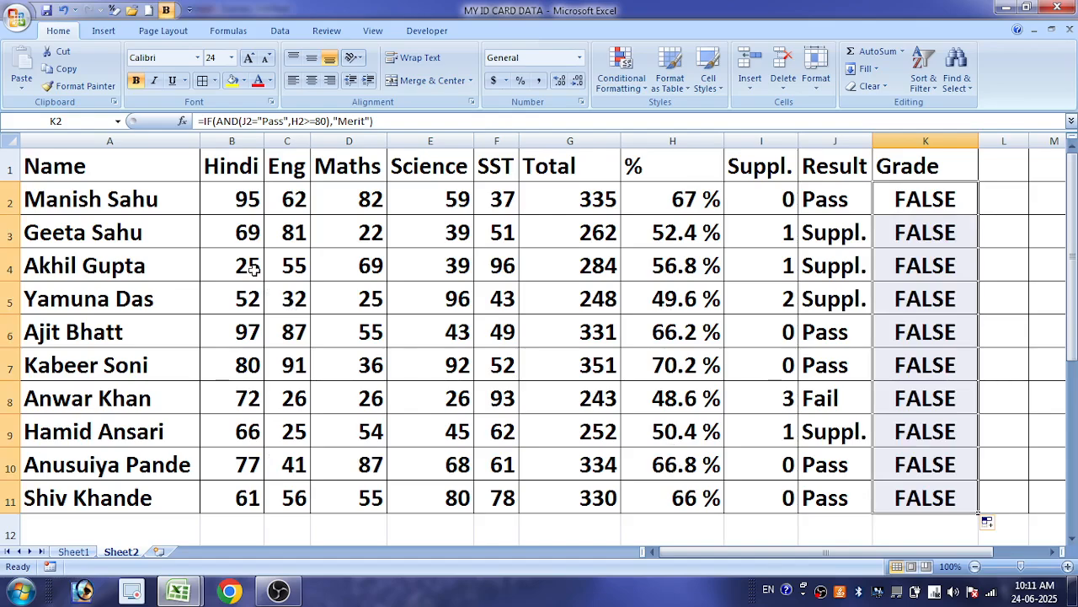
Test the Merit condition by setting the Maths mark to 88 and the Science mark to 85 in row 6, and select K2
left_click(246, 334)
left_click(294, 337)
left_click(323, 338)
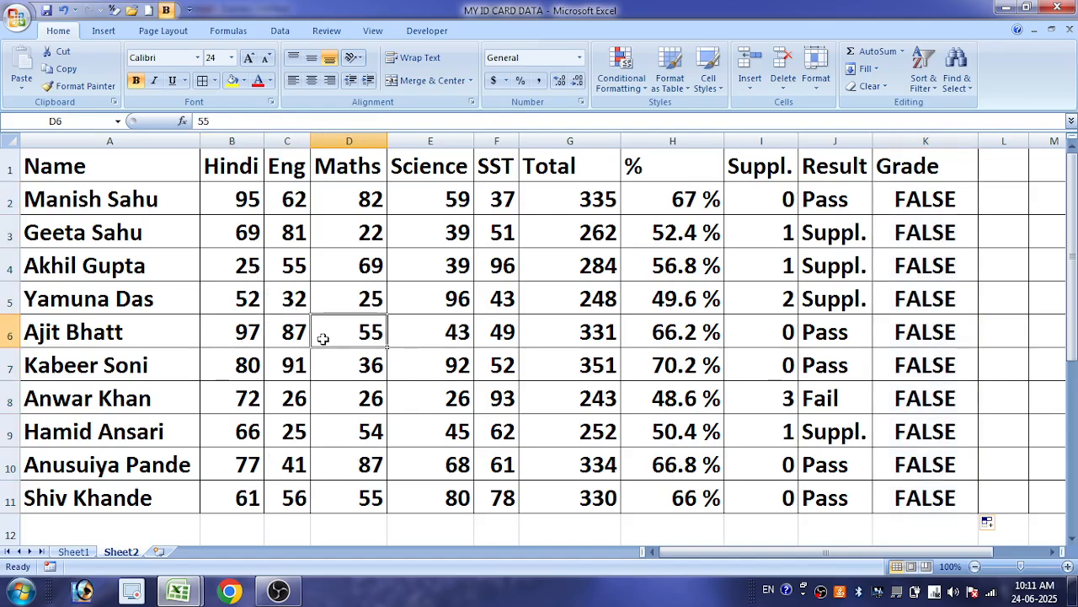
type("88")
key("Tab")
type("8")
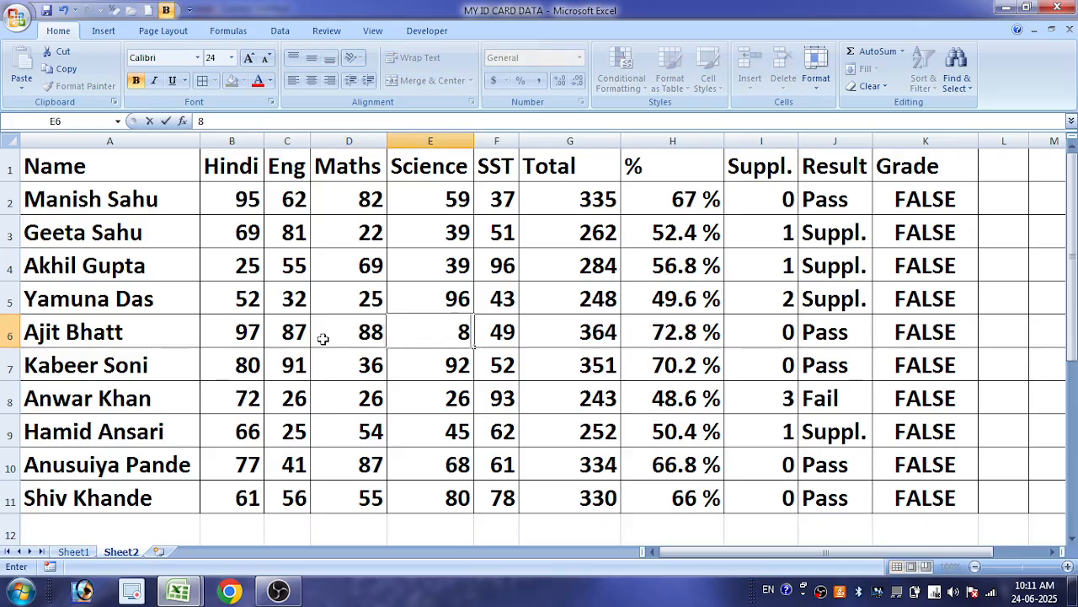
type("5")
key("Tab")
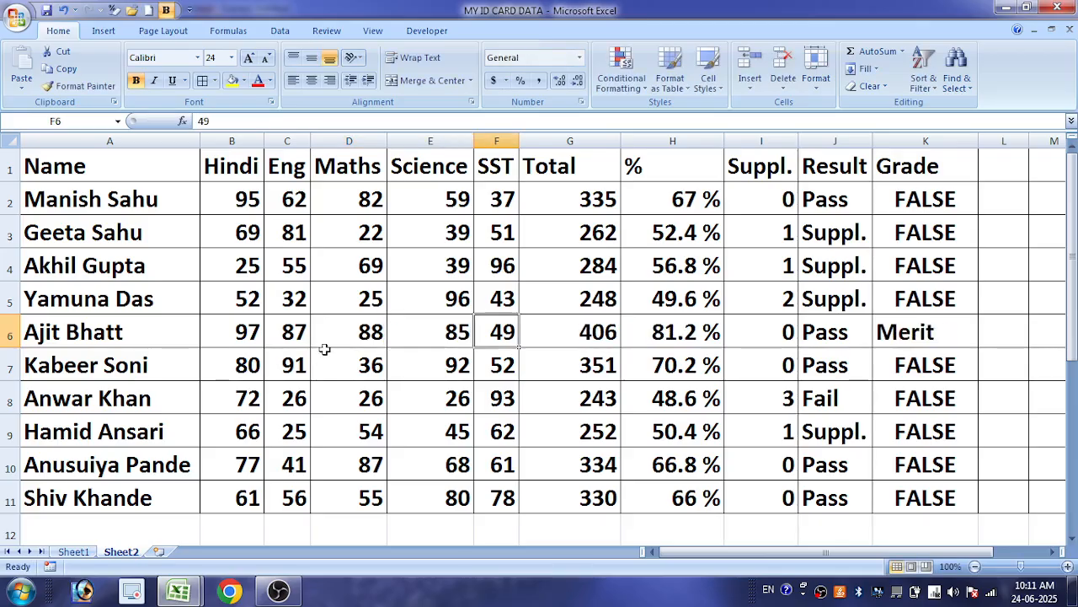
left_click(975, 199)
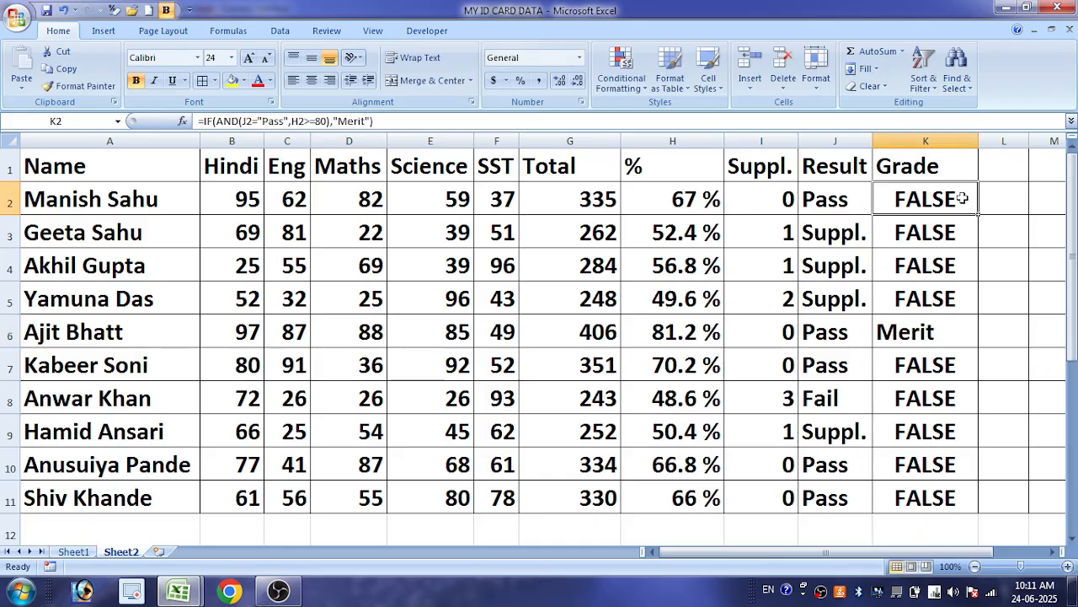
Duplicate the IF(AND(J2="Pass",H2>=80) condition after "Merit" in K2's formula and set the copy's threshold to 60
double_click(963, 198)
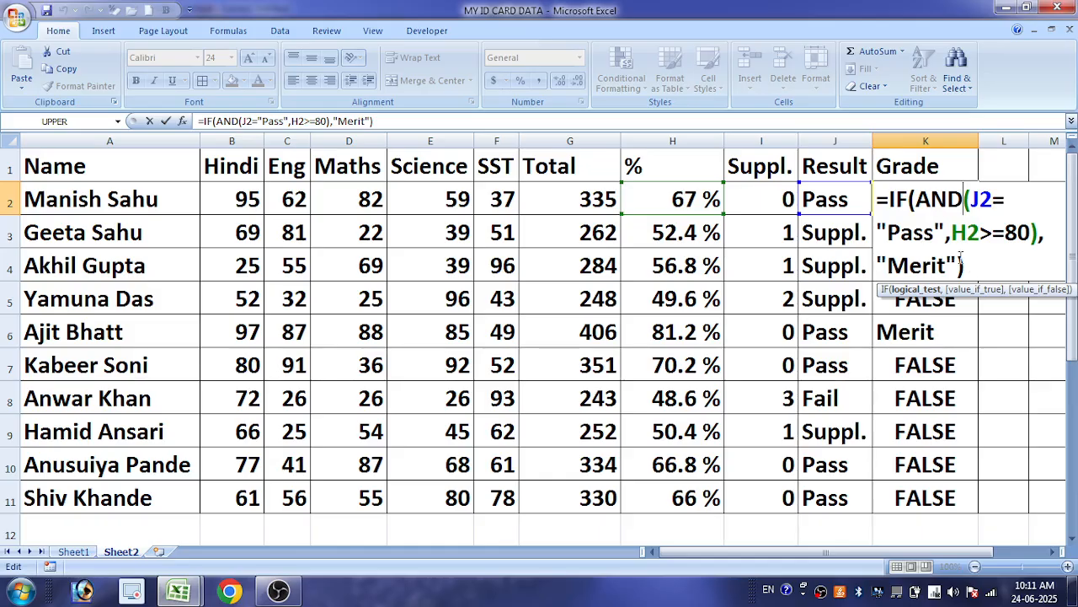
left_click(958, 268)
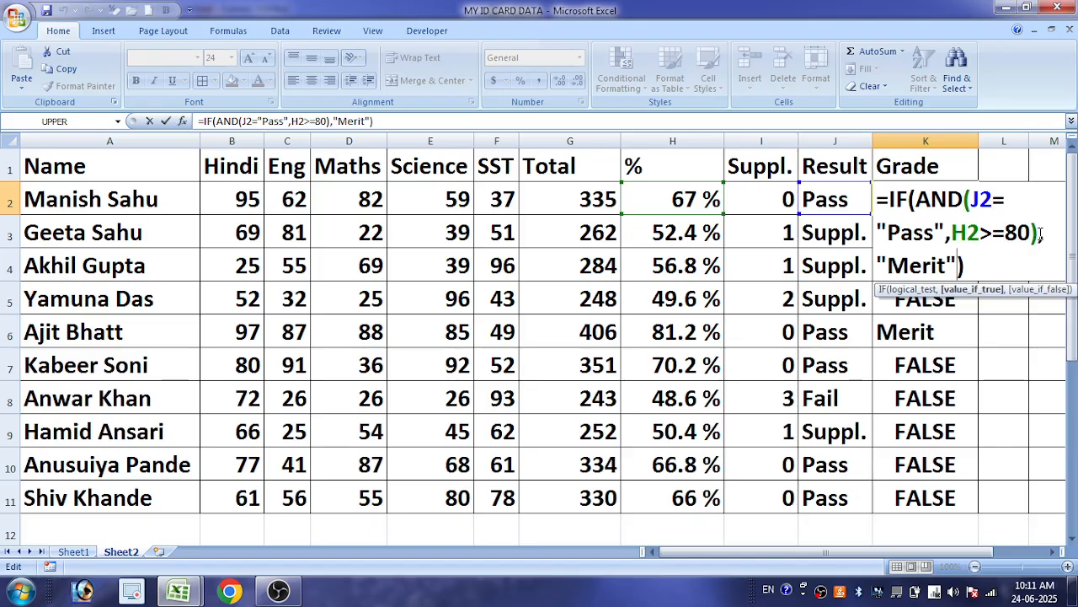
left_click_drag(1039, 233, 890, 200)
key("ctrl+c")
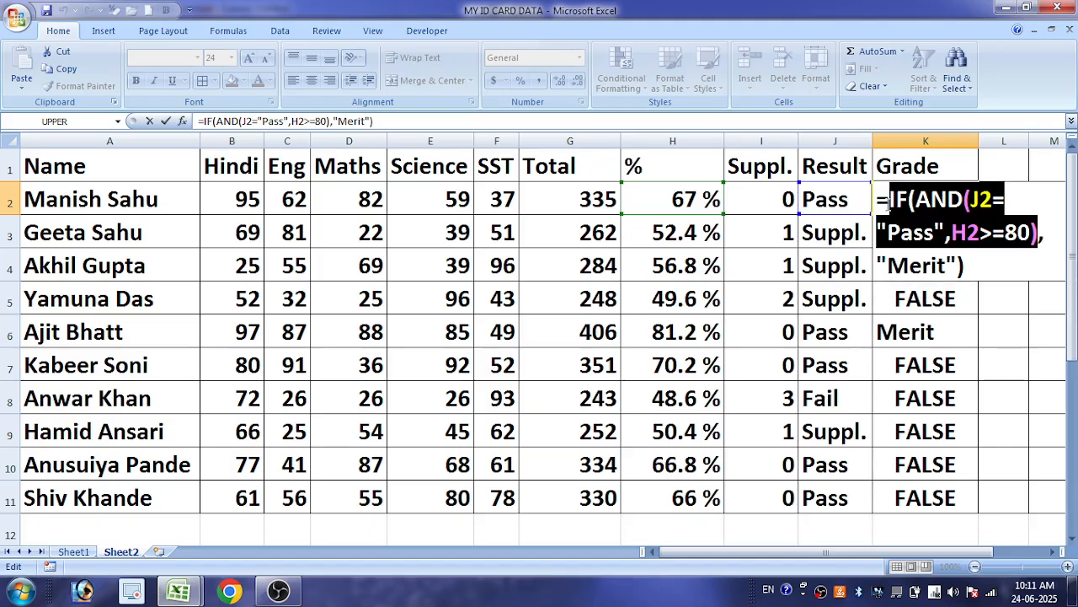
left_click(959, 266)
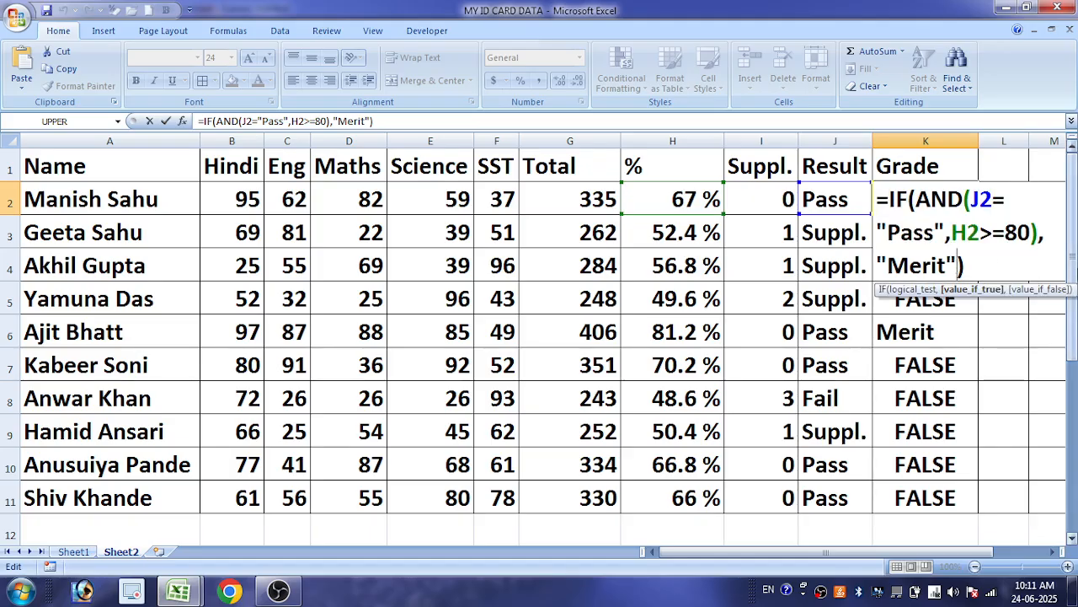
type(",")
key("ctrl+v")
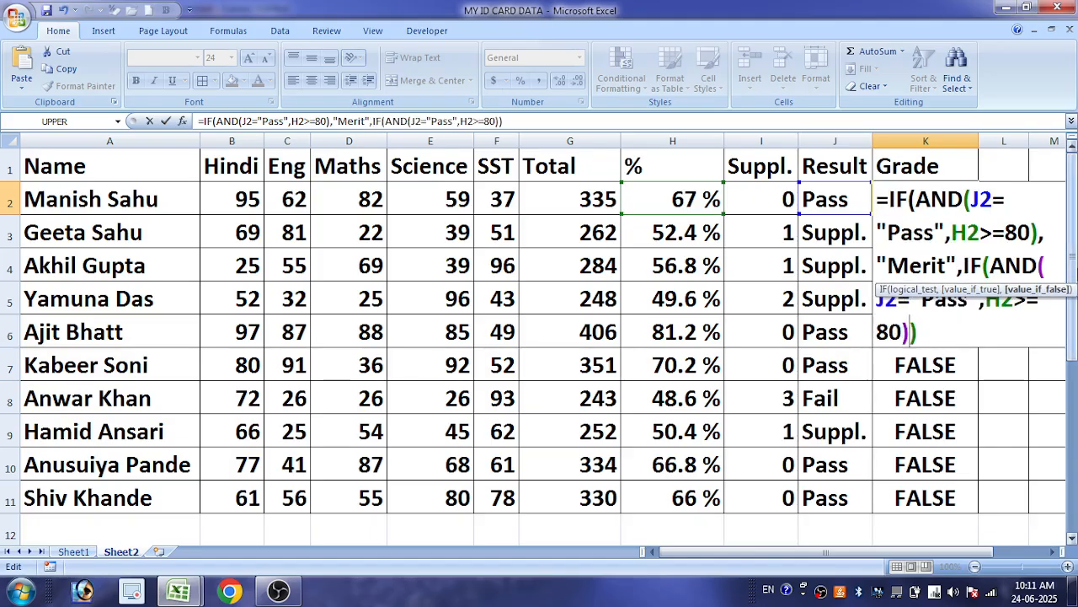
left_click(958, 302)
left_click_drag(906, 332, 876, 332)
type("60")
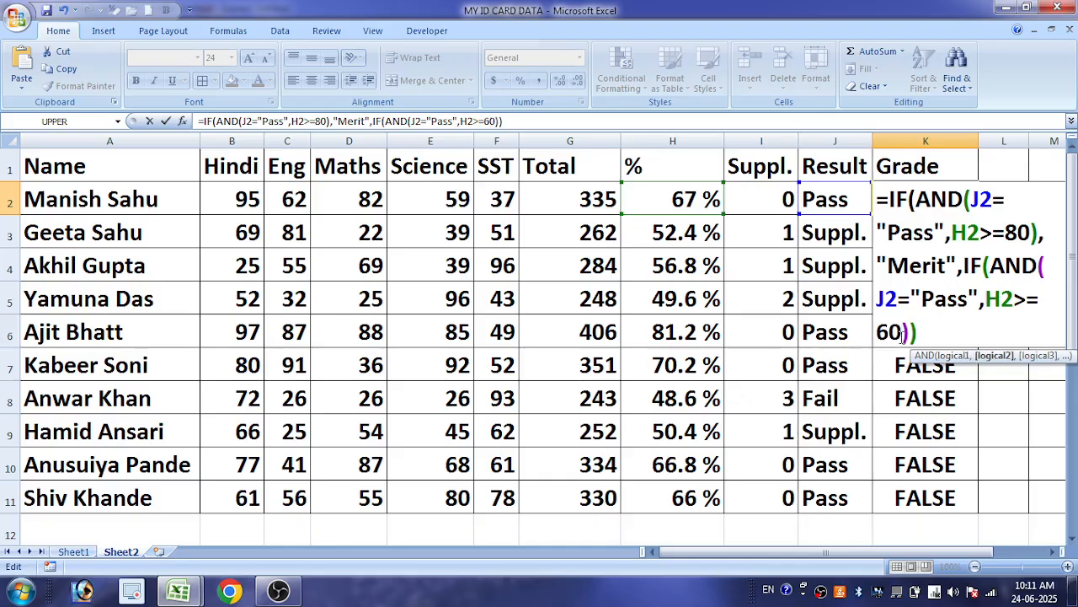
Add "First Division" as the result of the H2>=60 condition in K2 and enter the formula with the proposed parenthesis correction
left_click(913, 332)
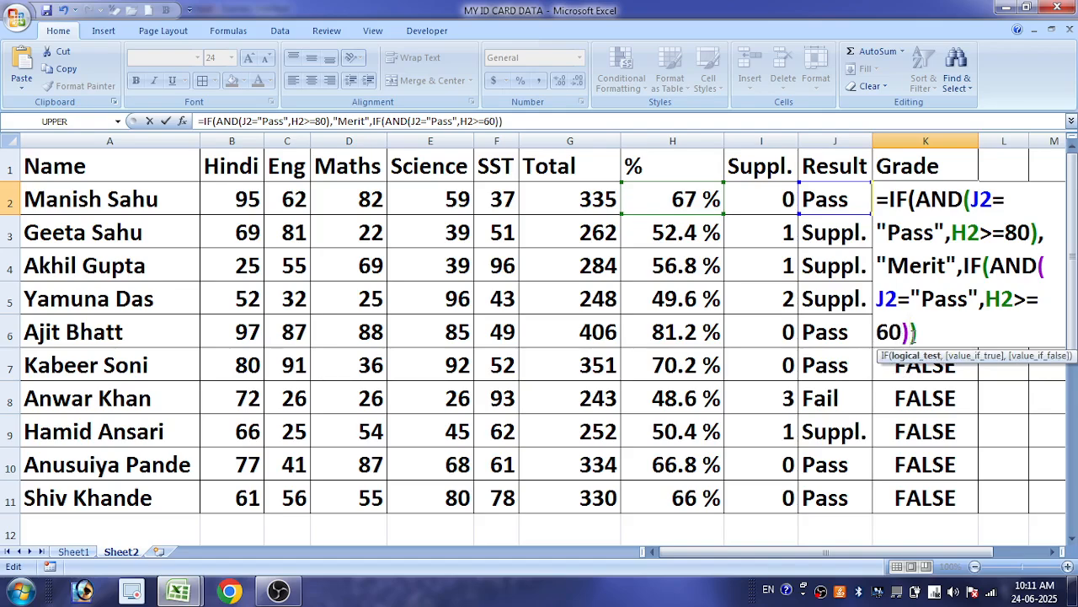
type(",\"First")
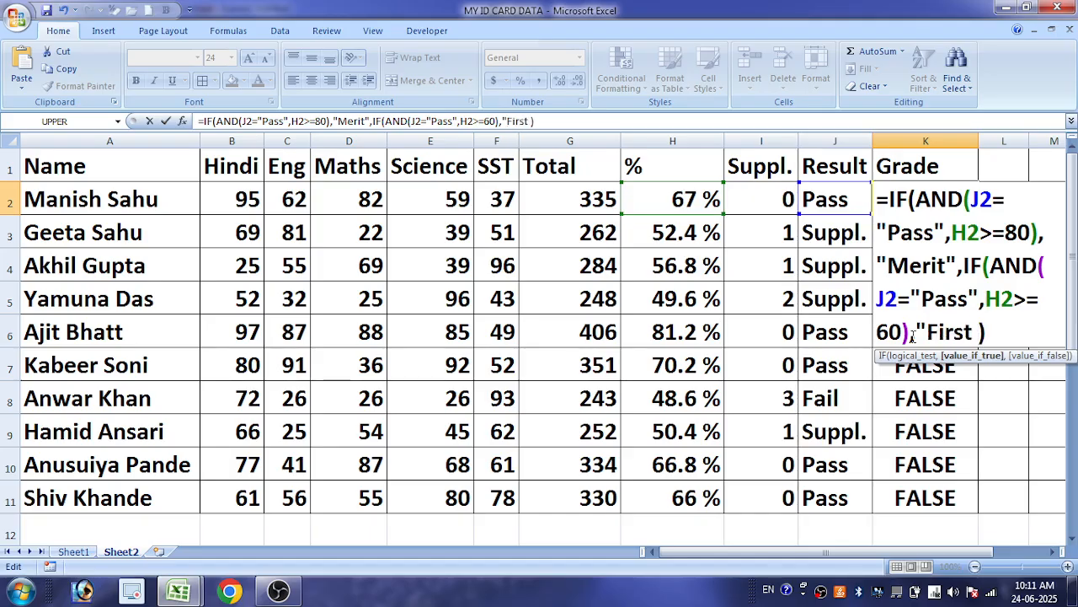
type(" Divisio")
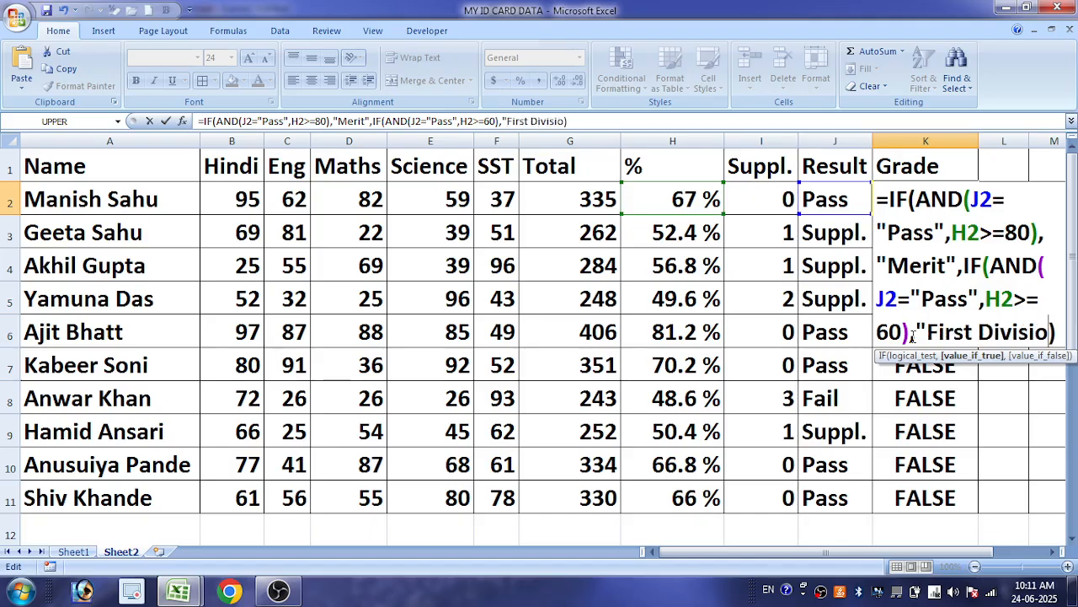
type("n\"")
key("Return")
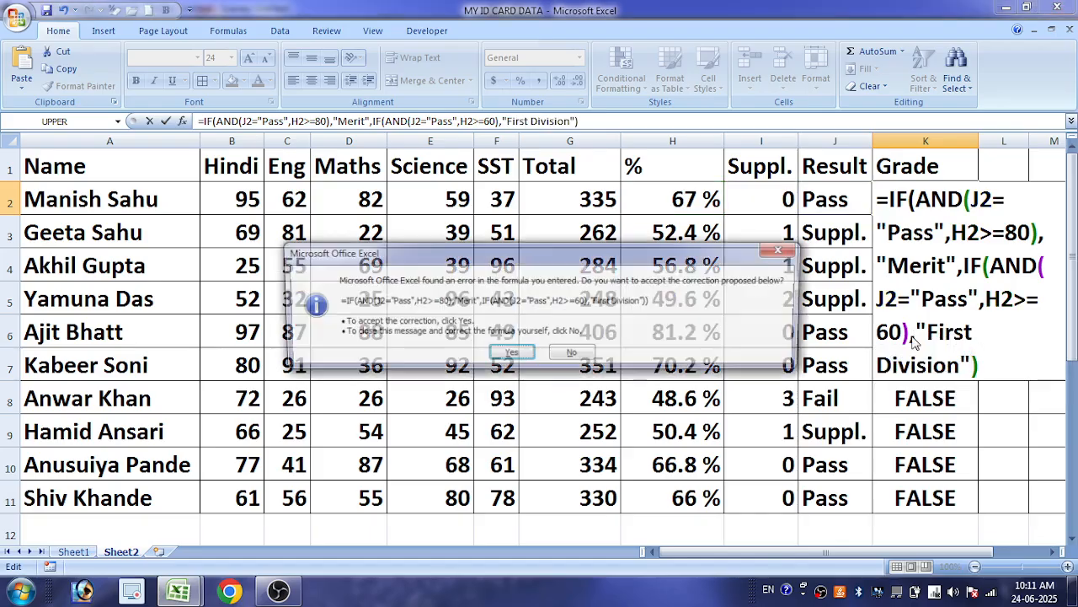
key("Return")
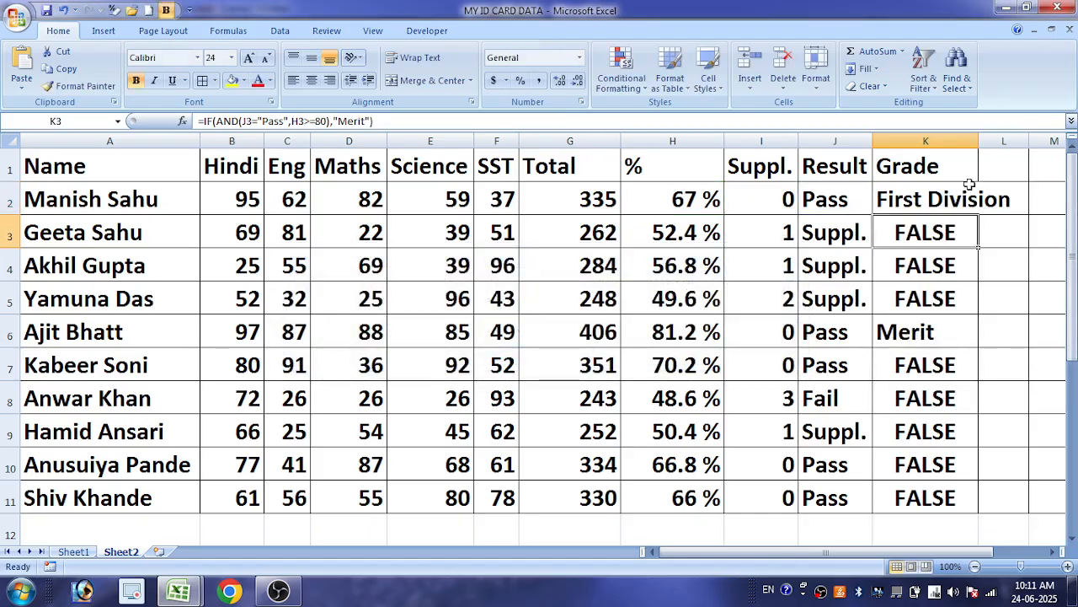
Fill the updated grade formula from K2 down to K11 and fit column K's width to its contents
left_click(969, 197)
double_click(978, 215)
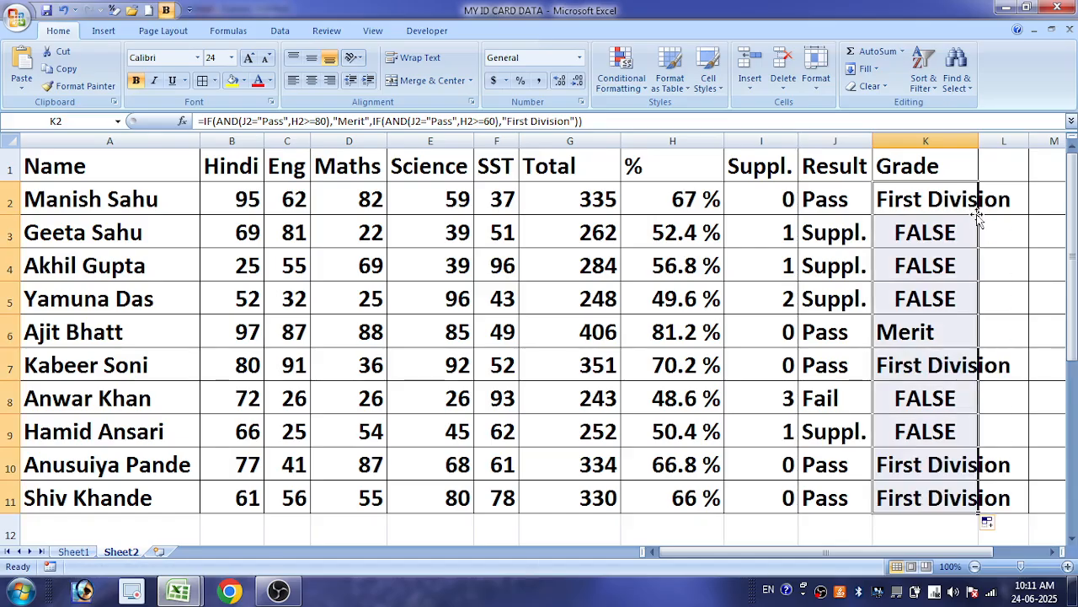
left_click(945, 371)
left_click(930, 237)
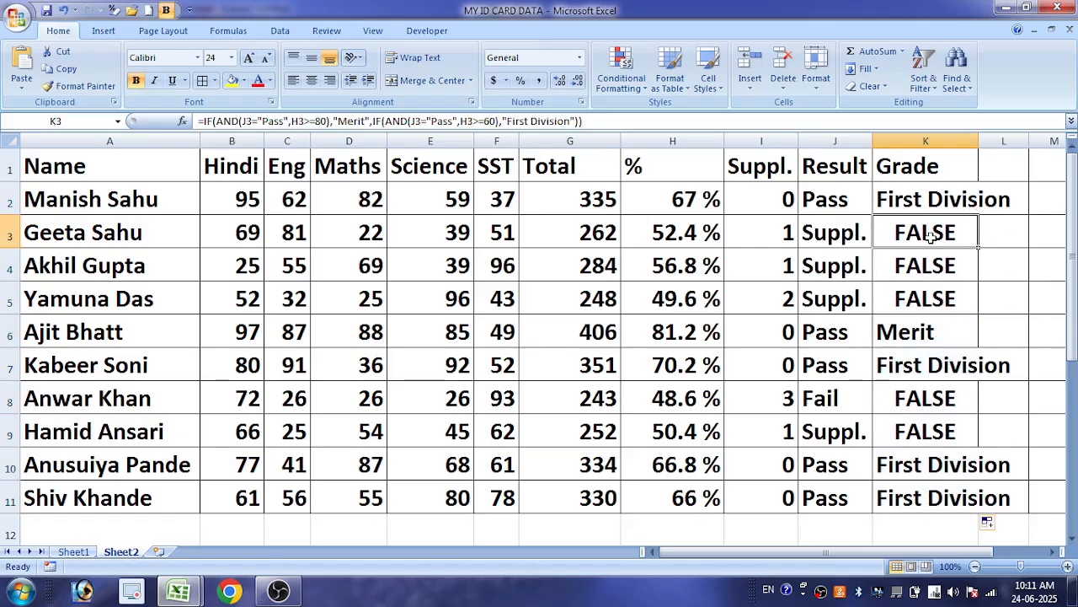
left_click(861, 463)
left_click(962, 455)
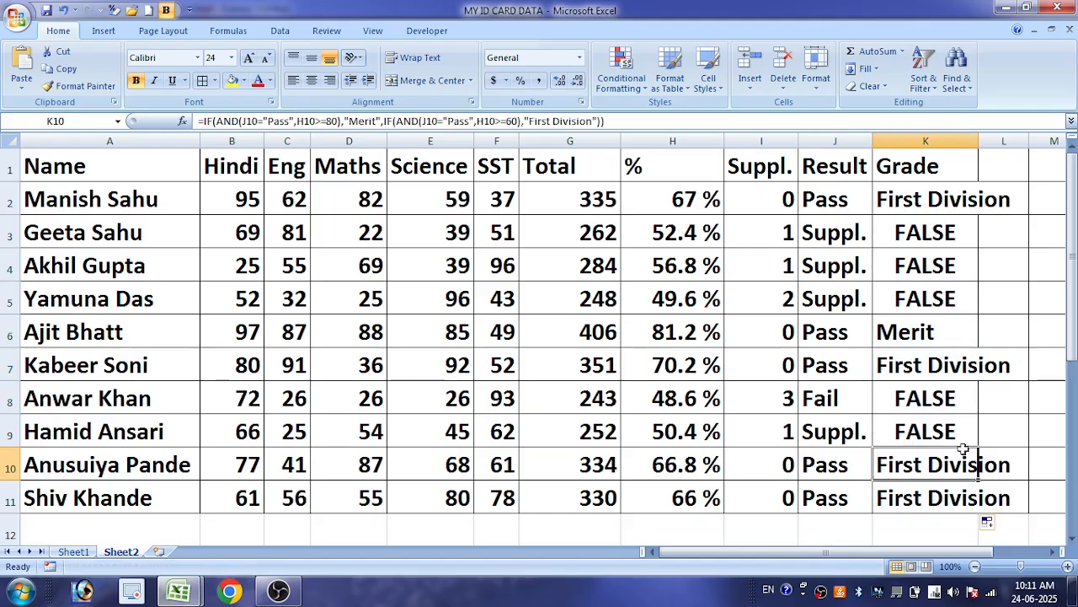
double_click(979, 140)
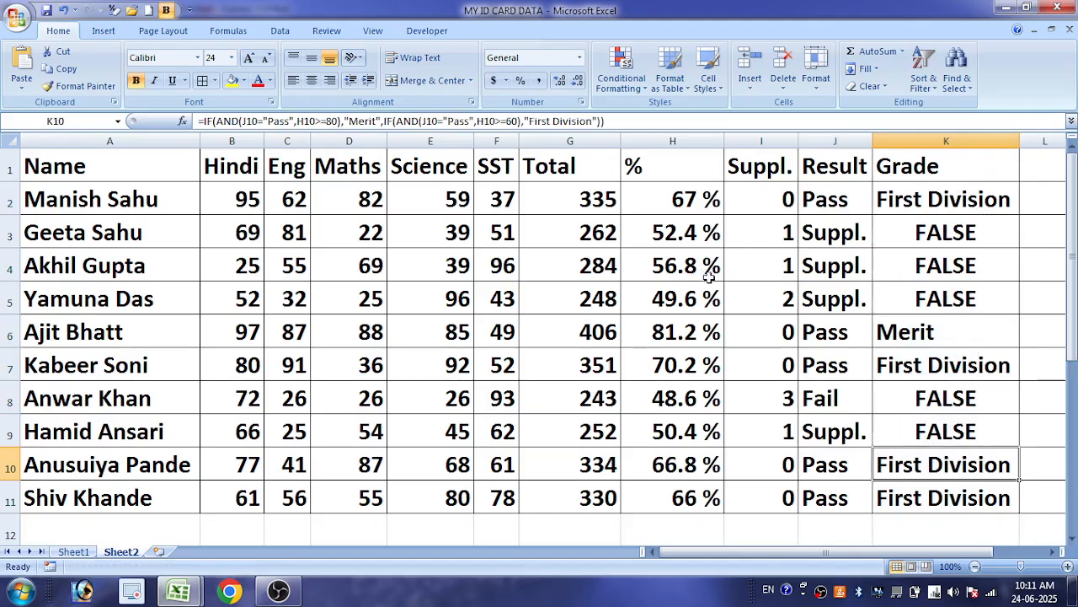
Change the marks in row 11 to Hindi 50, Science 62 and SST 40, and select the grade in K11
left_click(249, 494)
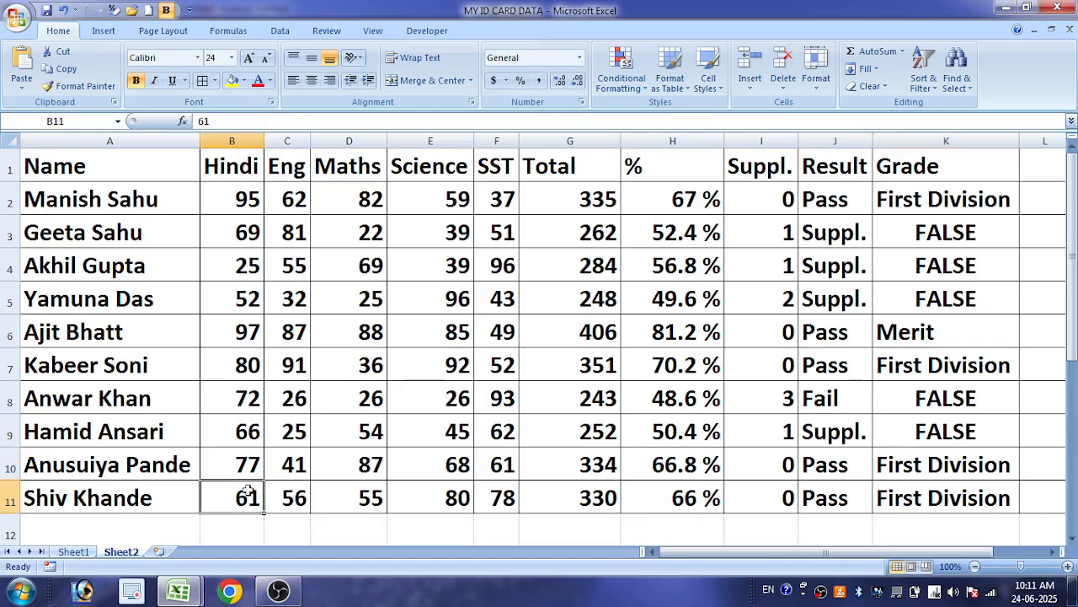
key("BackSpace")
type("60")
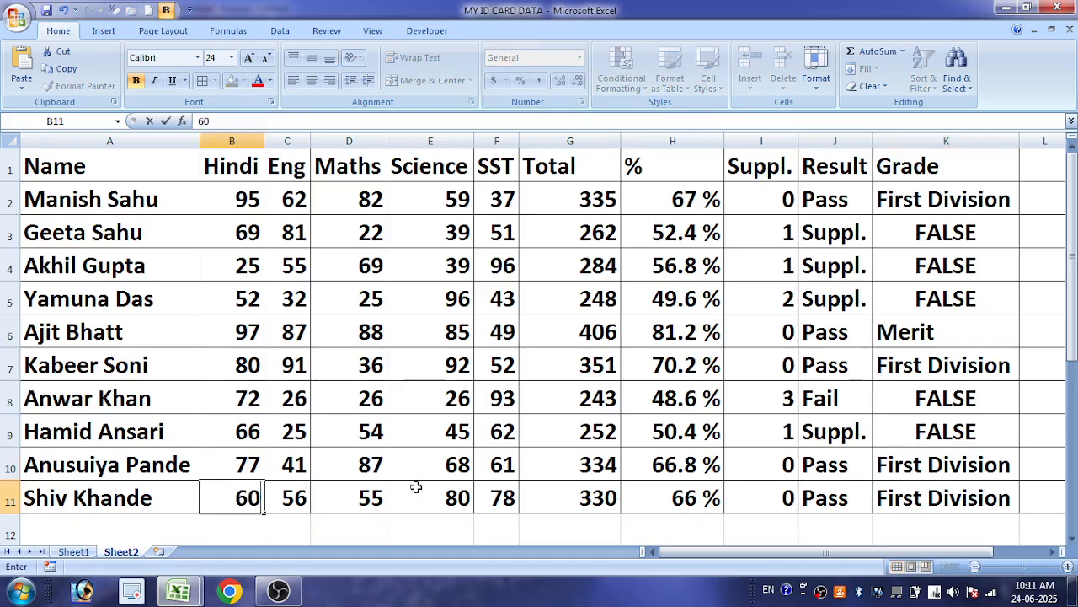
key("BackSpace")
key("BackSpace")
type("50")
key("Tab")
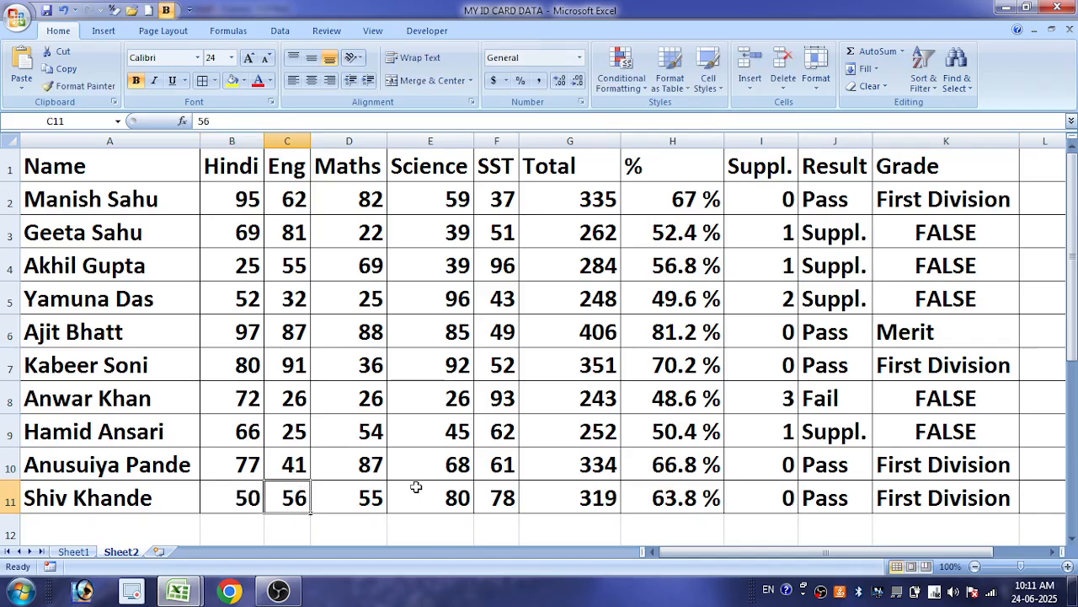
key("Tab")
key("Tab")
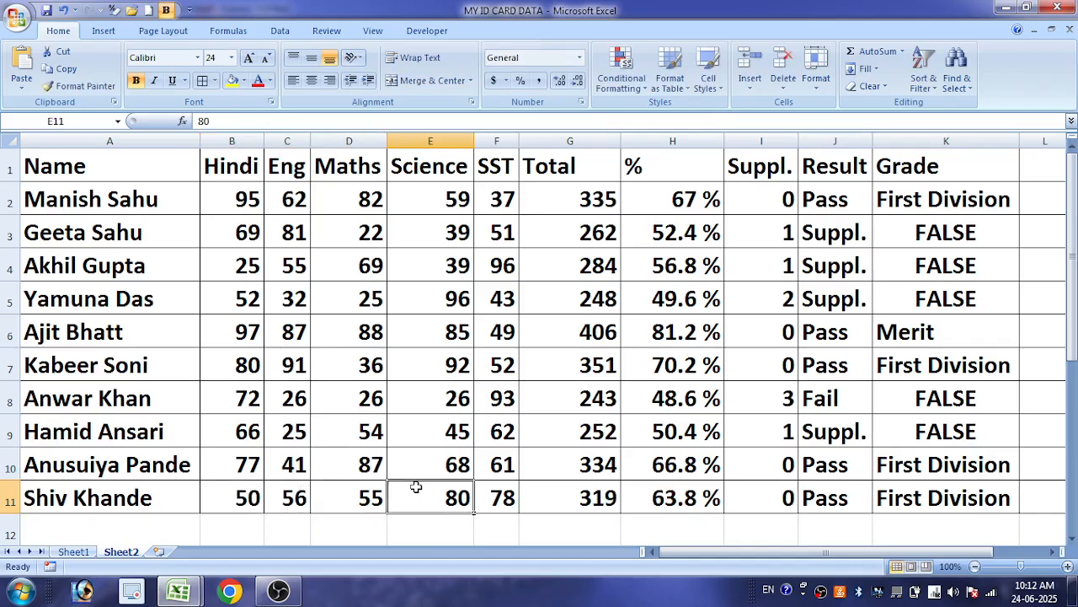
type("62")
key("Tab")
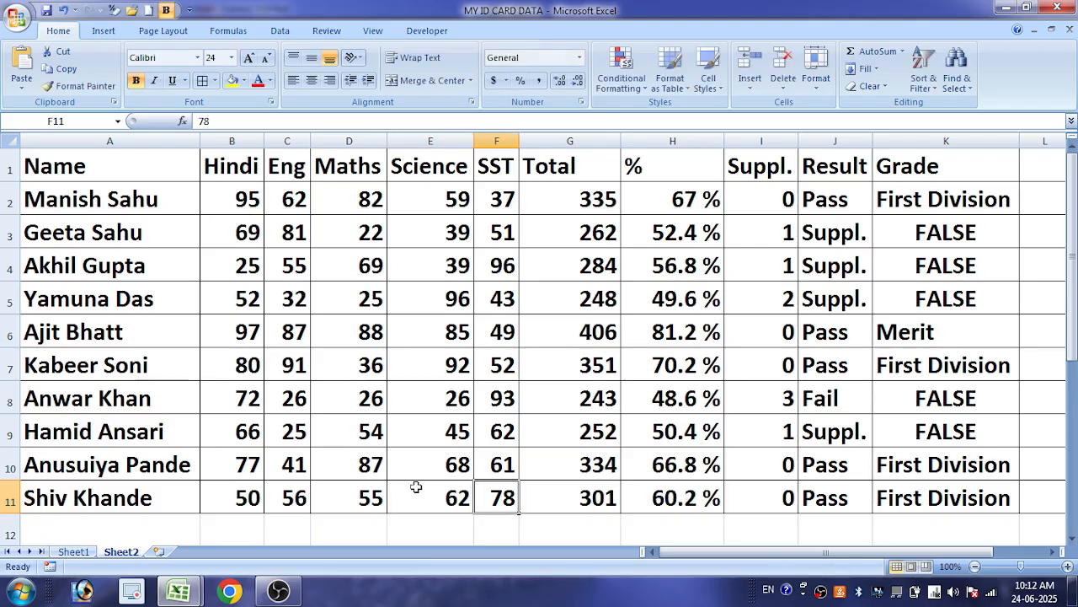
type("40")
key("Tab")
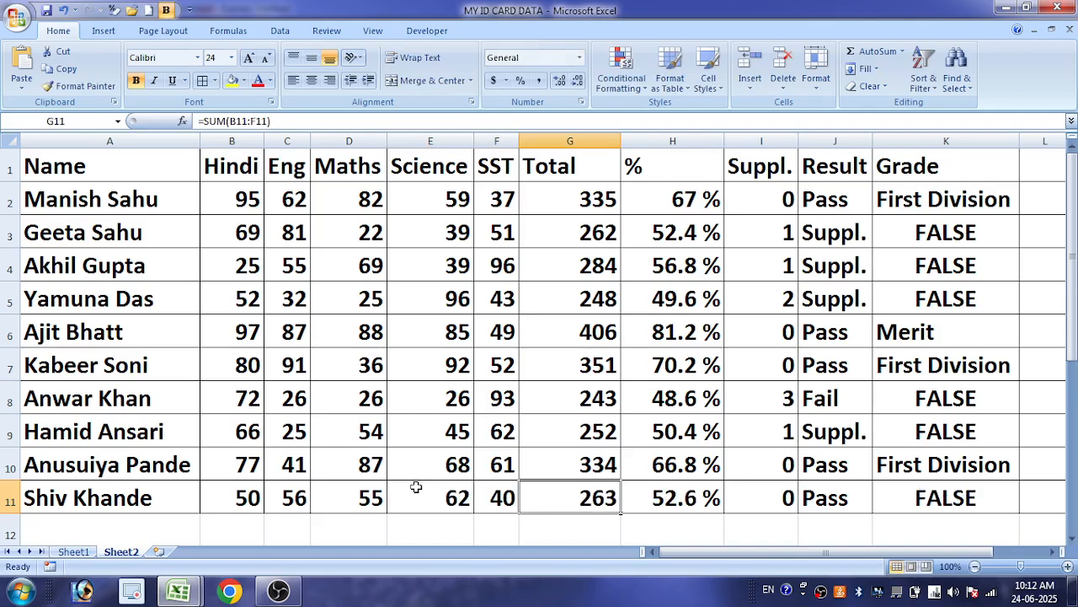
left_click(917, 498)
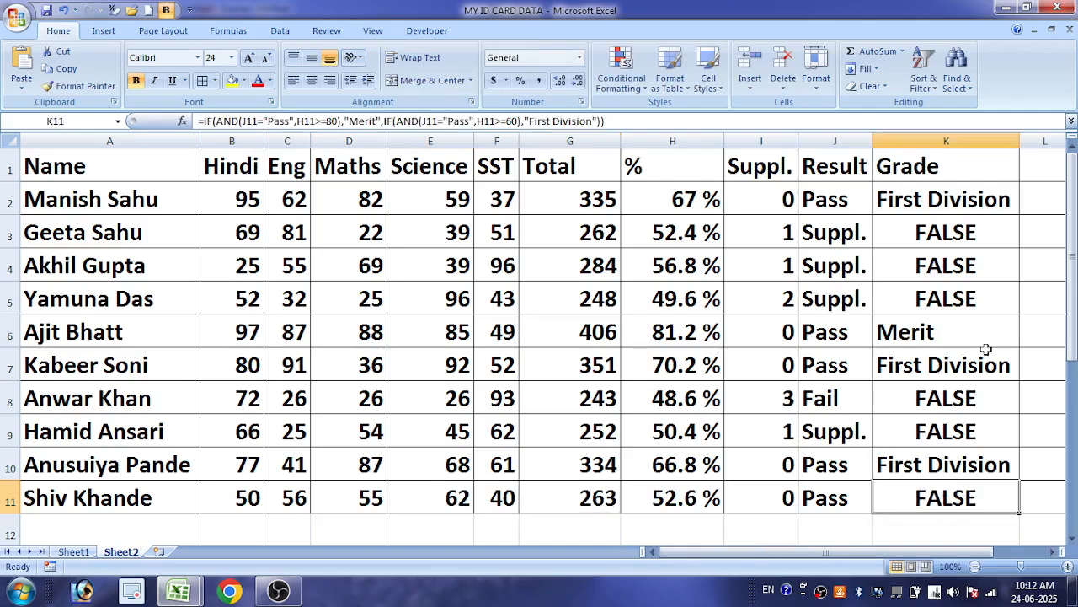
Paste the copied IF(AND condition after "First Division" in K2's formula and set its threshold to 45
double_click(969, 209)
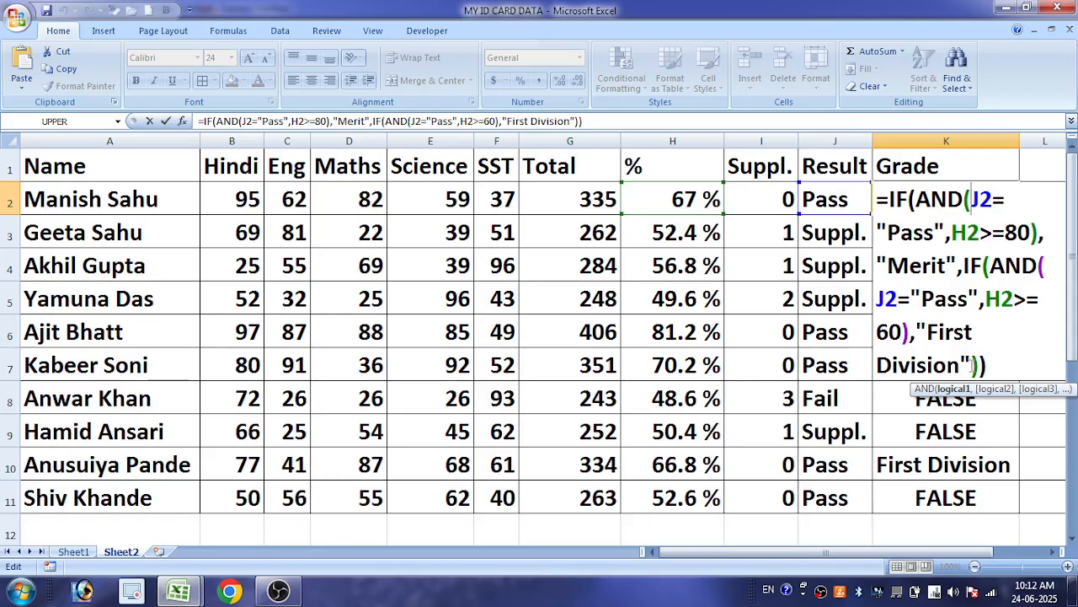
left_click(974, 365)
type(",")
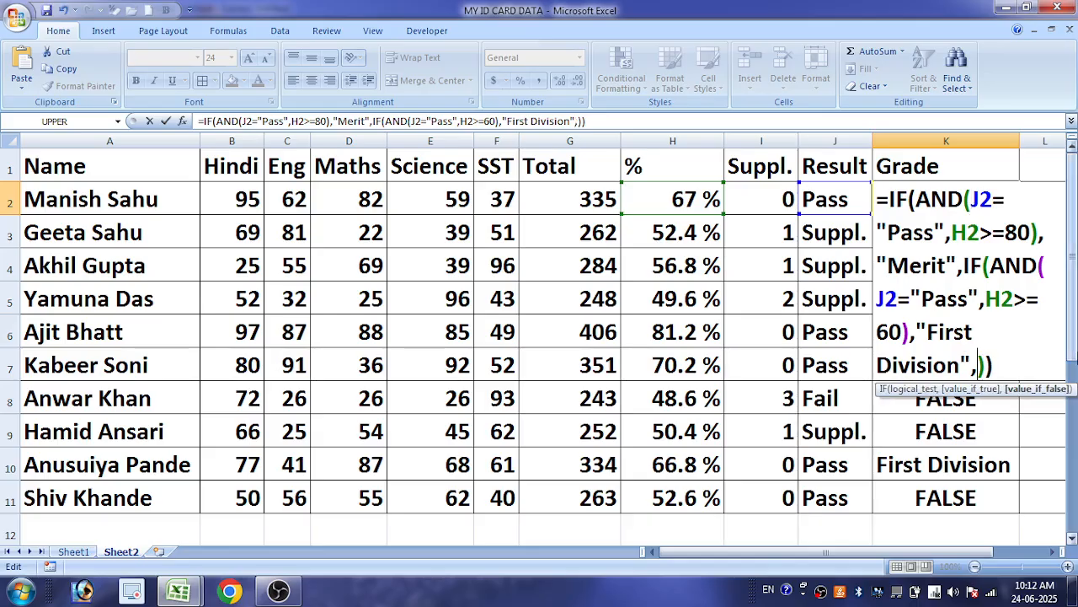
key("ctrl+v")
left_click(1005, 364)
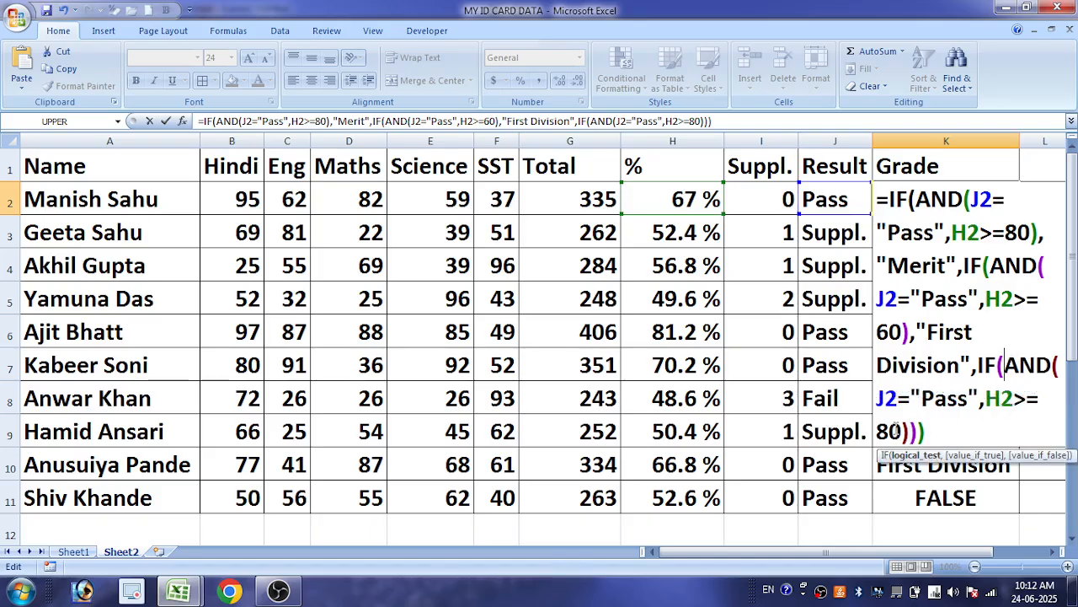
left_click_drag(901, 430, 880, 430)
type("5")
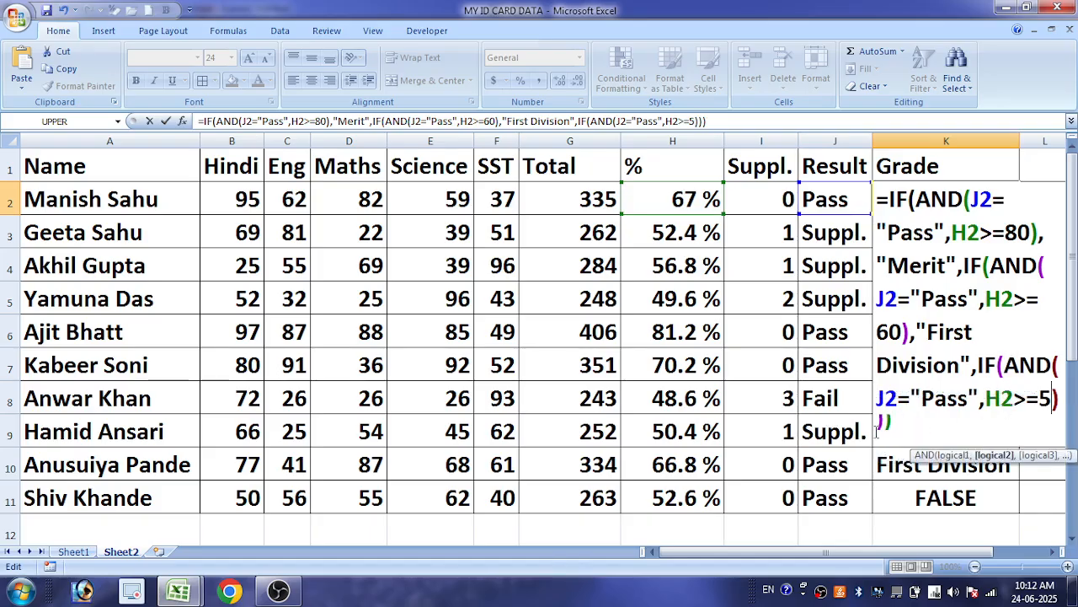
key("BackSpace")
type("45")
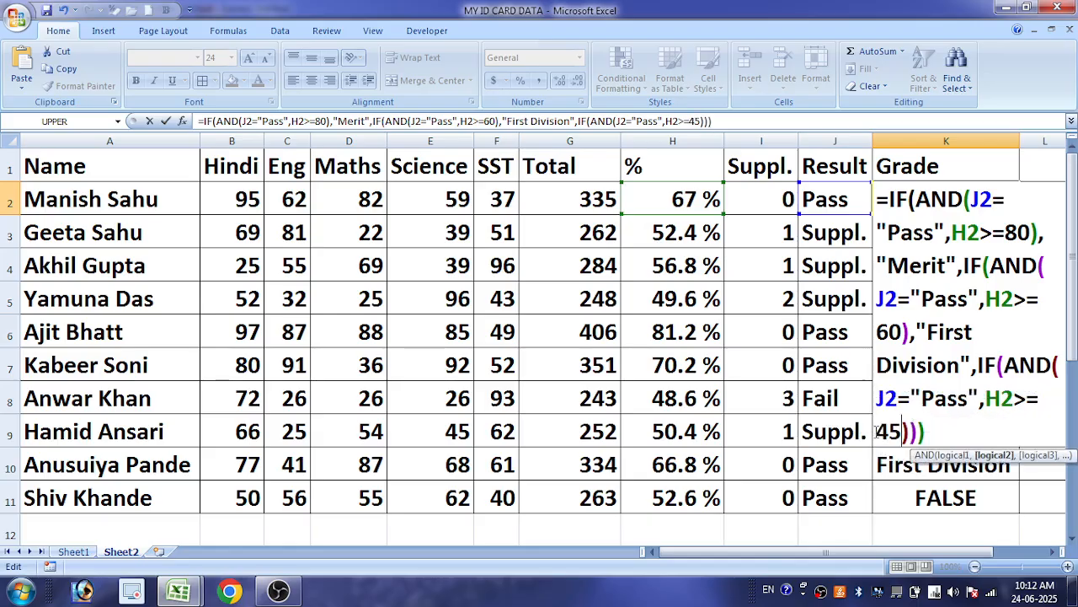
Add "Second Division" for the H2>=45 condition in K2, accept the parenthesis correction, and fill the formula down to K11
key("Right")
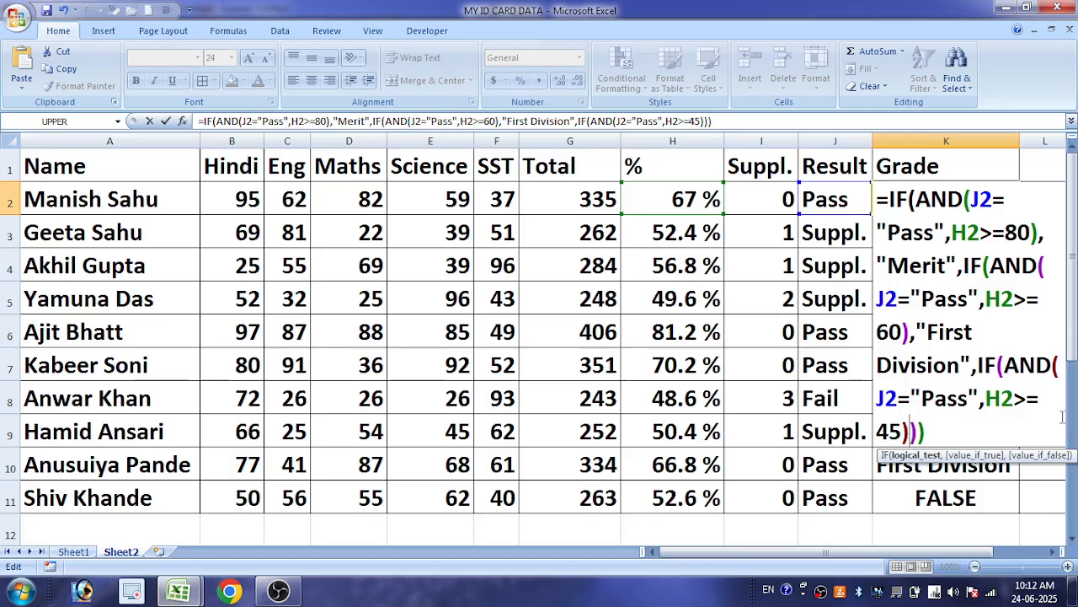
type(",")
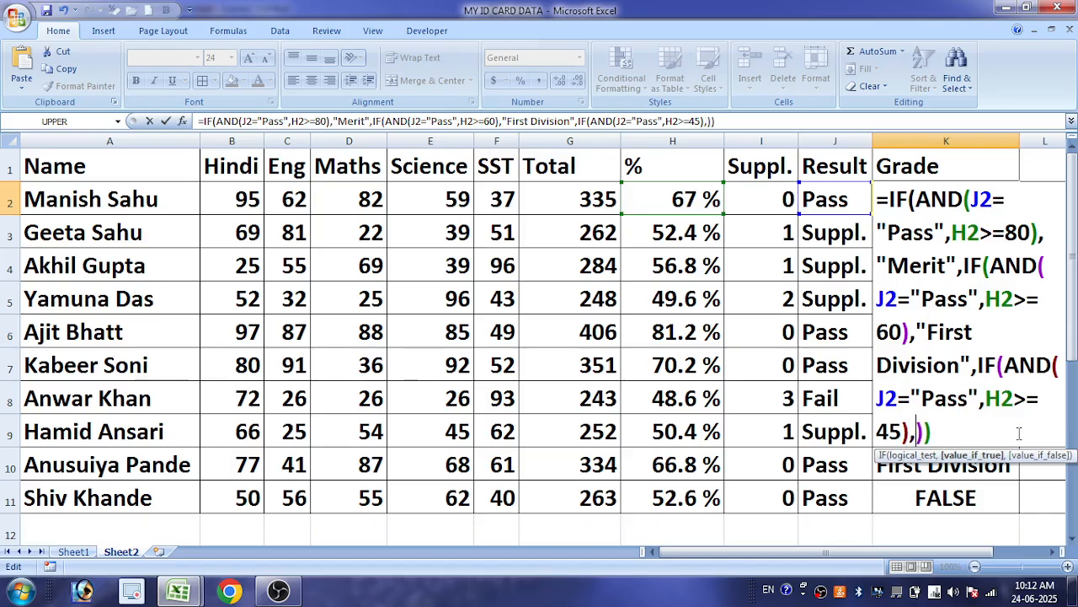
type("\"Secon")
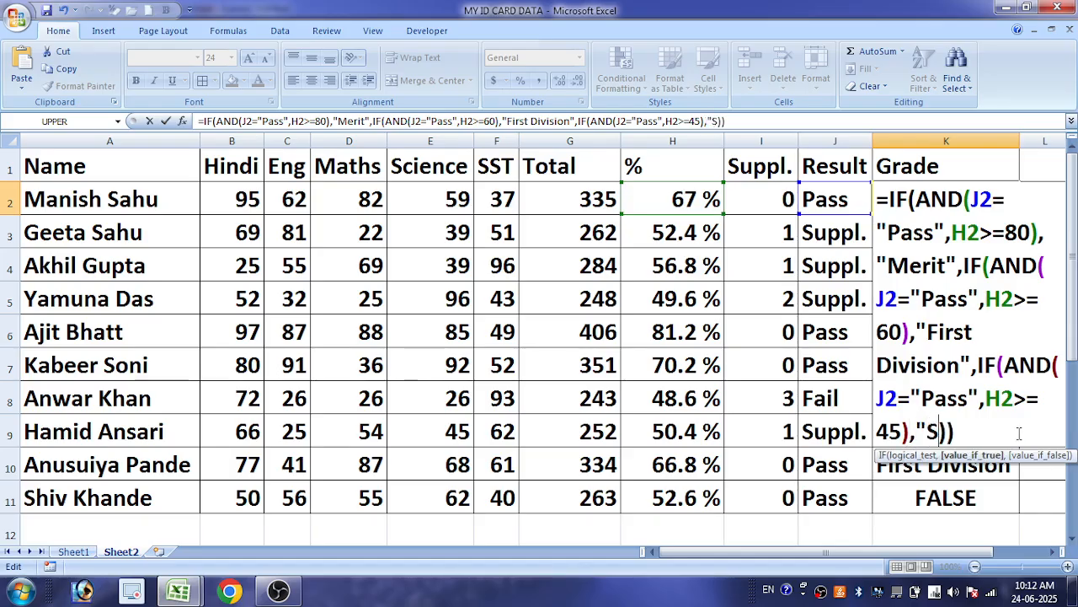
type("d Div")
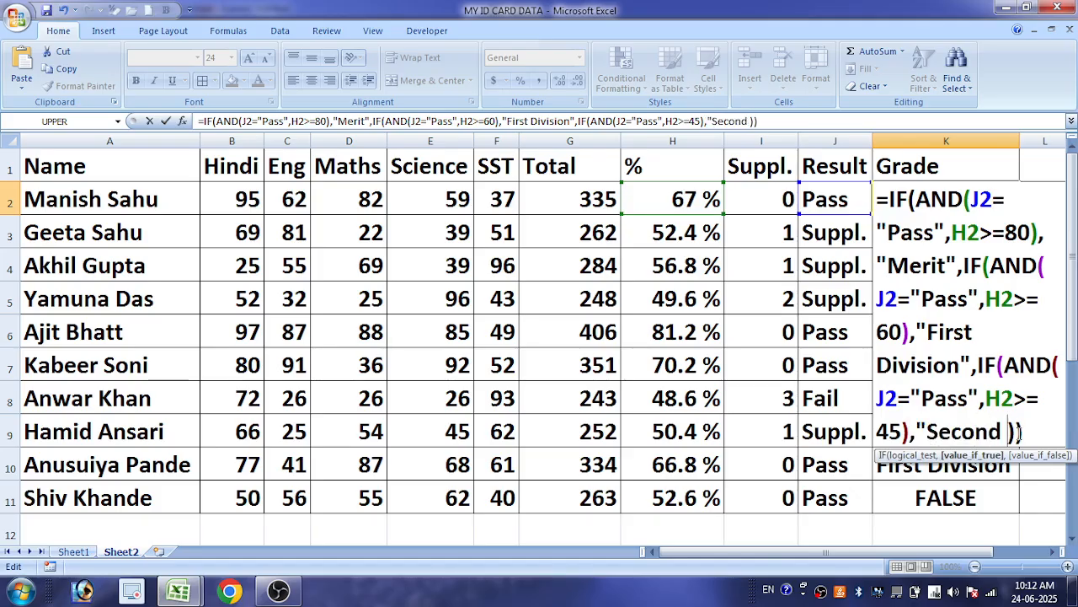
type("ision\"")
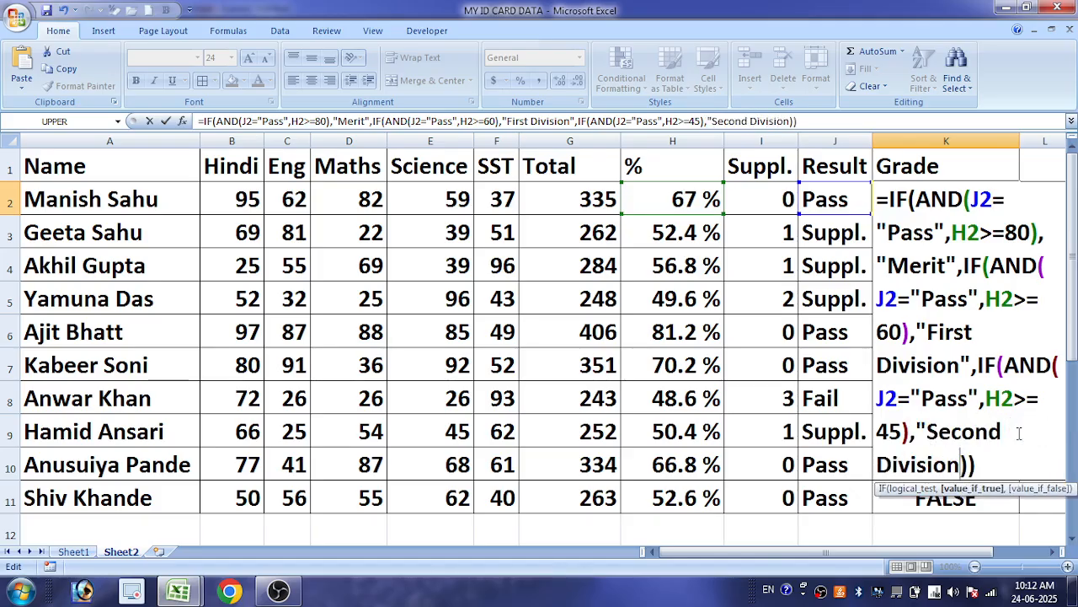
key("Return")
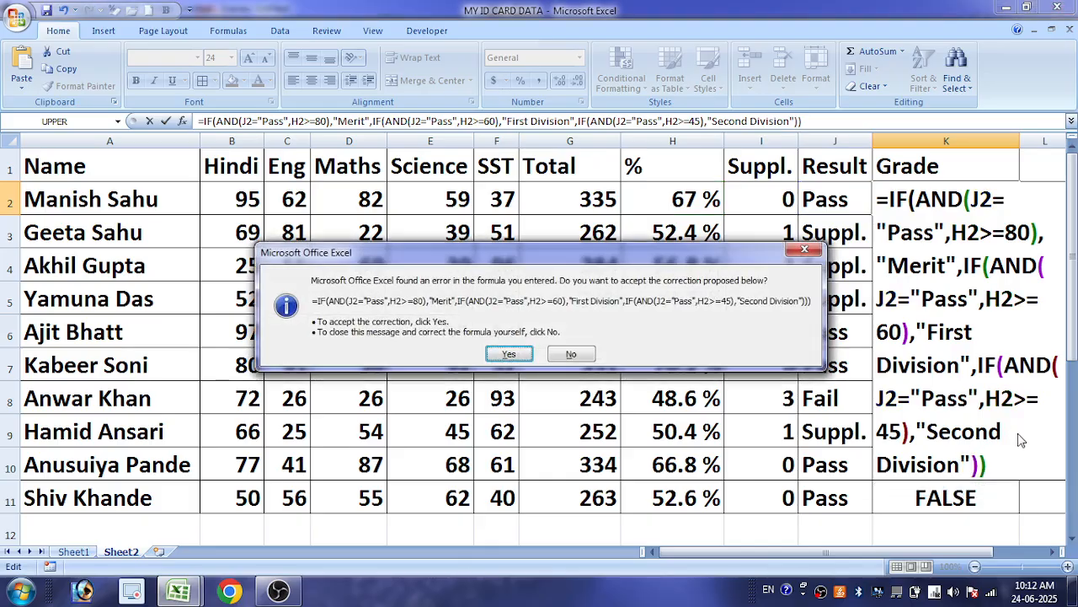
key("Return")
left_click(1003, 207)
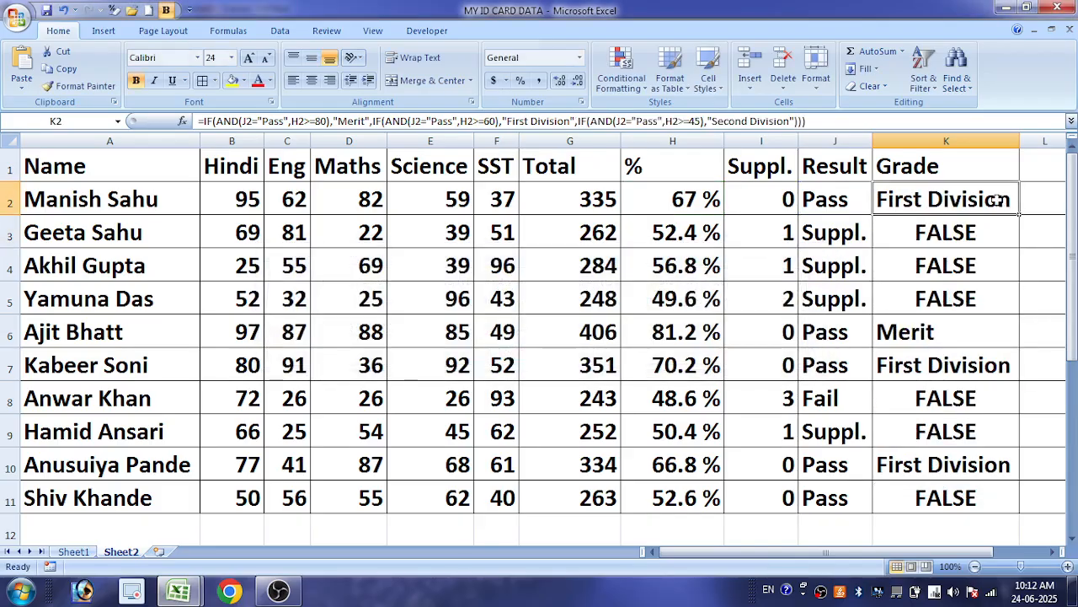
double_click(1021, 216)
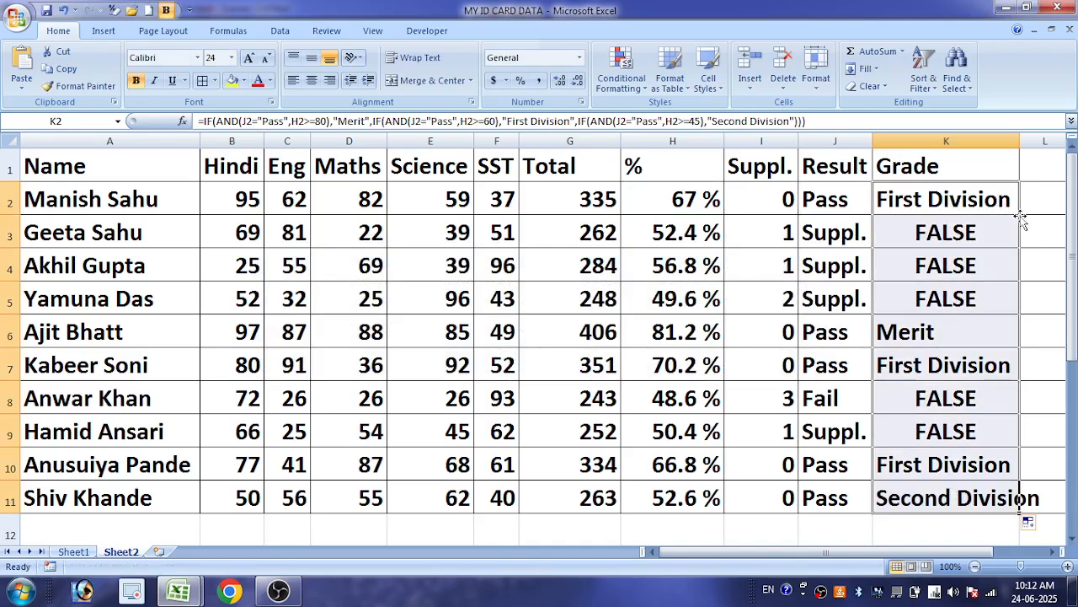
Fit column K's width to its contents and set the row 9 marks to Hindi 35, Eng 33, Maths 35, Science 35 and SST 37
double_click(1020, 141)
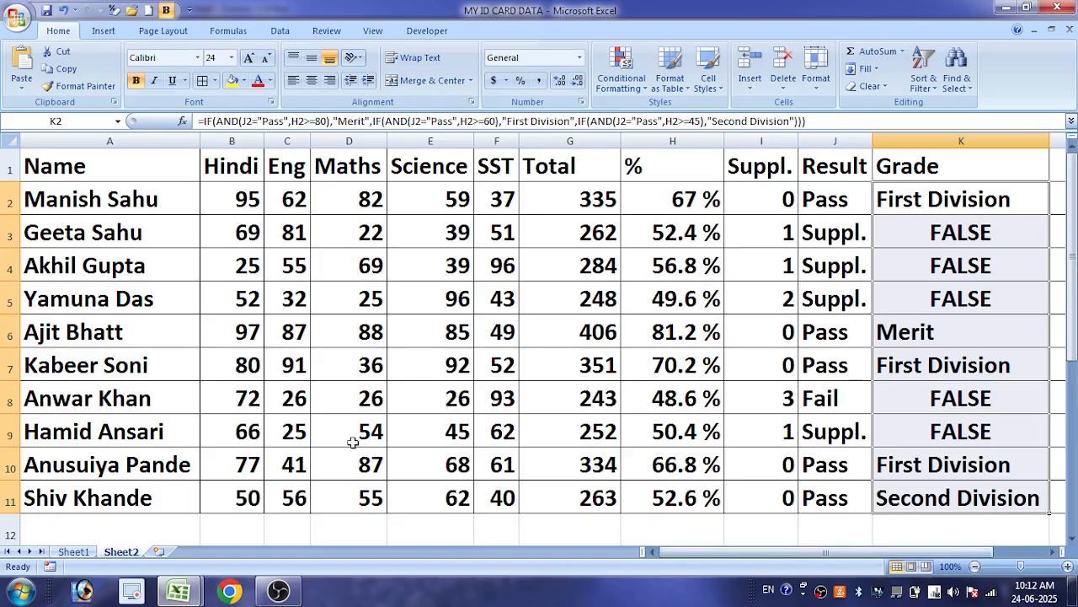
left_click(245, 432)
type("35")
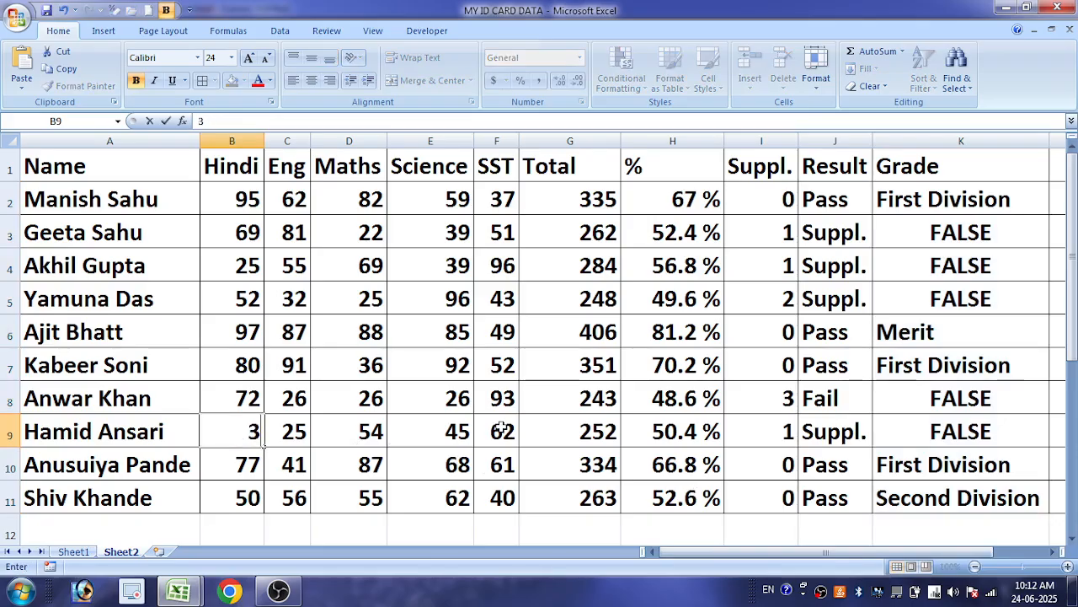
key("Tab")
type("33")
key("Tab")
type("35")
key("Tab")
type("35")
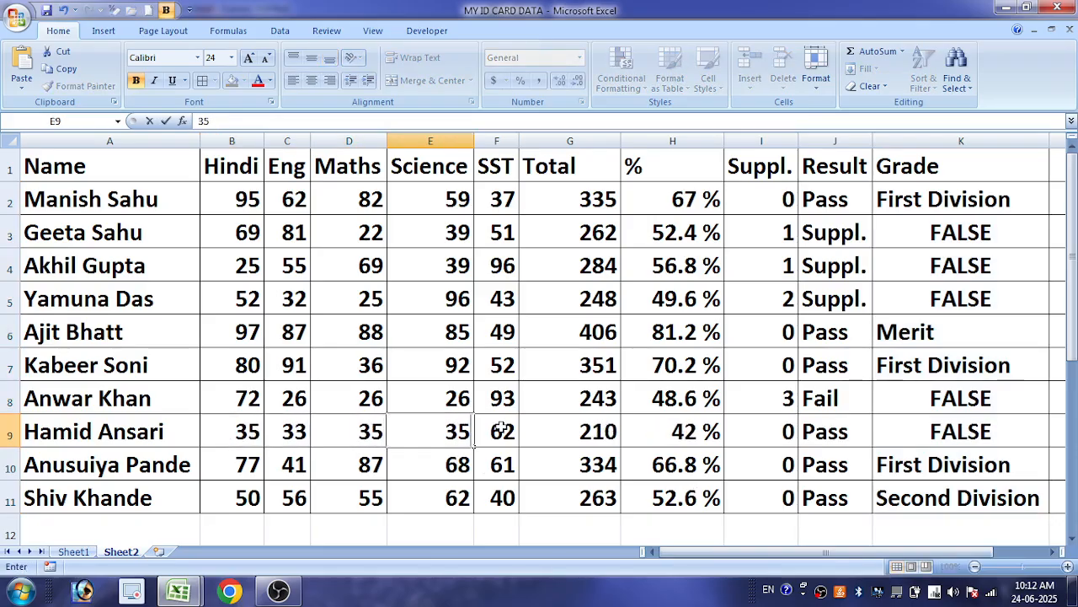
key("Tab")
type("37")
key("Tab")
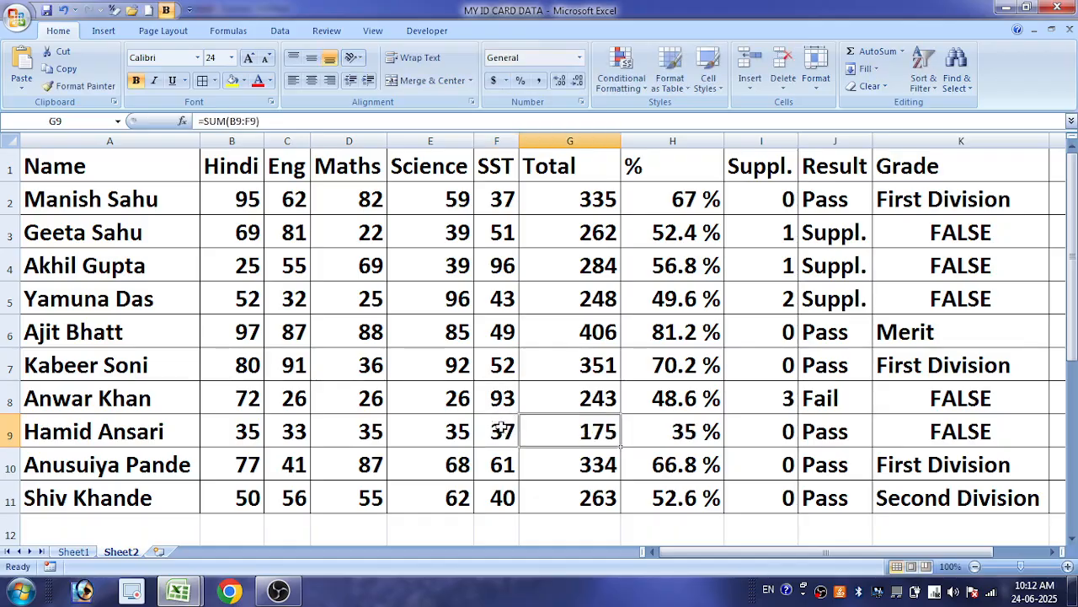
key("Tab")
key("Tab")
key("Tab")
key("Tab")
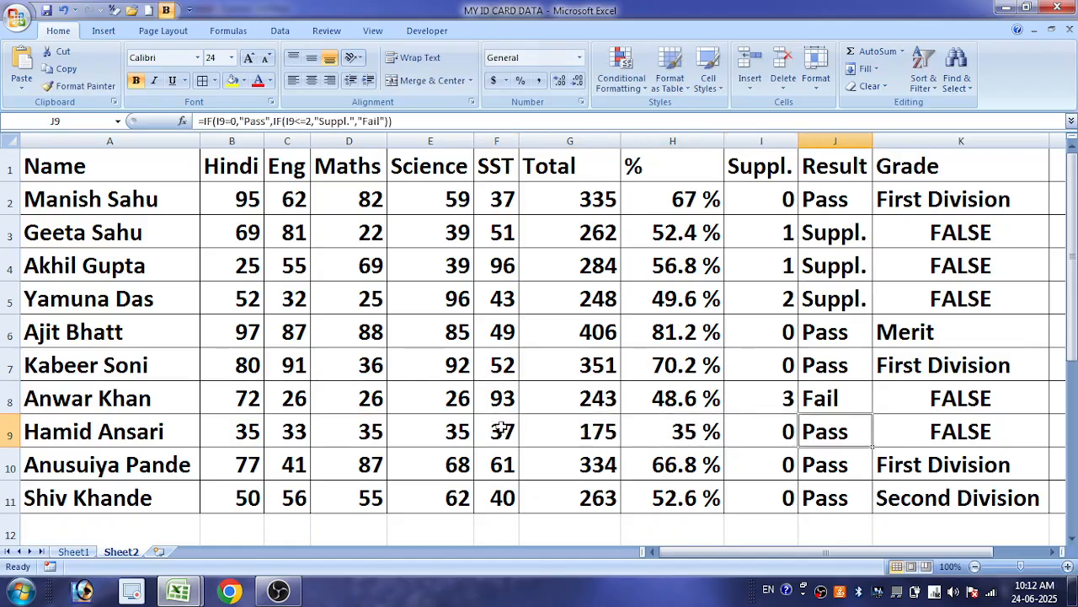
double_click(926, 207)
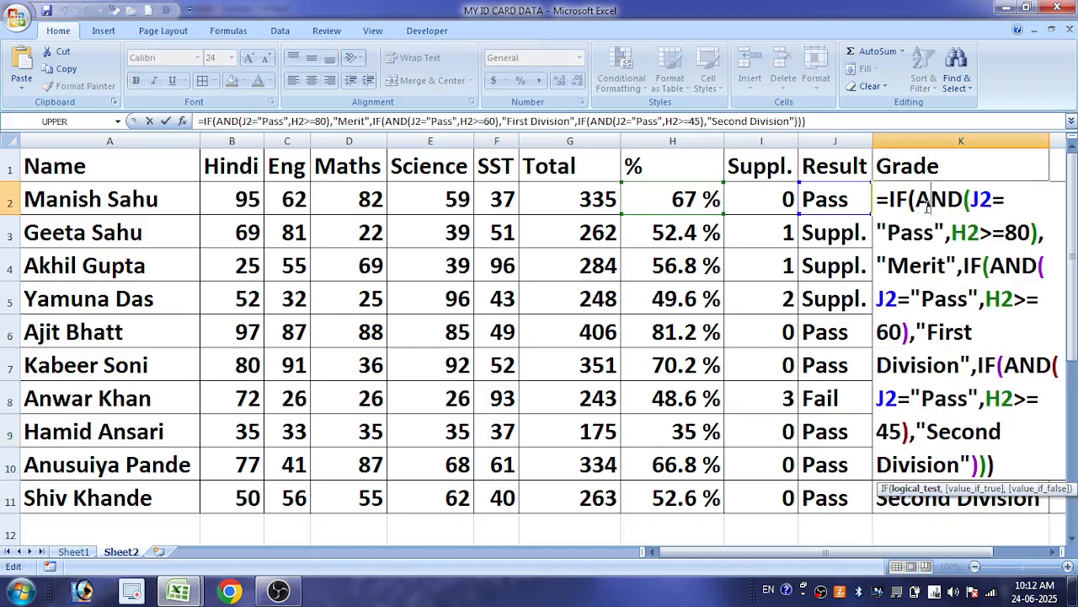
left_click(986, 463)
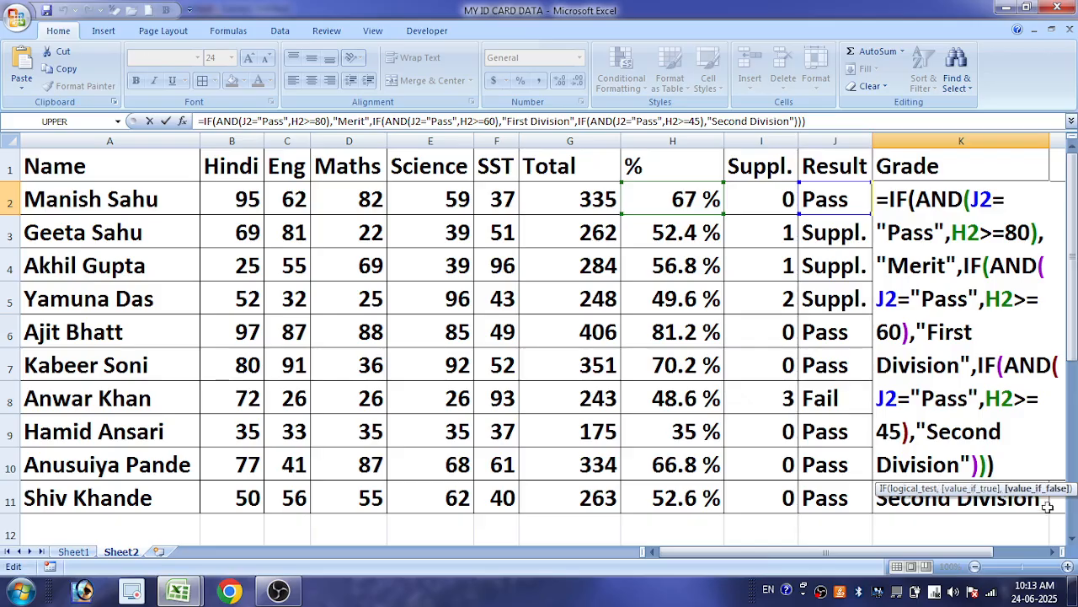
left_click(1045, 506)
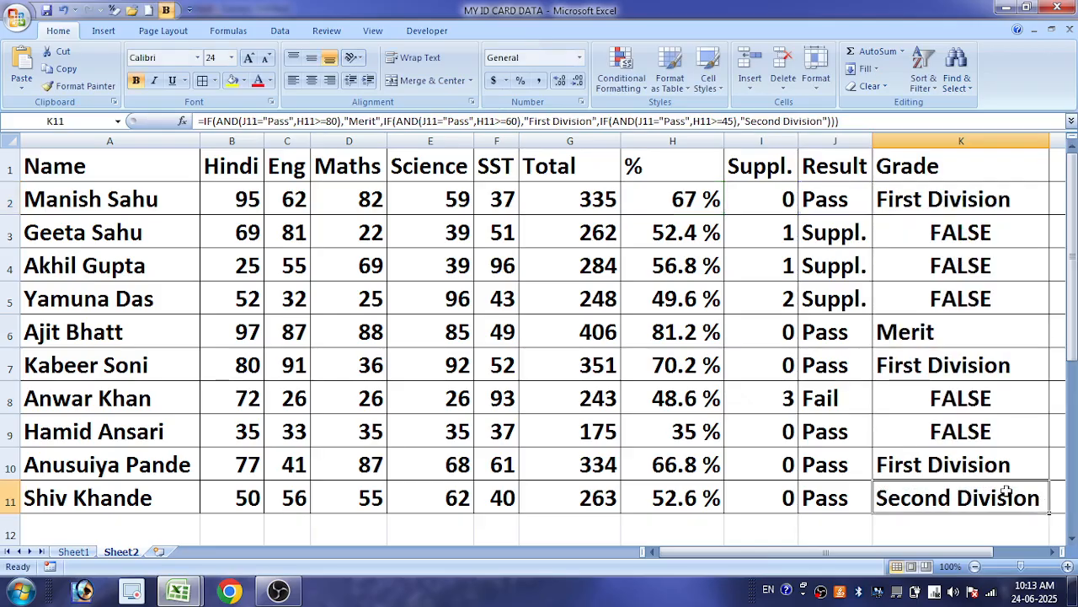
double_click(1007, 492)
Paste the copied IF(AND condition after "Second Division" in K2's grade formula and set its threshold to 33
left_click(937, 203)
double_click(937, 202)
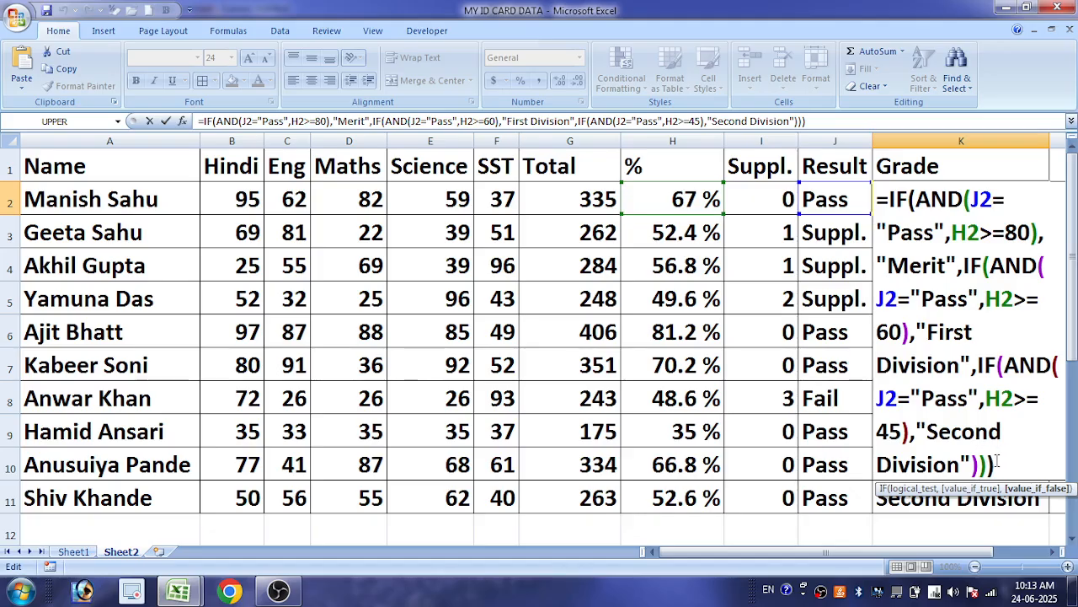
left_click(979, 463)
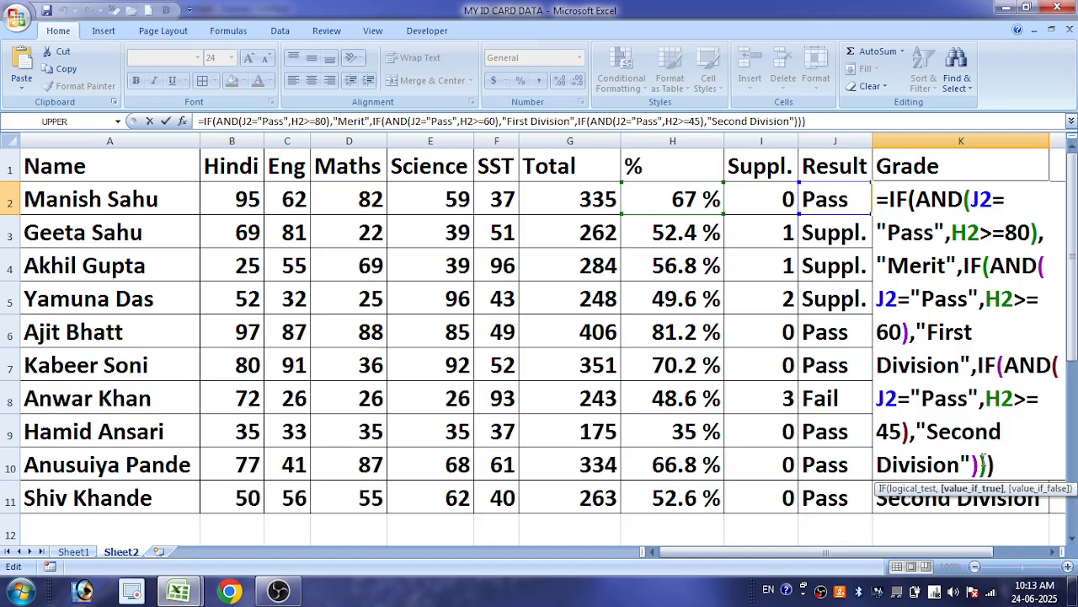
type(",")
type("IF(AND(J2=\"Pass\",H2>=80)")
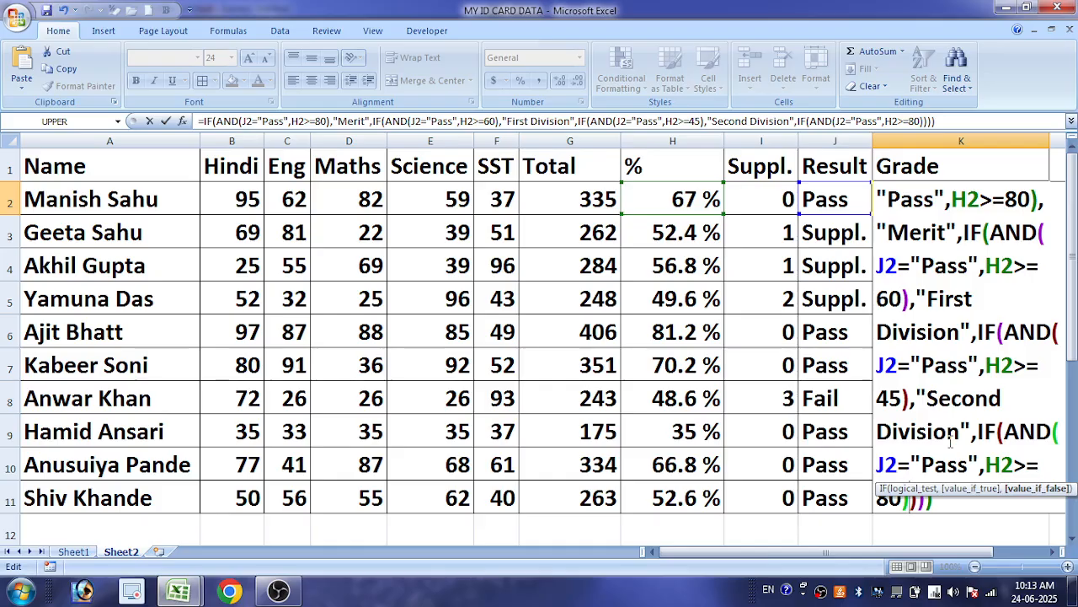
left_click(900, 498)
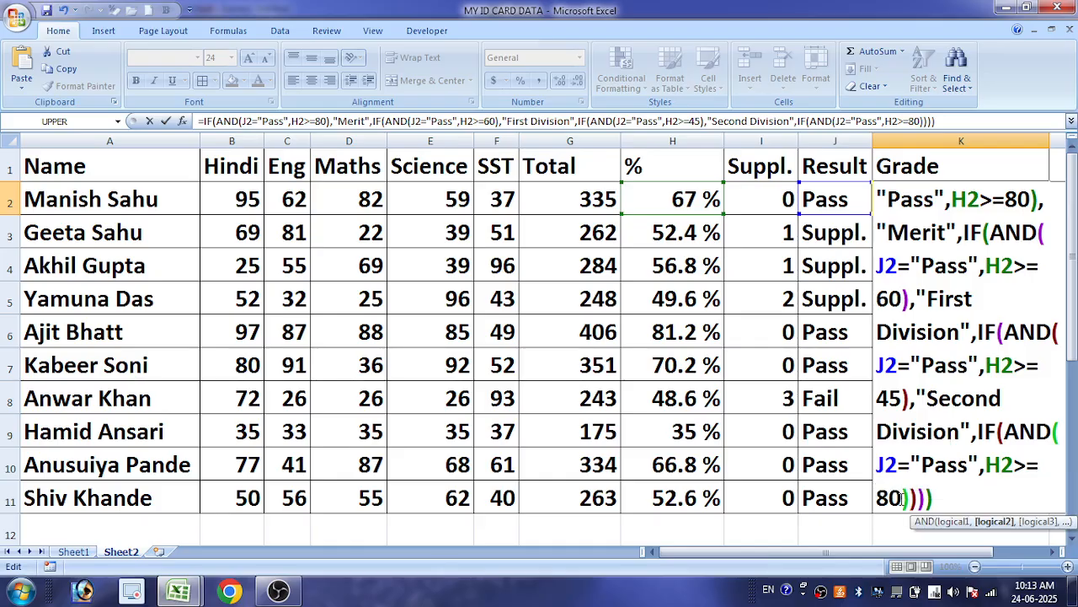
left_click_drag(902, 498, 877, 498)
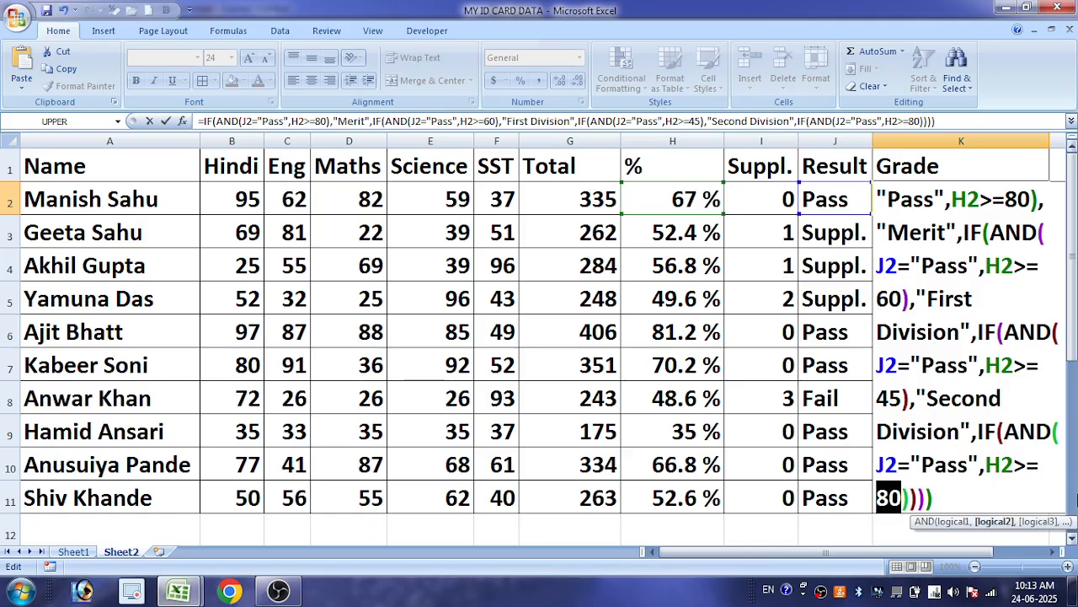
type("33")
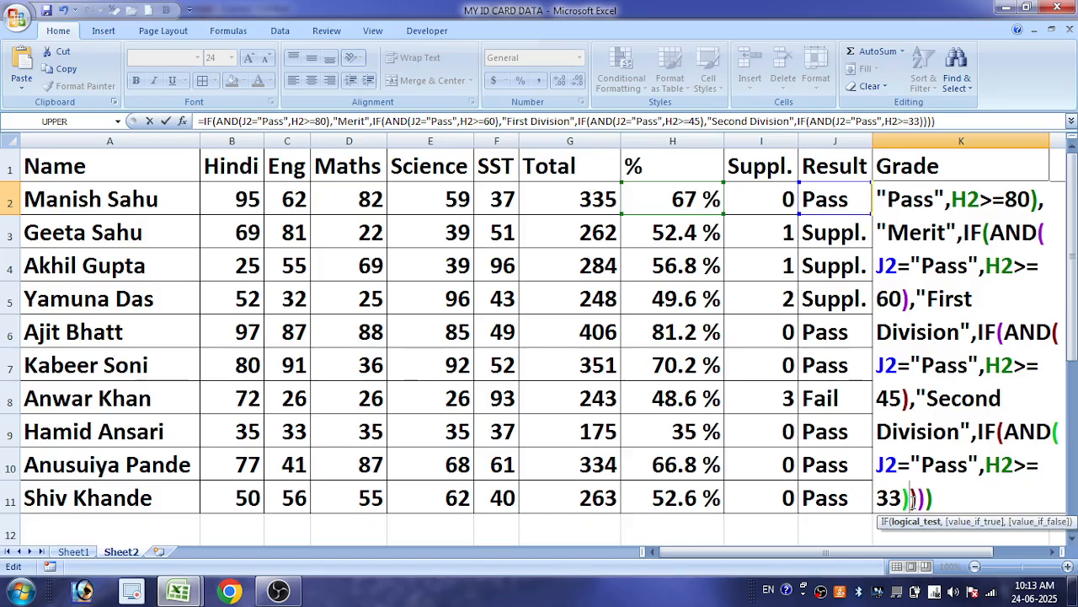
Add "Third Division" for the H2>=33 condition in K2, accept the parenthesis correction, and fill the formula down to K11
type("),\"")
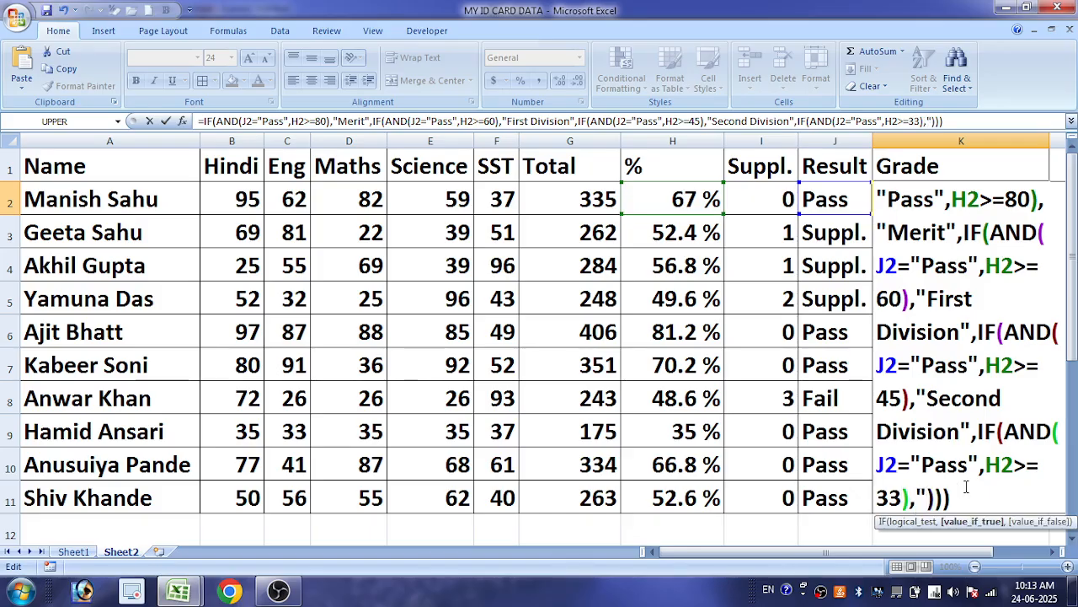
type("Third Di")
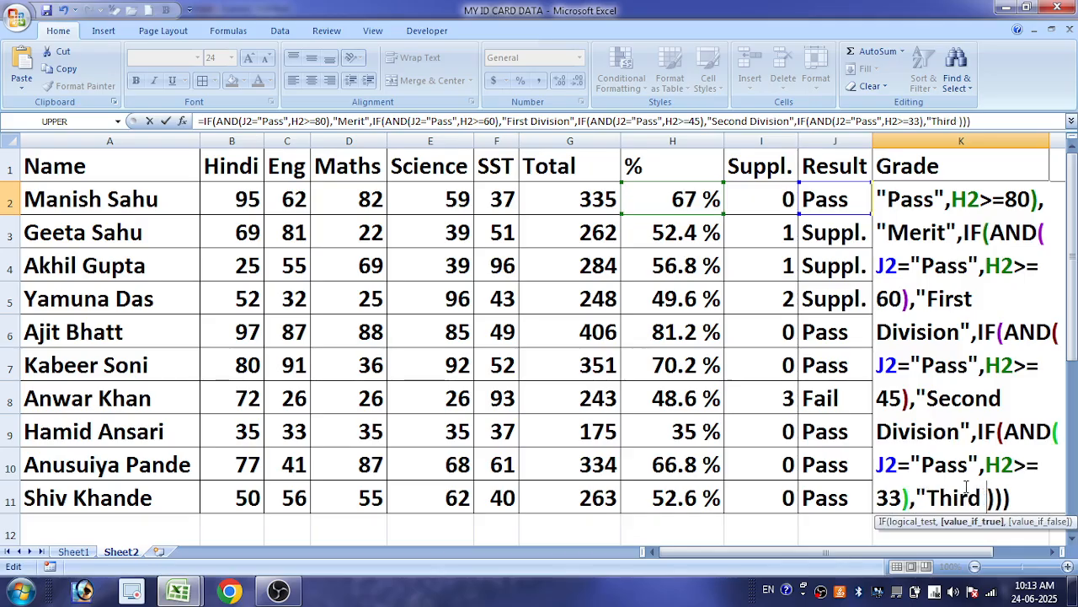
type("vision")
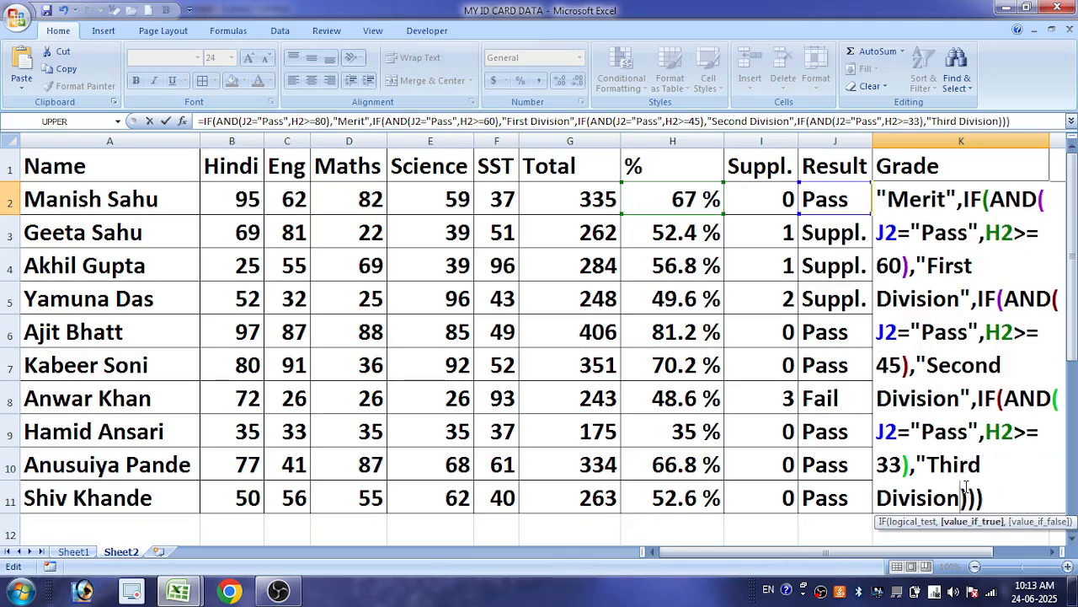
type("\"")
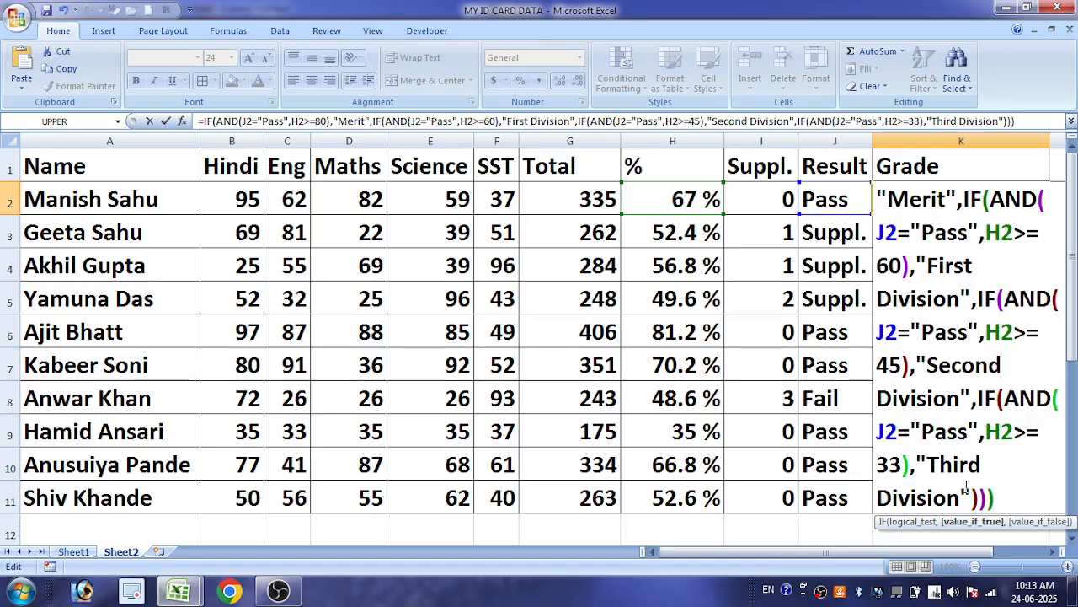
key("Return")
key("Return")
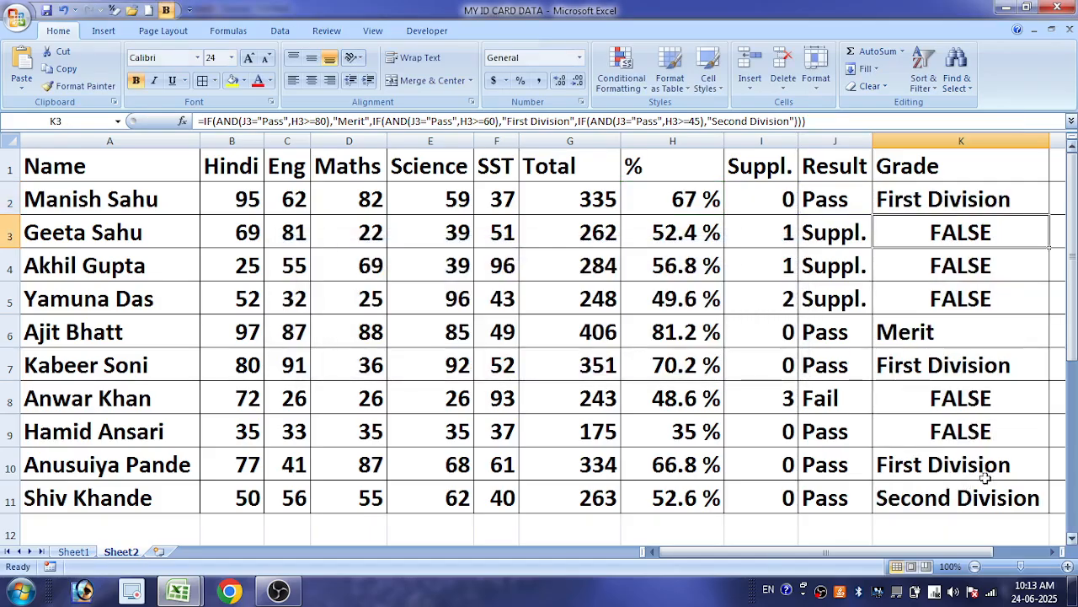
left_click(1016, 210)
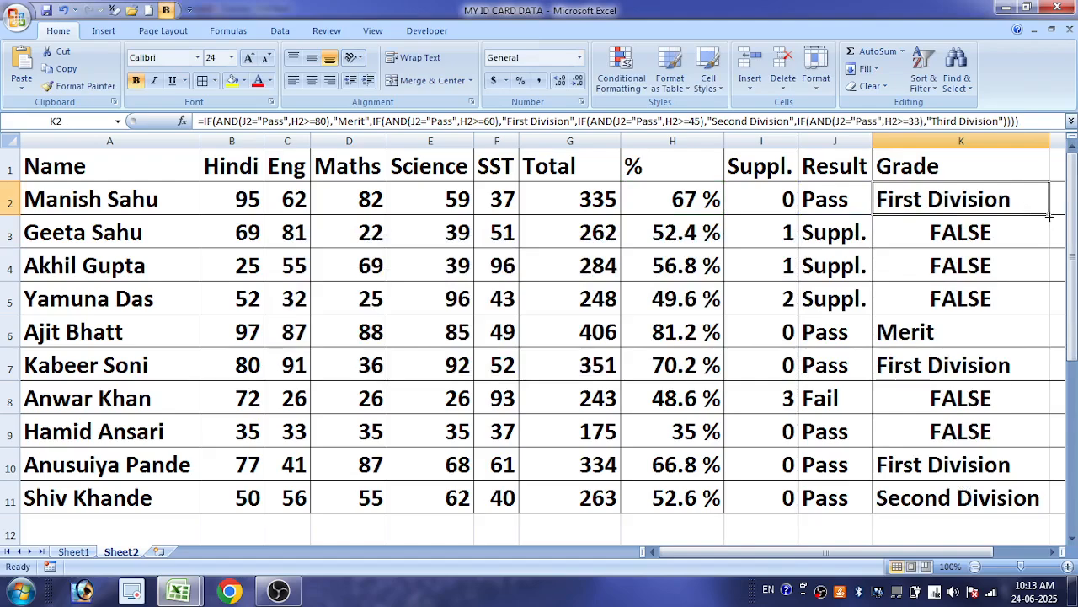
double_click(1050, 214)
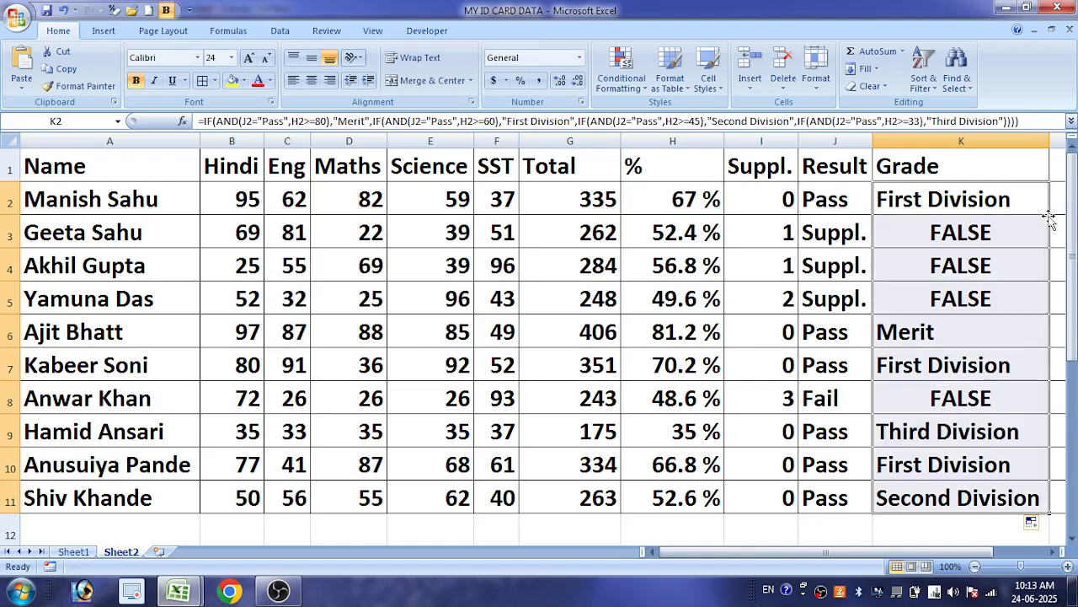
Review the grades and their formulas in K2, K6, K9, K11 and K3
left_click(937, 206)
left_click(923, 327)
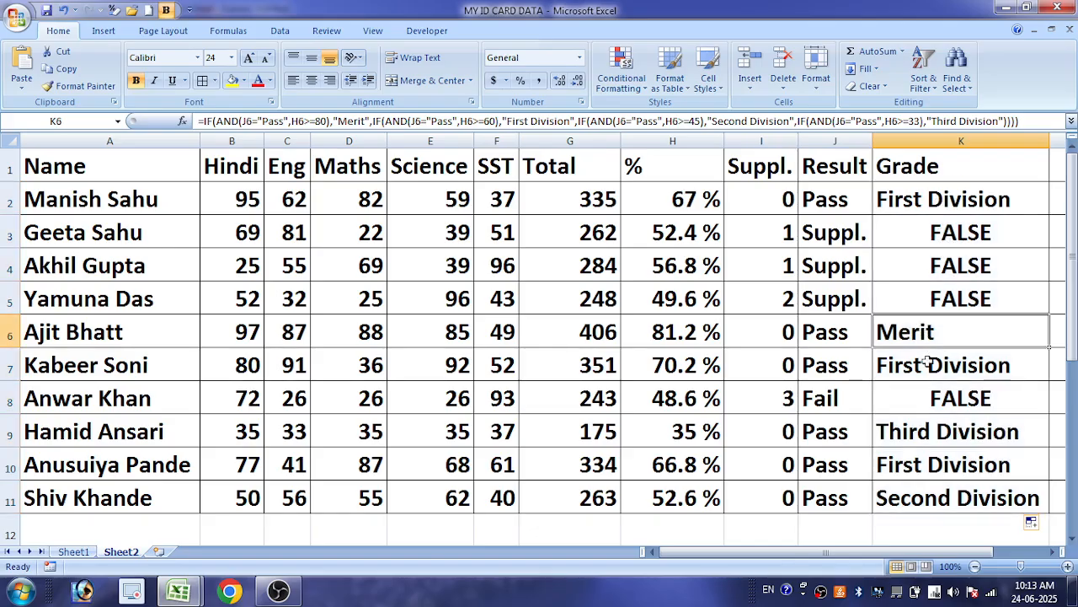
left_click(930, 438)
left_click(940, 499)
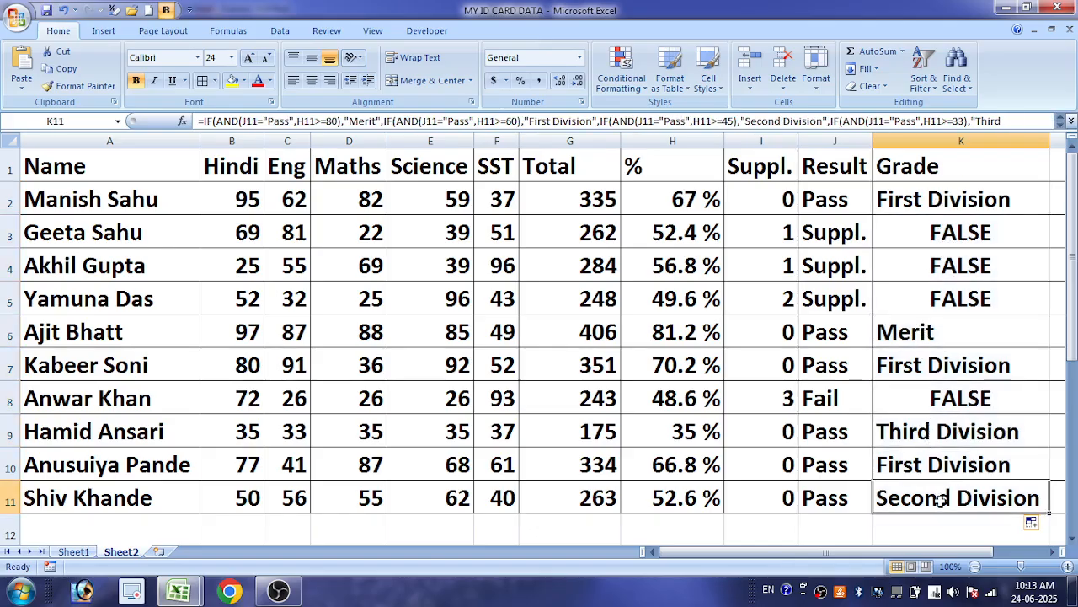
left_click(953, 233)
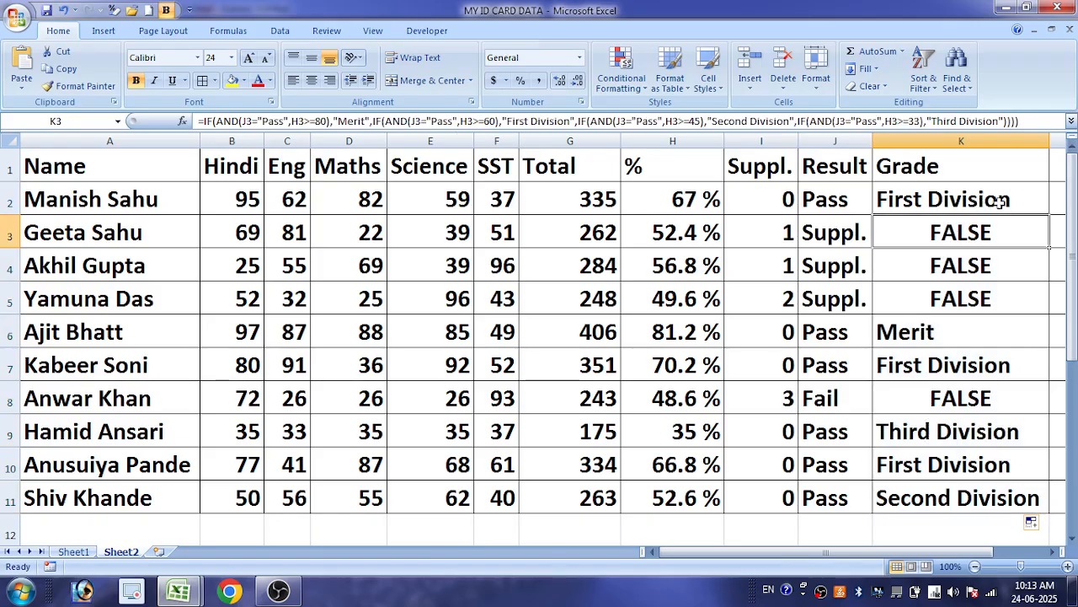
Try to add "Suppl." before the last closing parenthesis of K2's grade formula, and delete that text again
double_click(995, 200)
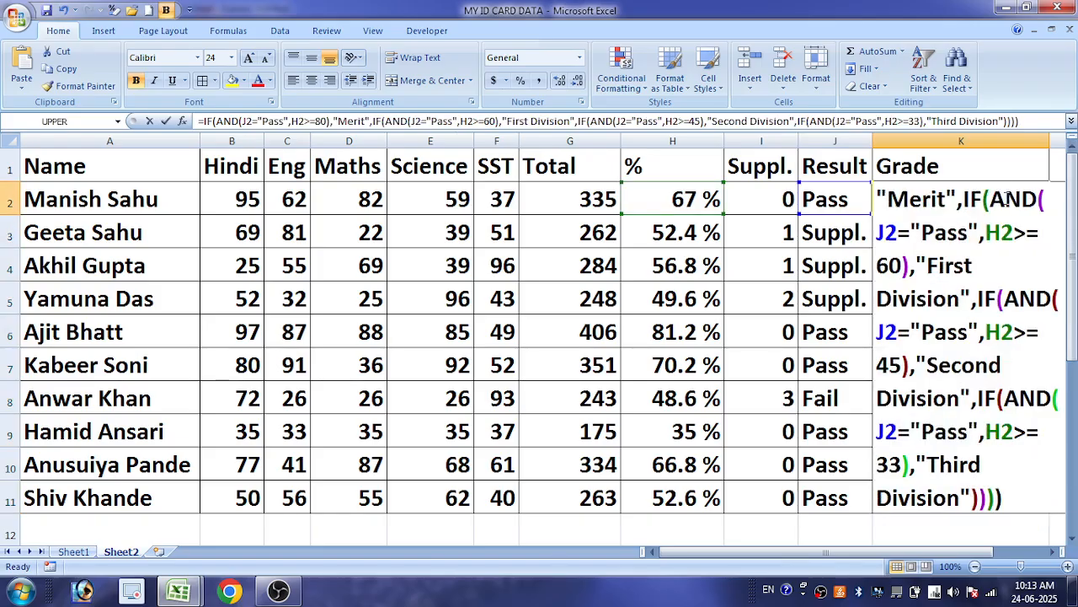
left_click(982, 503)
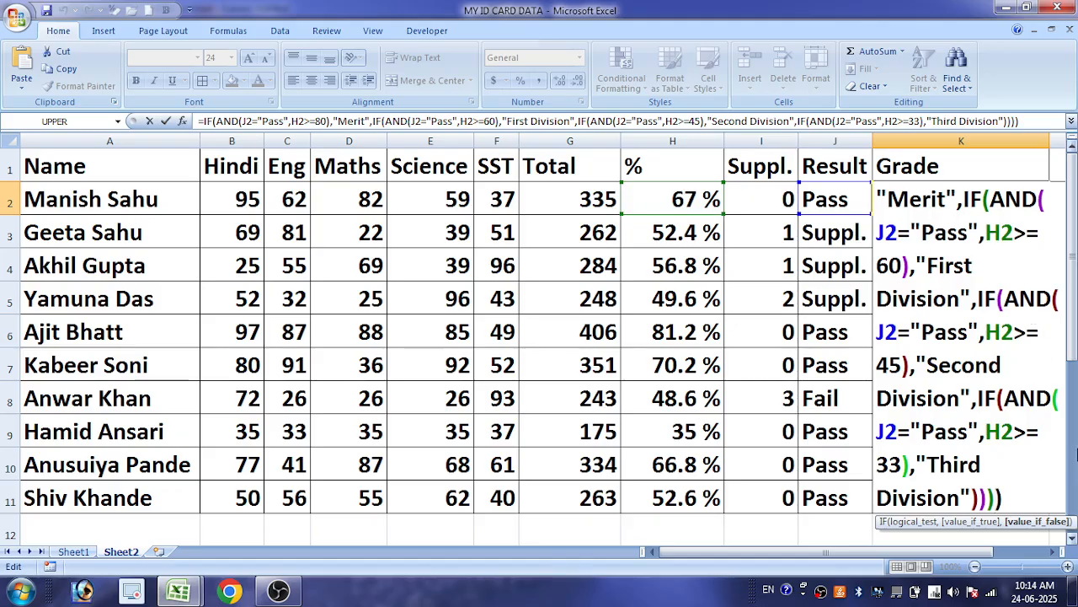
type(",\"Sup")
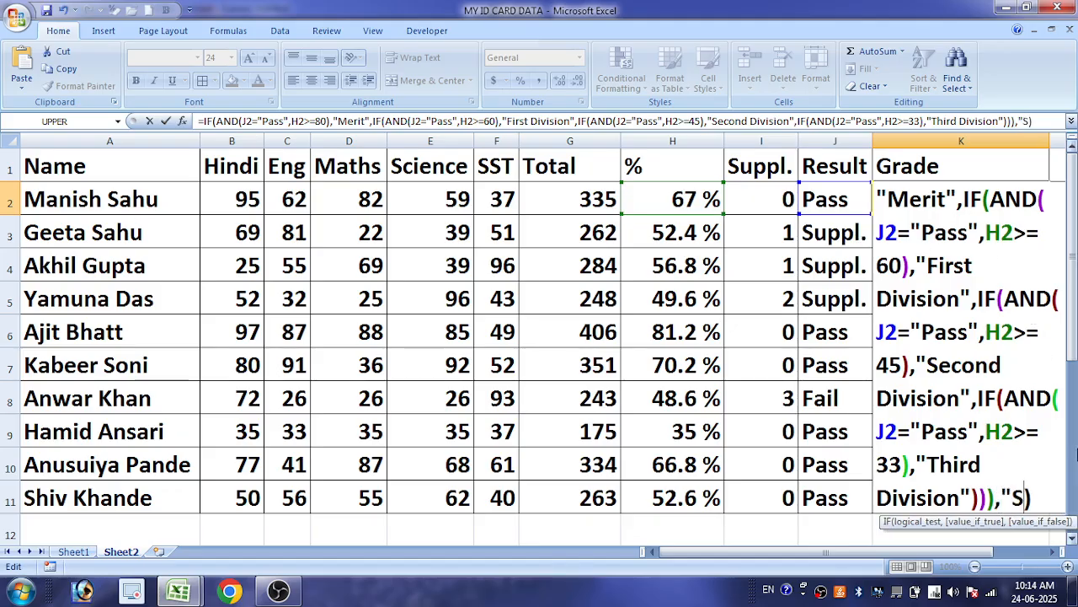
type("pl")
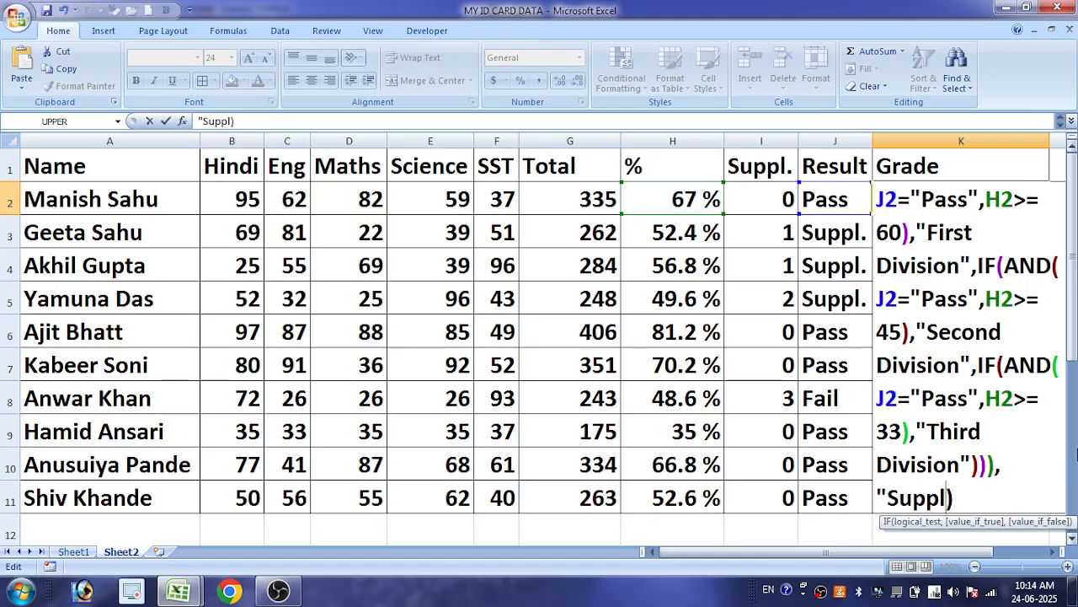
type(".\"")
key("Return")
key("Return")
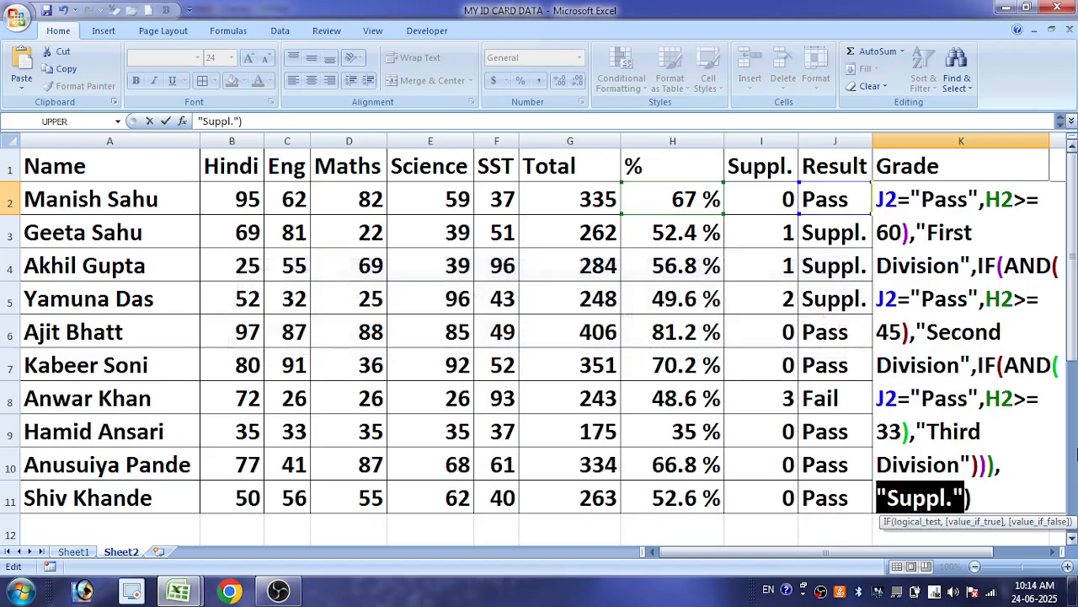
key("BackSpace")
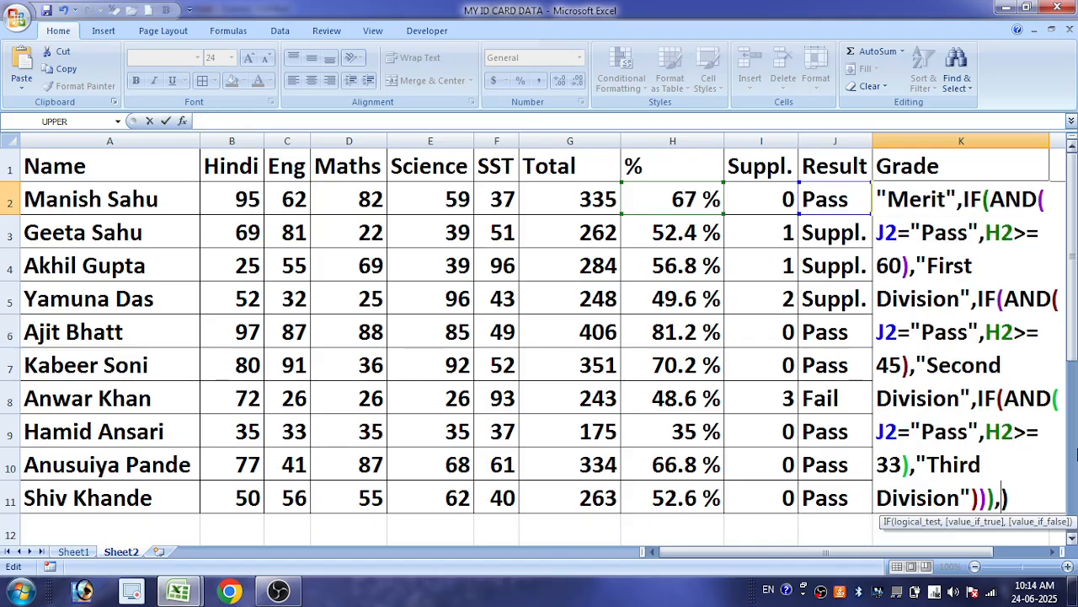
Try to add "Suppl." as the value-if-false after "Third Division" in K2's grade formula
left_click(973, 498)
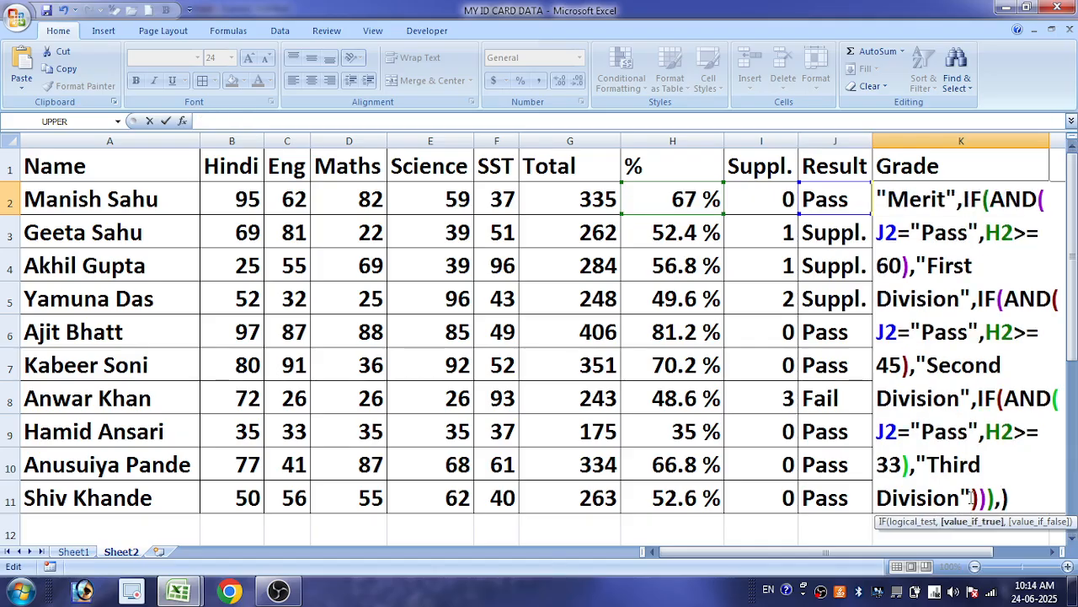
key("Right")
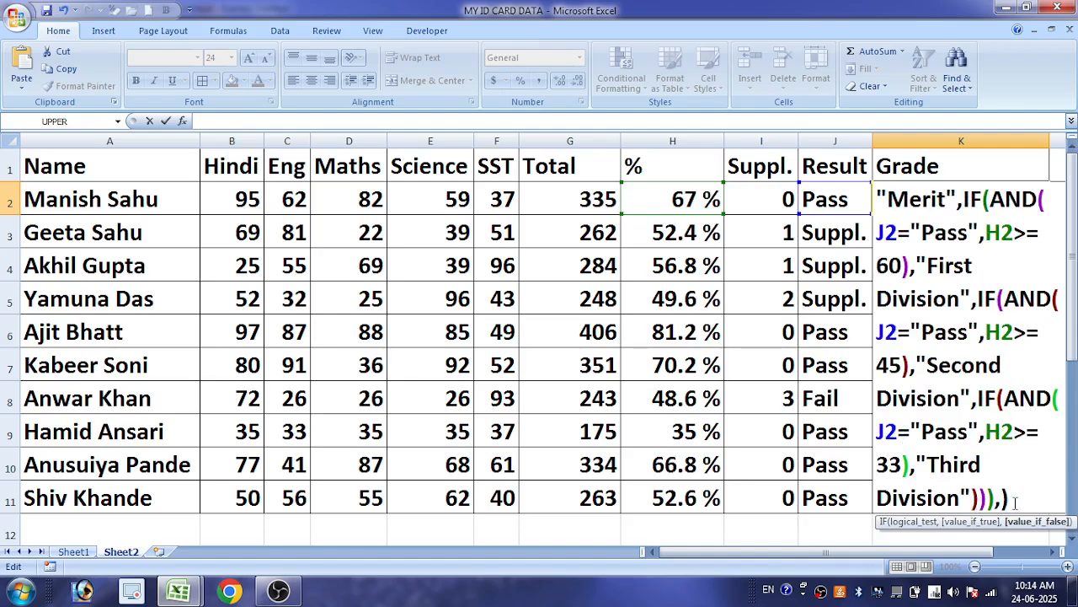
type(",\"Suppl.\"")
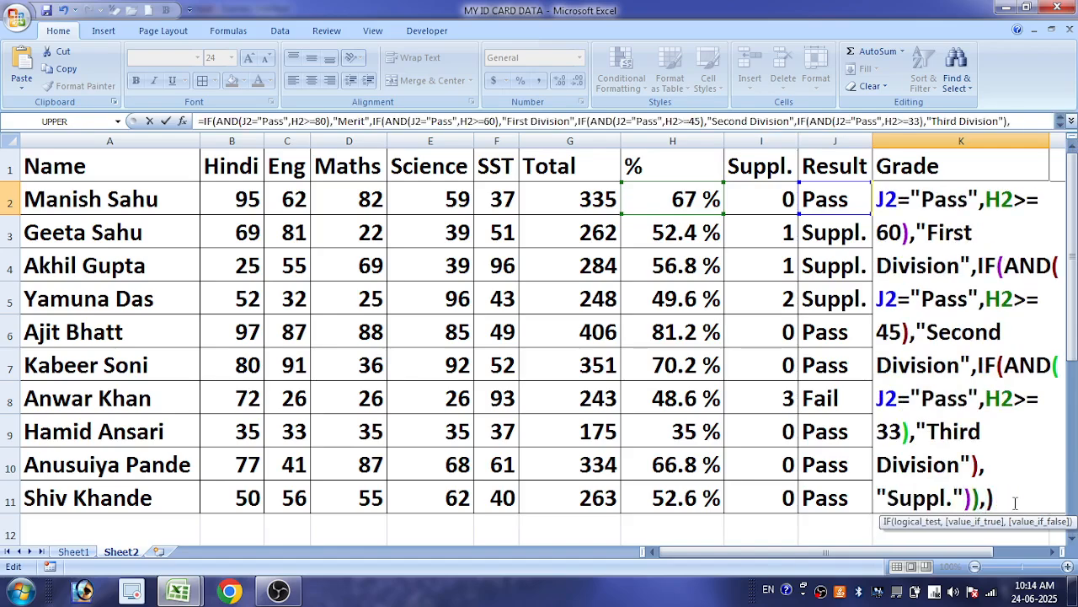
key("Return")
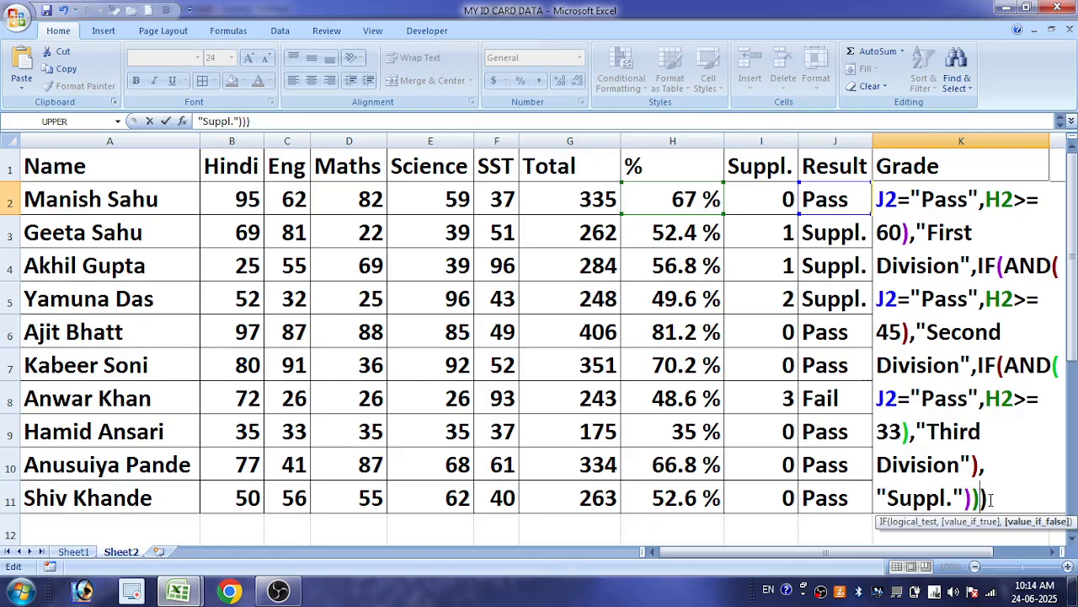
key("Return")
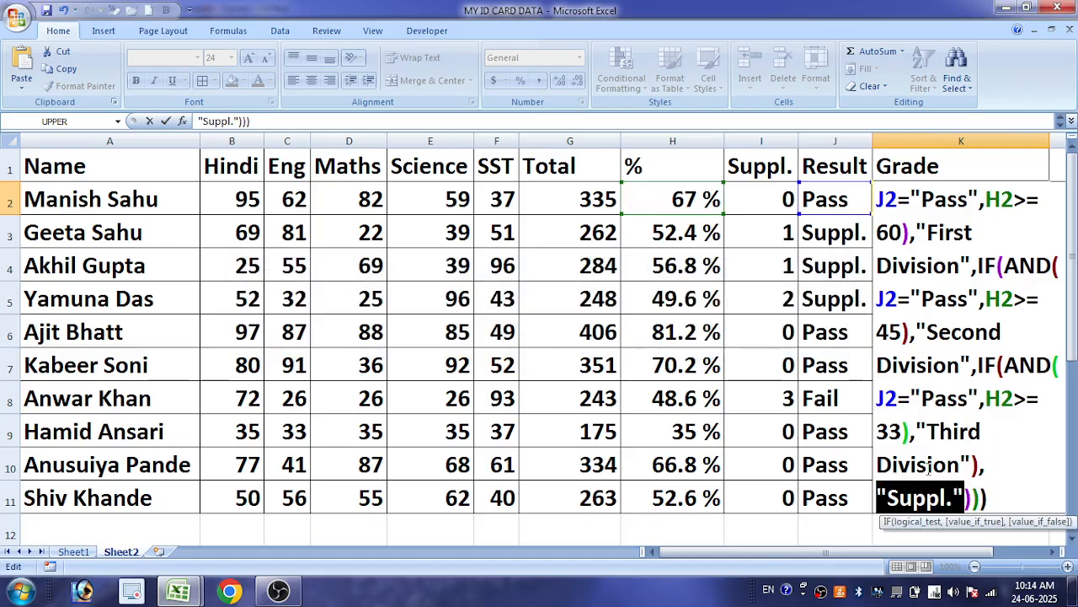
Delete the "Suppl." argument and its comma from K2's grade formula and commit the formula
left_click(958, 501)
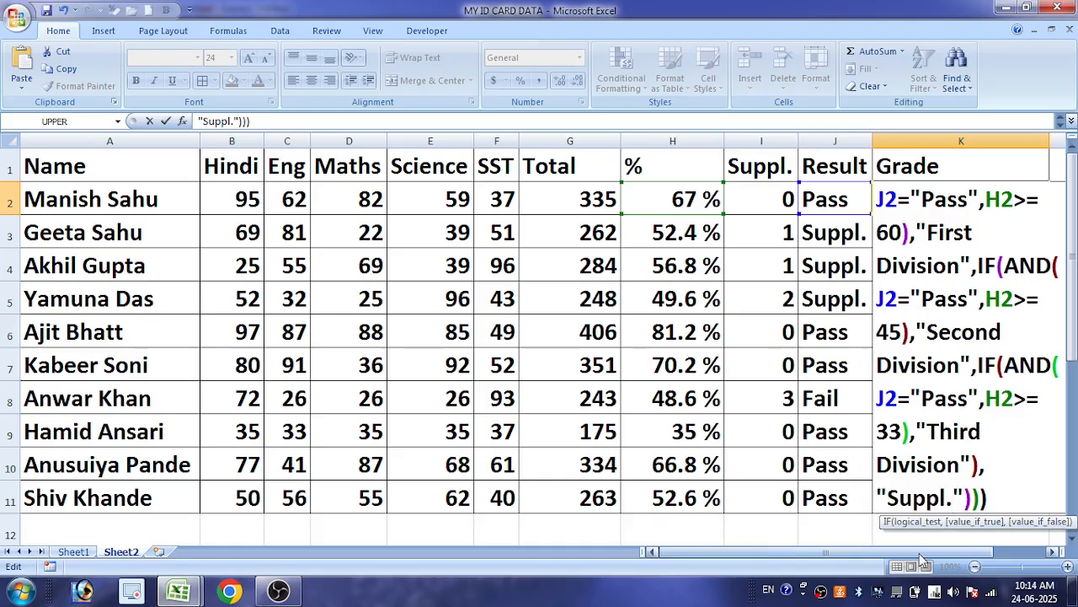
left_click_drag(859, 551, 858, 552)
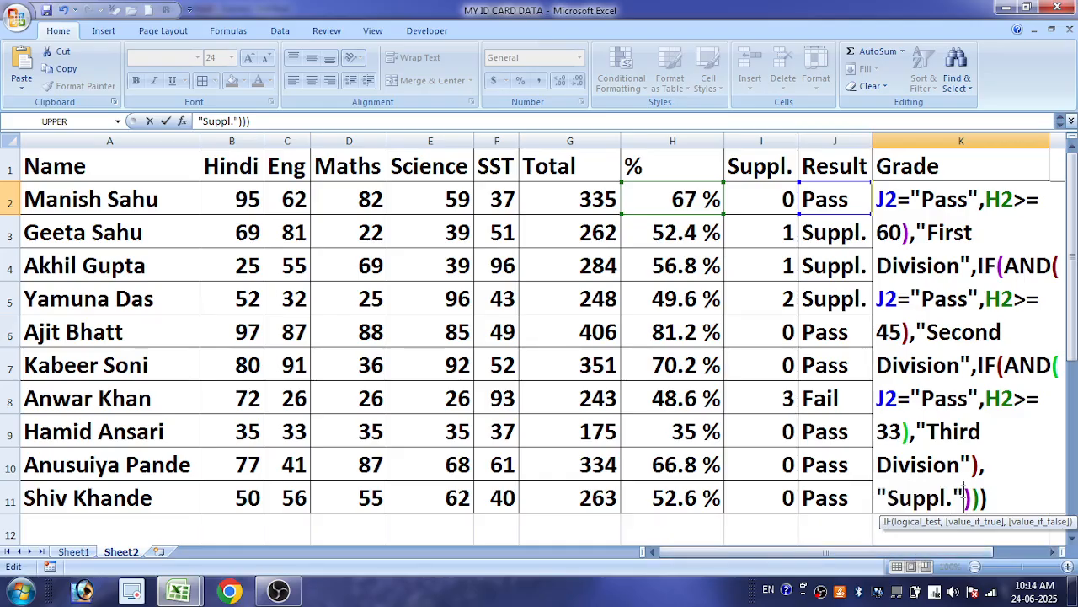
key("BackSpace")
key("BackSpace")
key("BackSpace")
key("BackSpace")
key("BackSpace")
key("BackSpace")
key("BackSpace")
key("BackSpace")
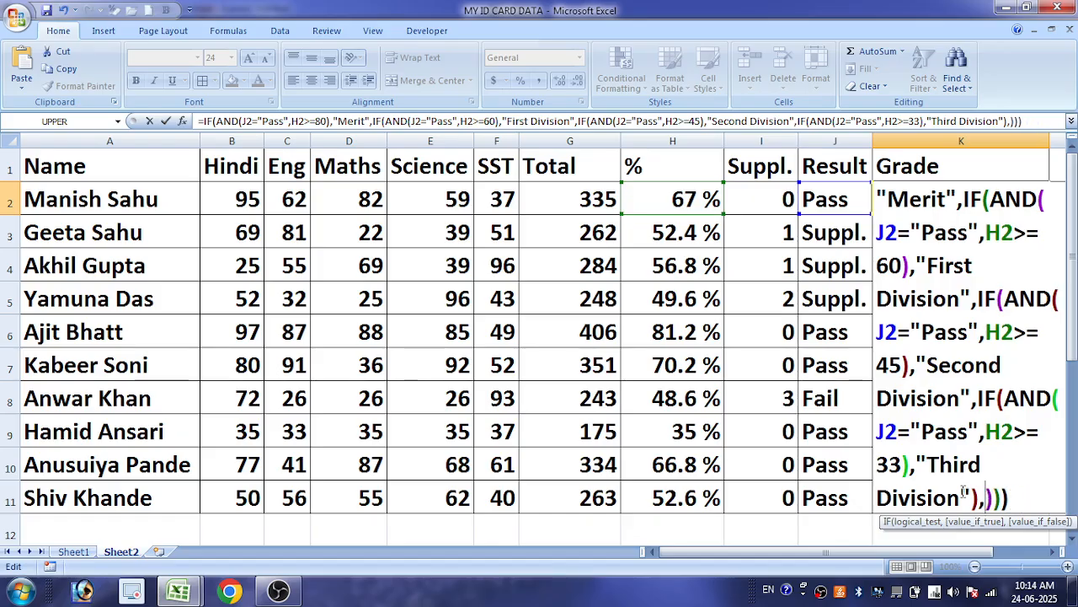
key("BackSpace")
key("Return")
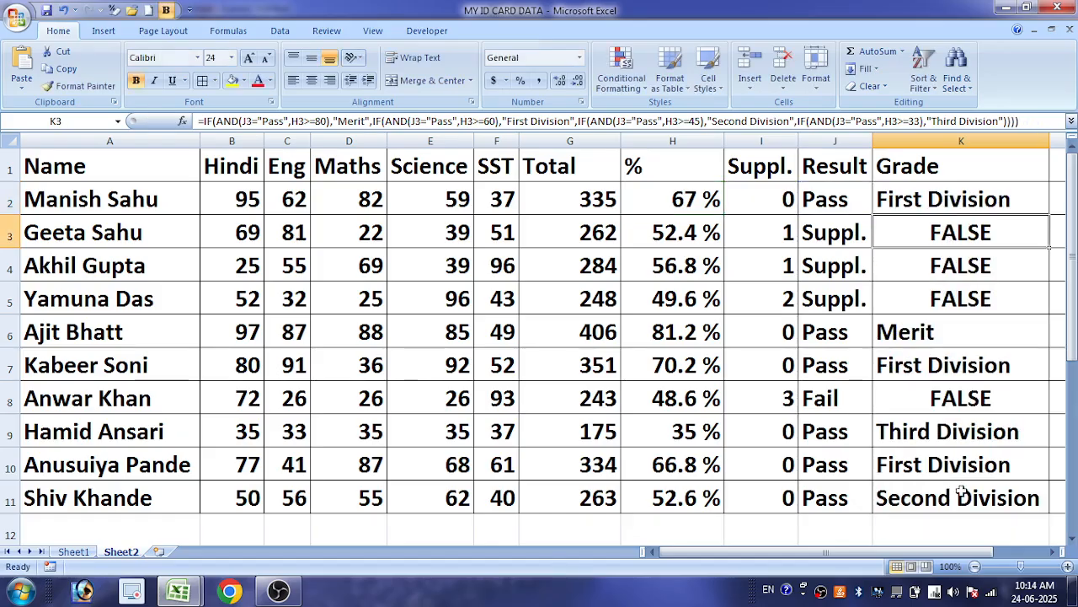
Check K2's nested grade formula and fill it down to K11
left_click(960, 198)
double_click(960, 199)
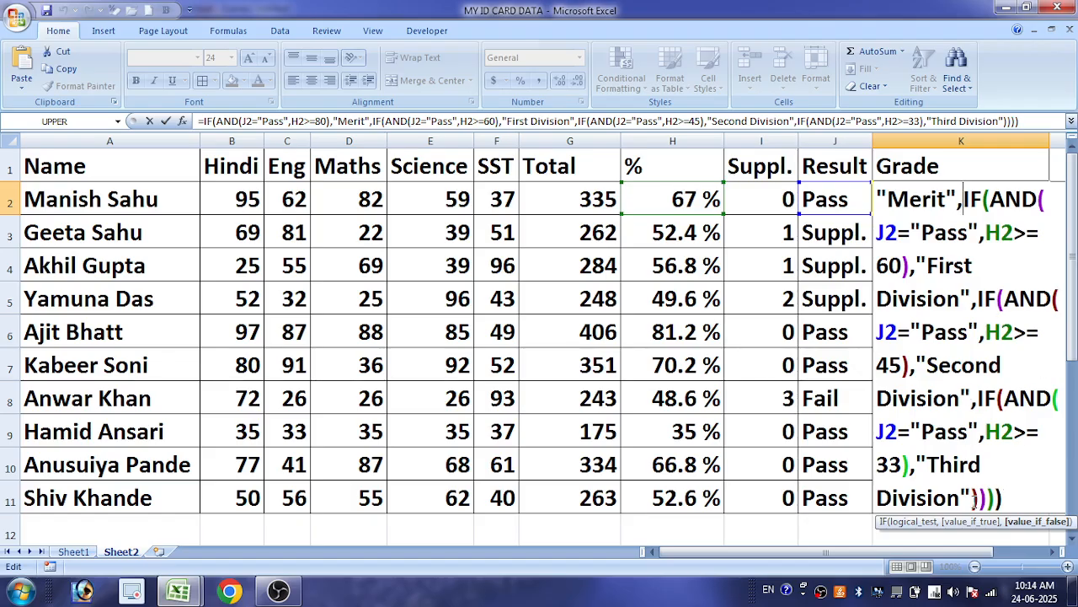
key("Return")
left_click(966, 201)
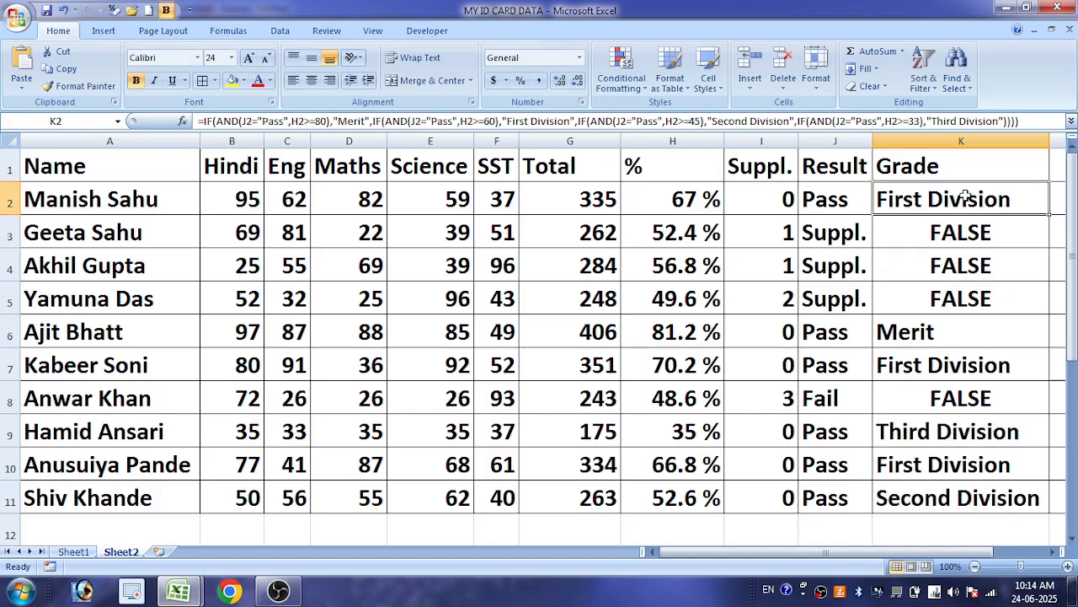
double_click(1048, 216)
Review the grades and their formulas in K6, K7, K9, K11, K5 and K3
left_click(945, 327)
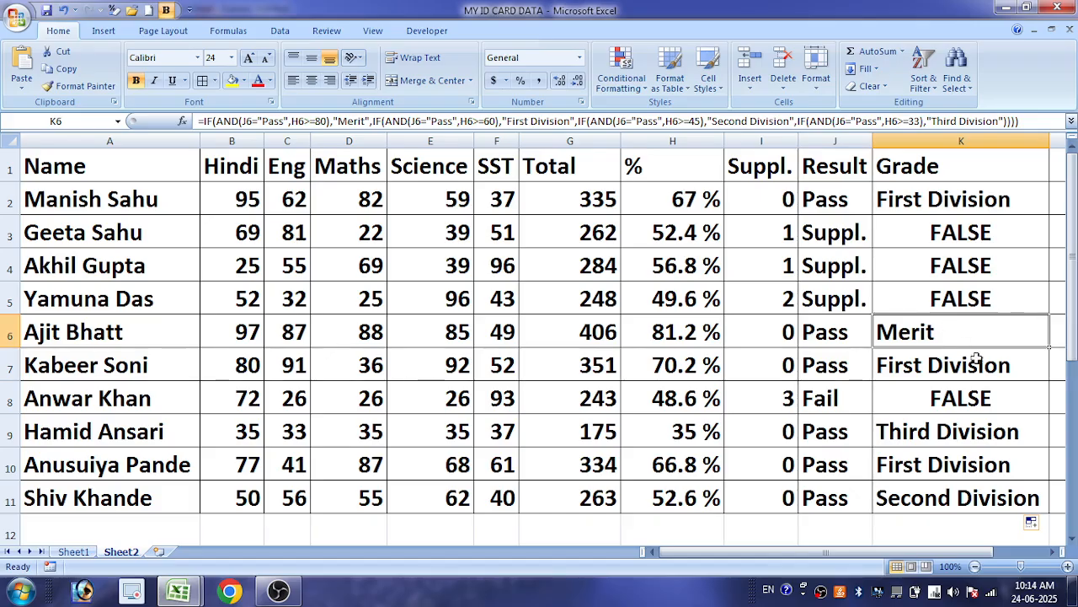
left_click(988, 371)
left_click(993, 422)
left_click(986, 499)
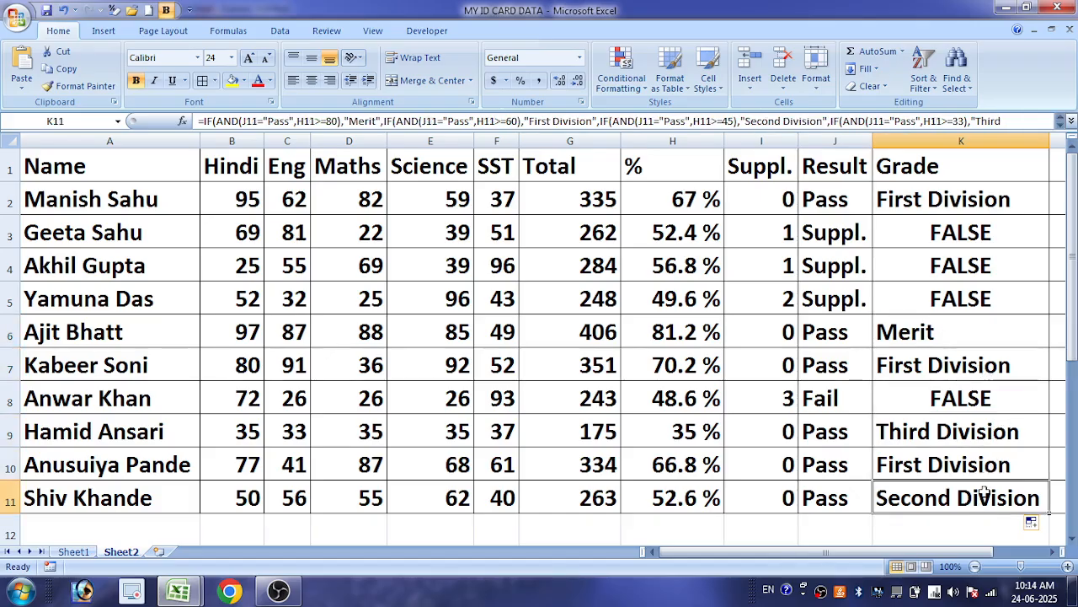
left_click(982, 297)
left_click(963, 234)
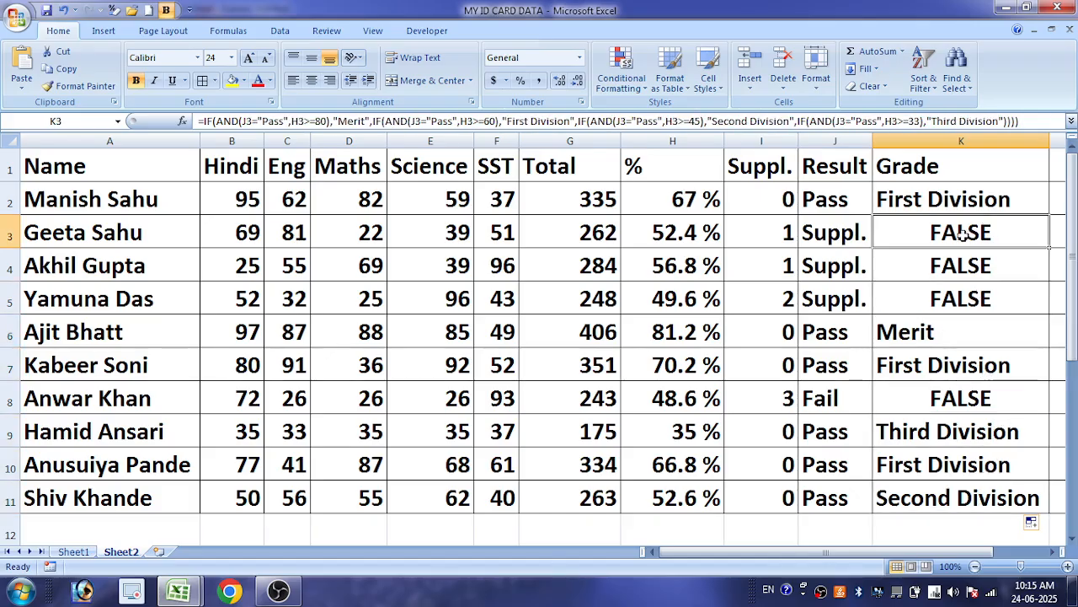
double_click(963, 234)
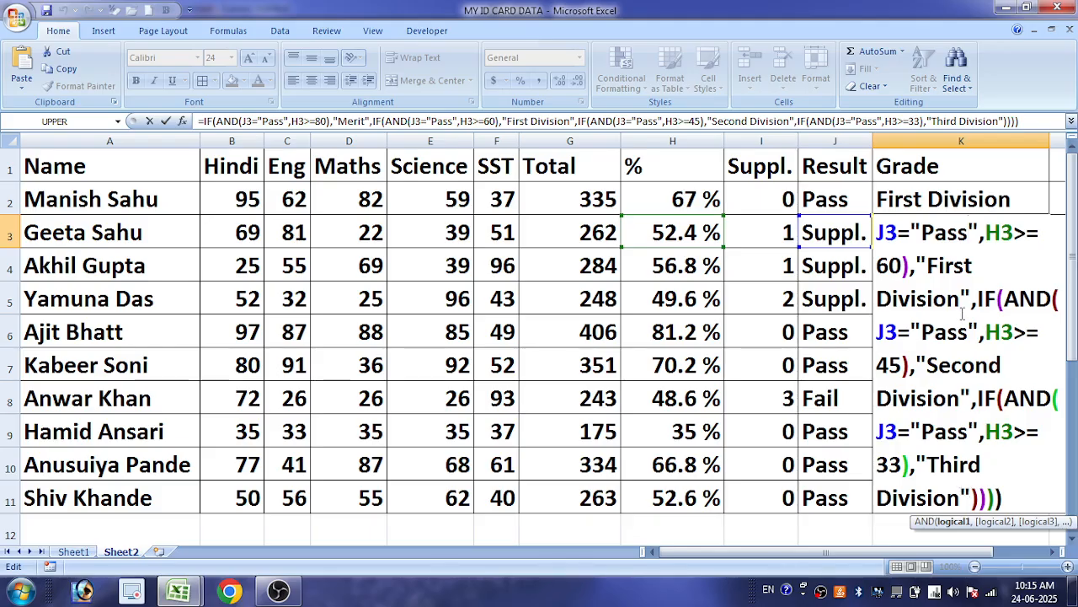
key("Return")
left_click(973, 240)
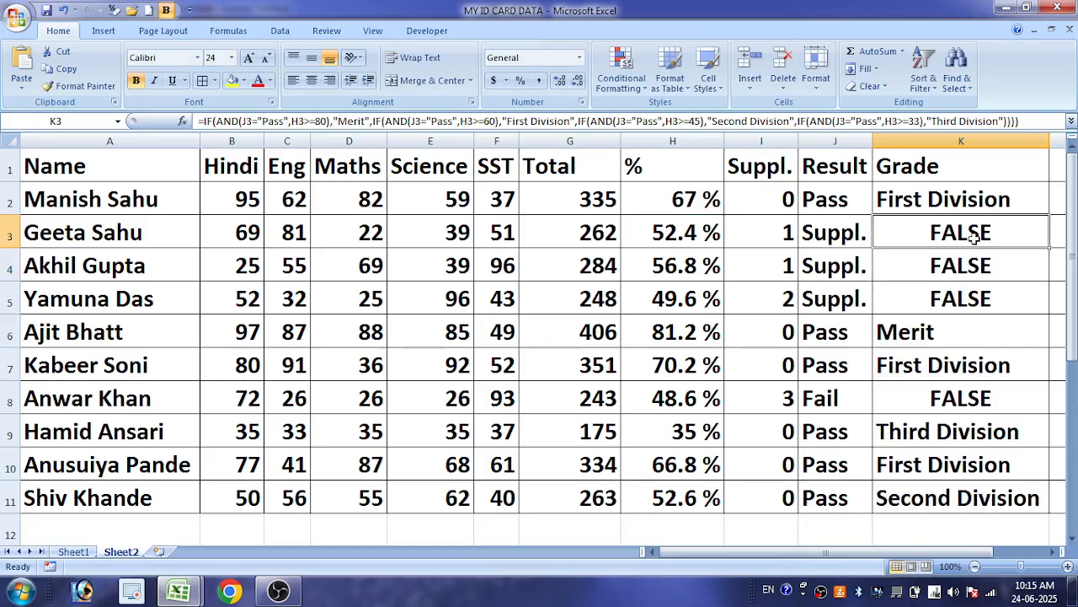
Widen column L and enter the header "Grade" in L1
left_click(1019, 552)
left_click_drag(988, 552, 875, 565)
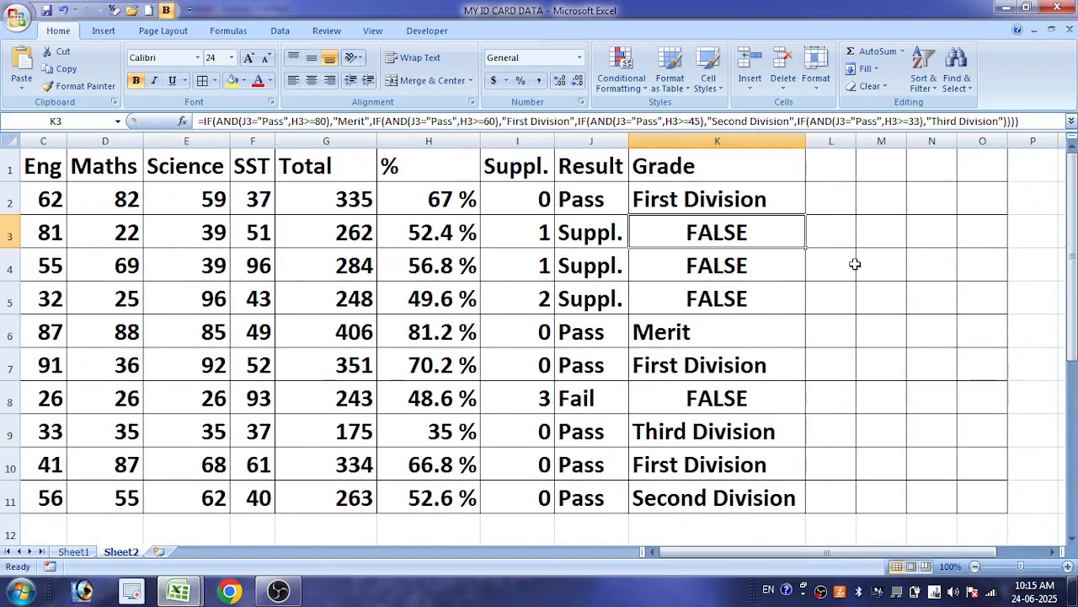
left_click_drag(855, 145, 954, 145)
left_click(866, 165)
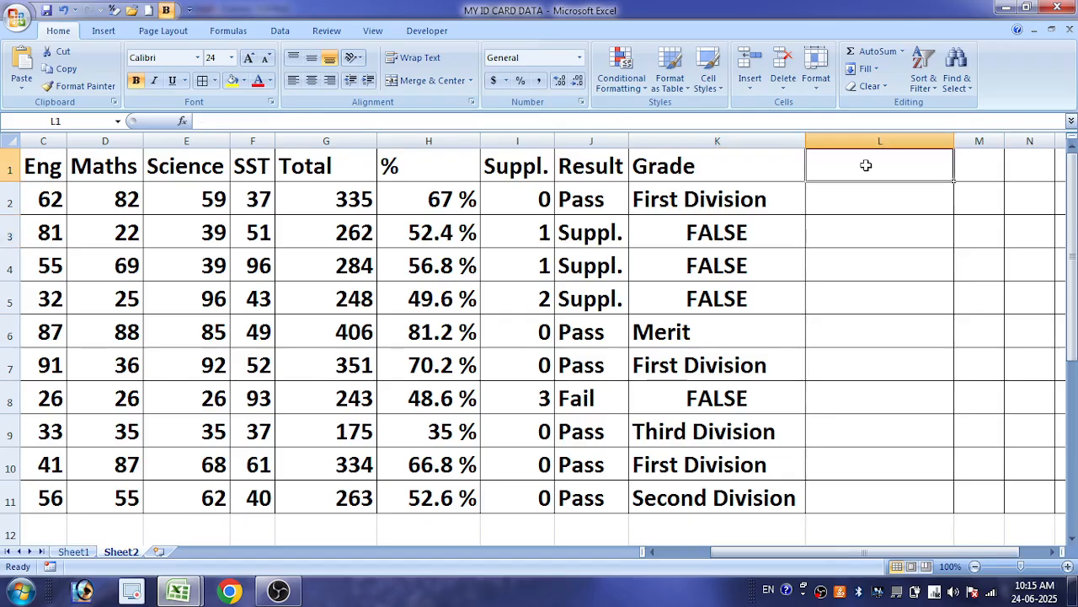
type("Grade")
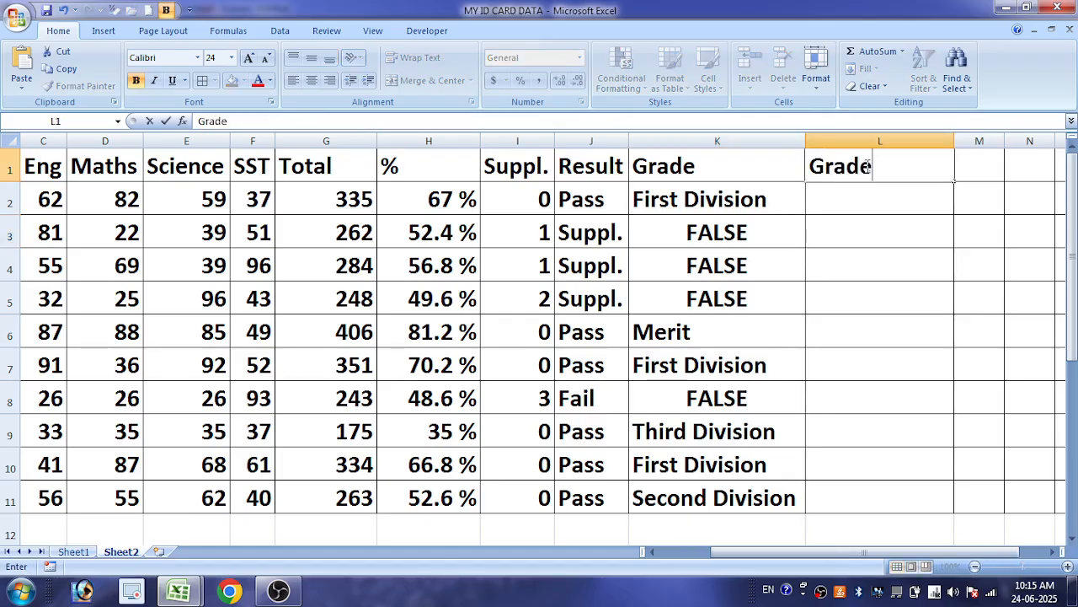
key("Return")
Begin an IF formula in L2 that tests whether K2 equals "False"
type("=i")
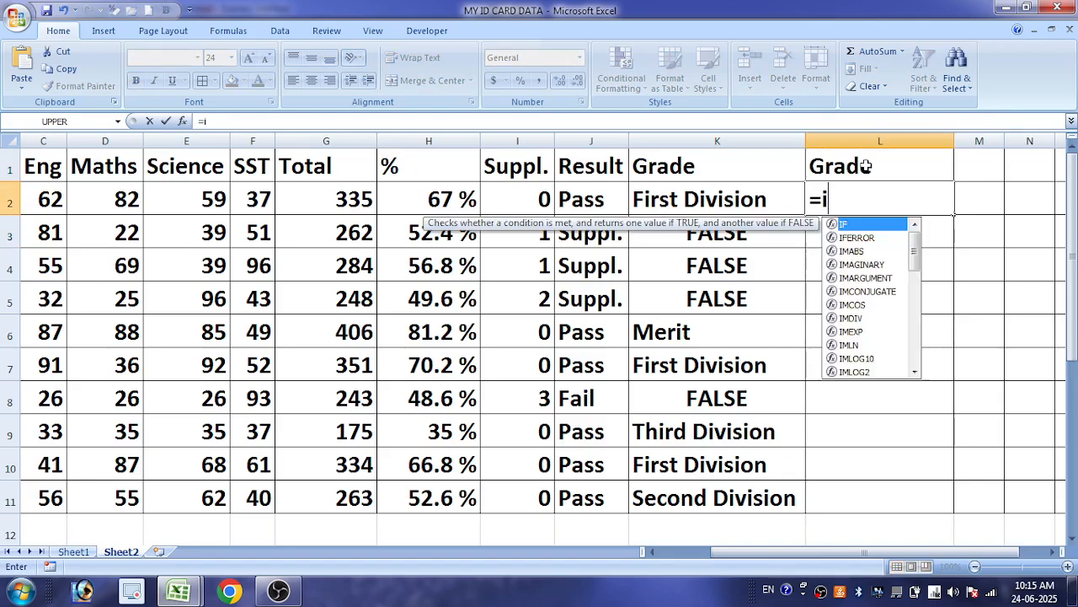
key("Tab")
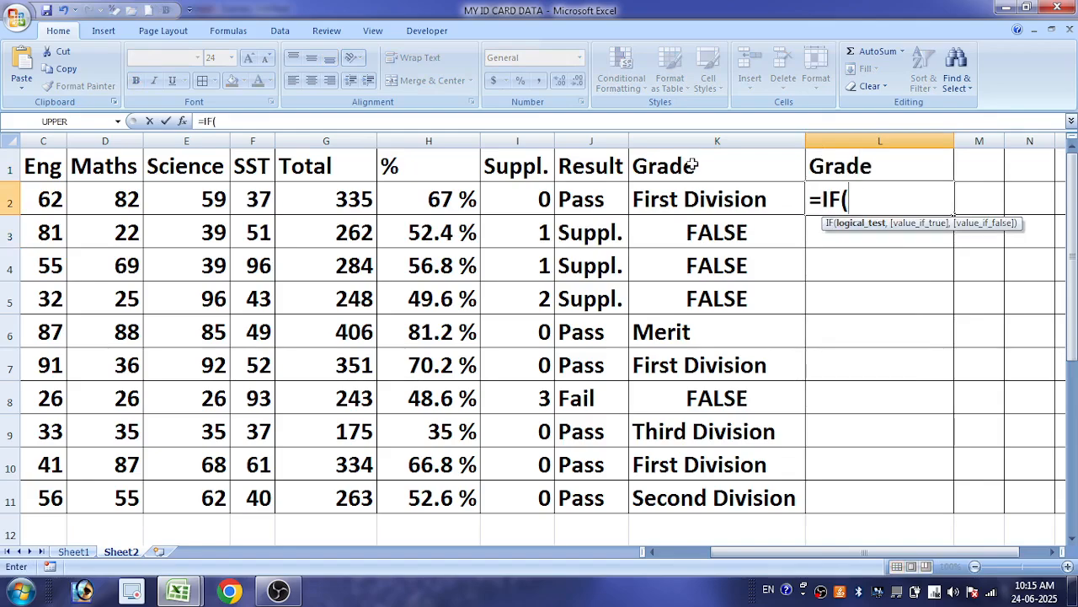
left_click(717, 196)
type("=\"")
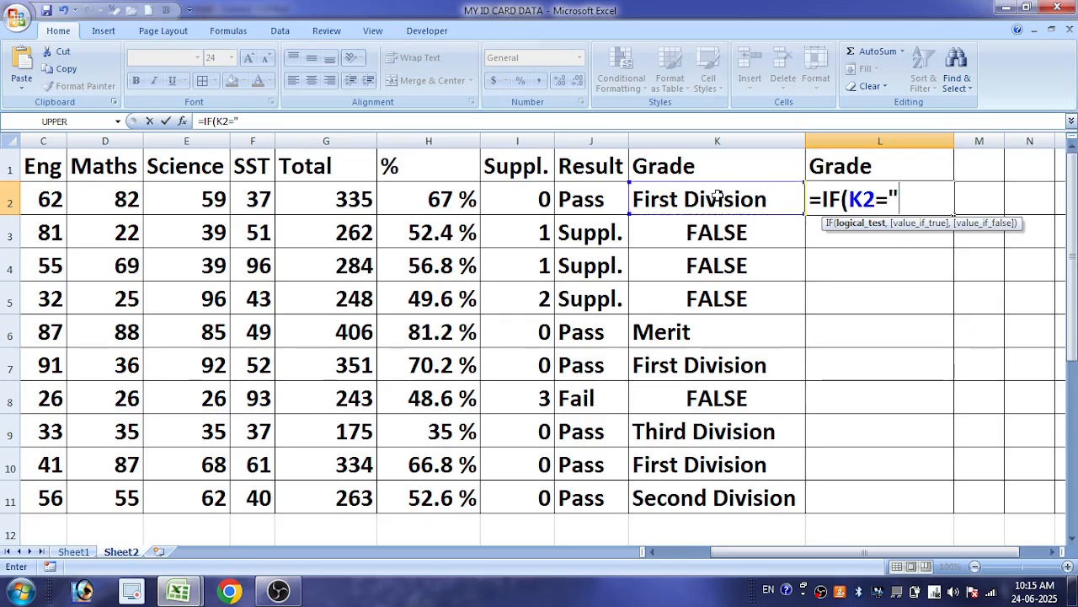
type("False")
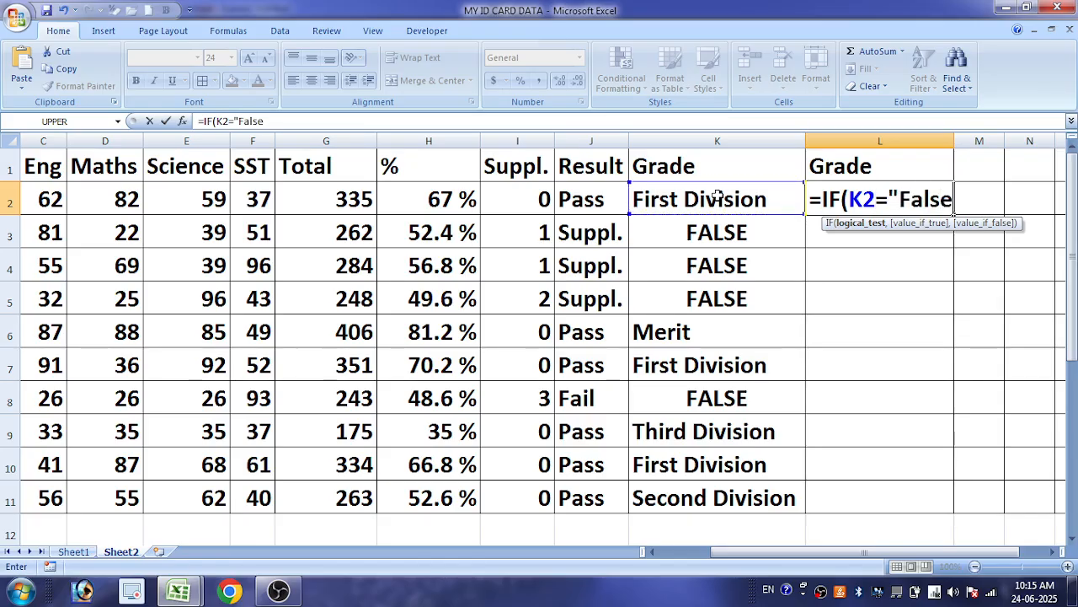
type("\",")
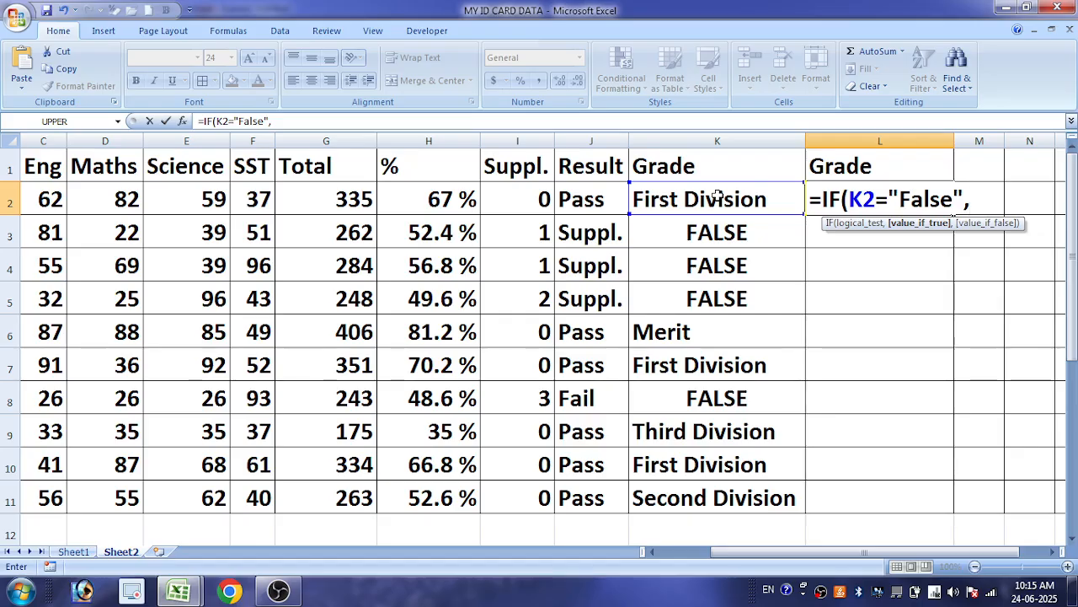
Add "Suppl." as the value-if-true argument of L2's IF formula
type("S")
key("BackSpace")
type("\"Suupl")
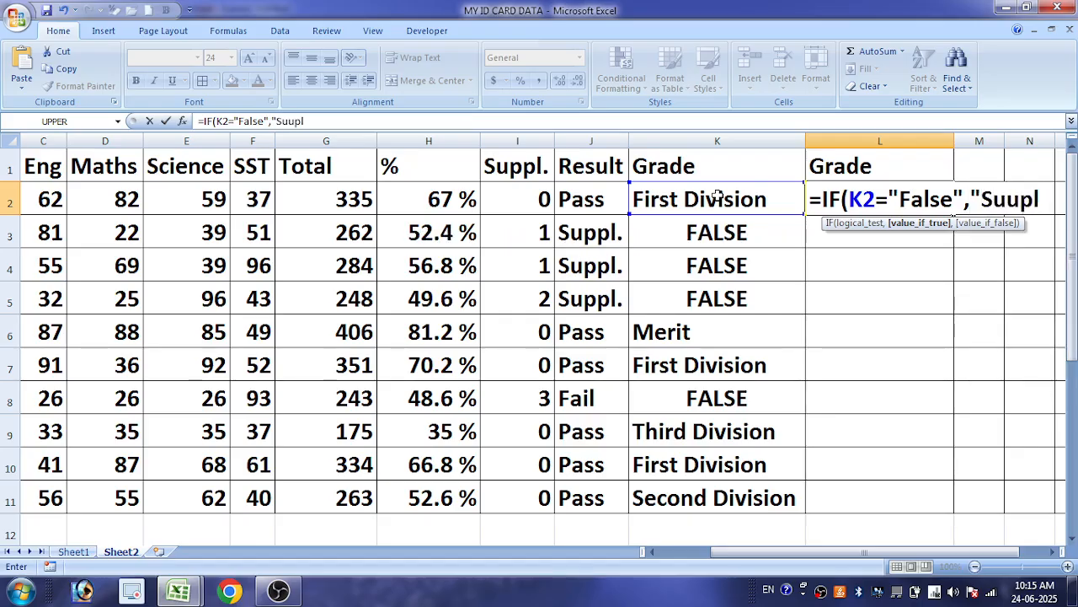
key("BackSpace")
key("BackSpace")
key("BackSpace")
type("ppl.")
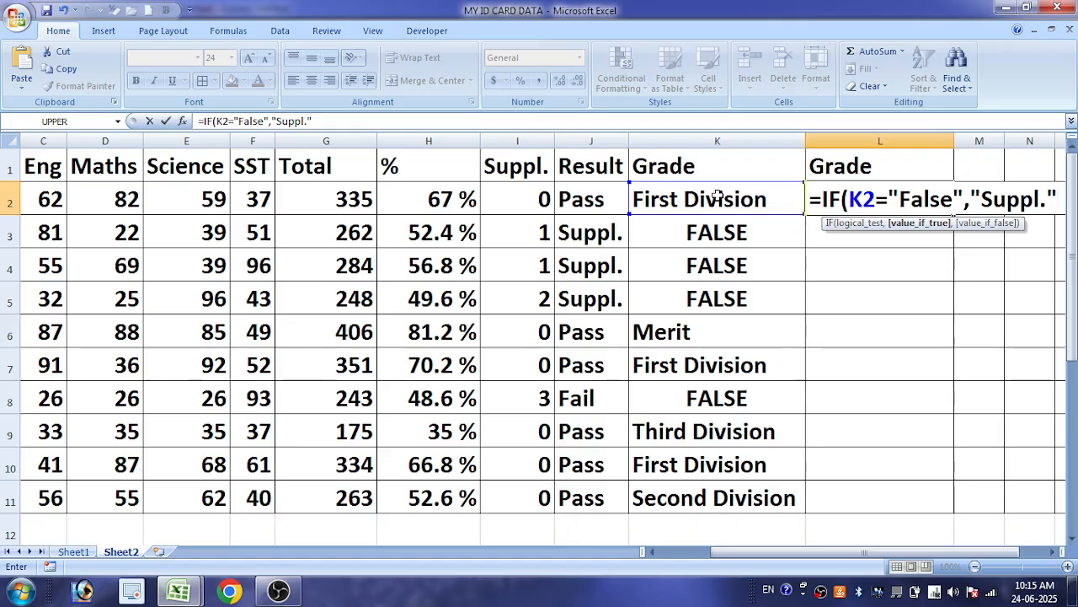
type("\",")
Use K2 as the value-if-false in L2's formula and fill the formula down to L11
left_click(717, 195)
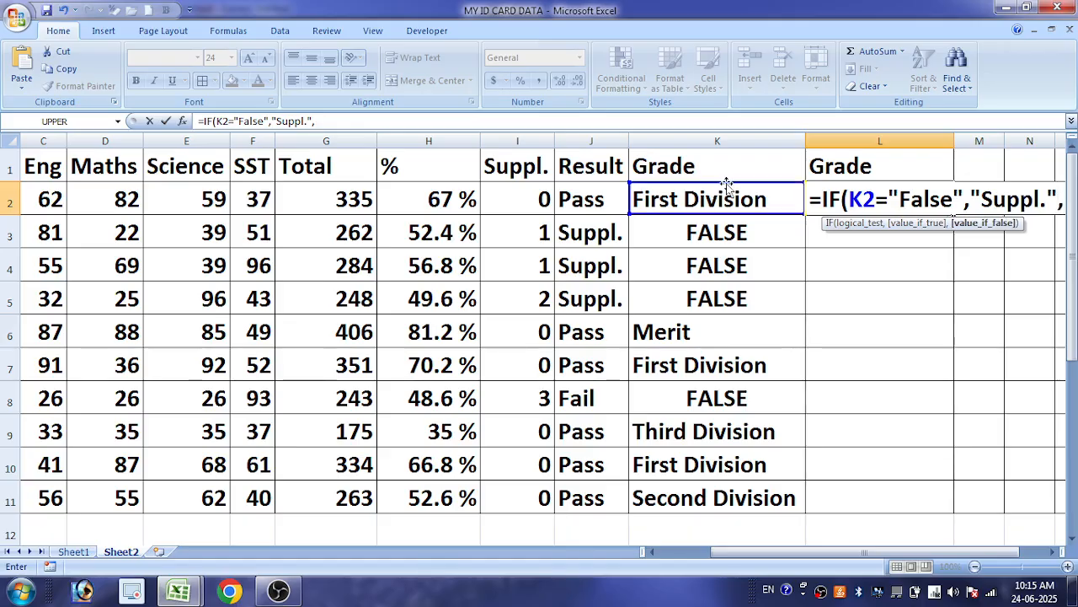
key("Return")
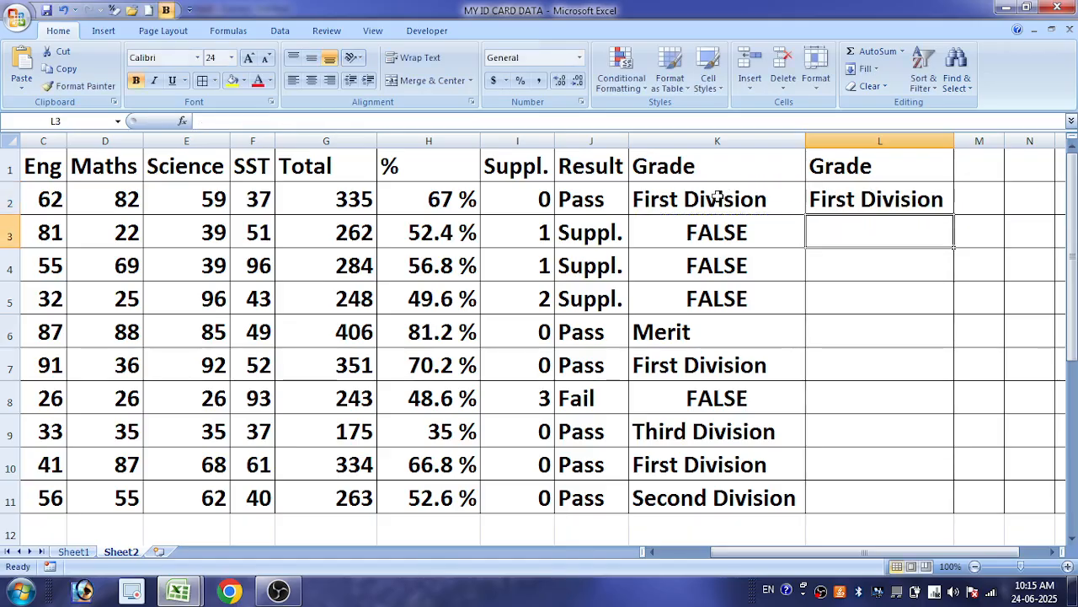
left_click(934, 203)
double_click(954, 216)
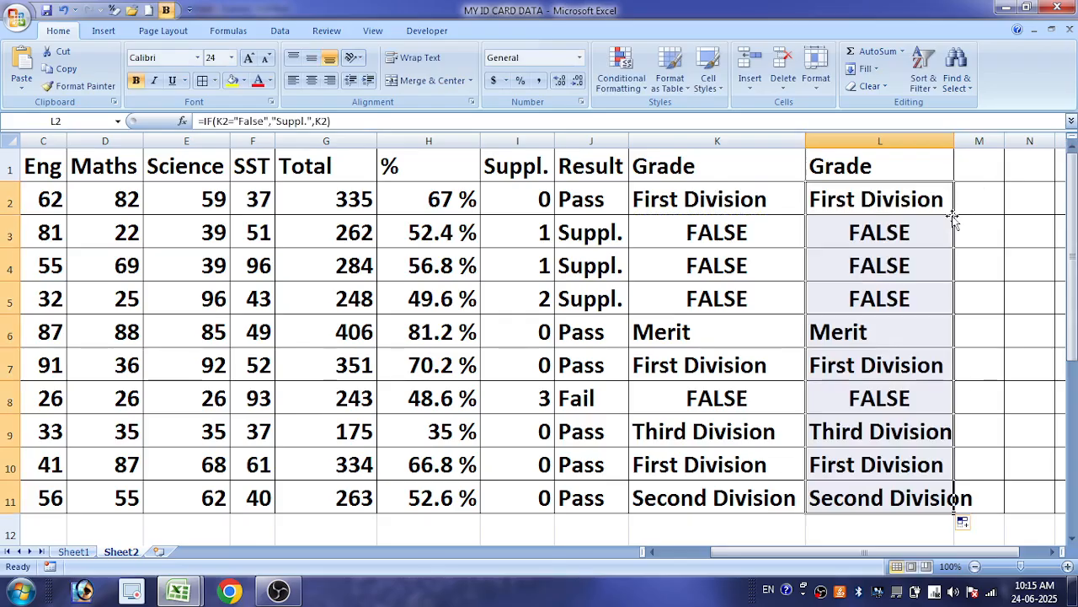
Remove the quotation marks around False in L2's formula so it tests K2=FALSE
double_click(929, 210)
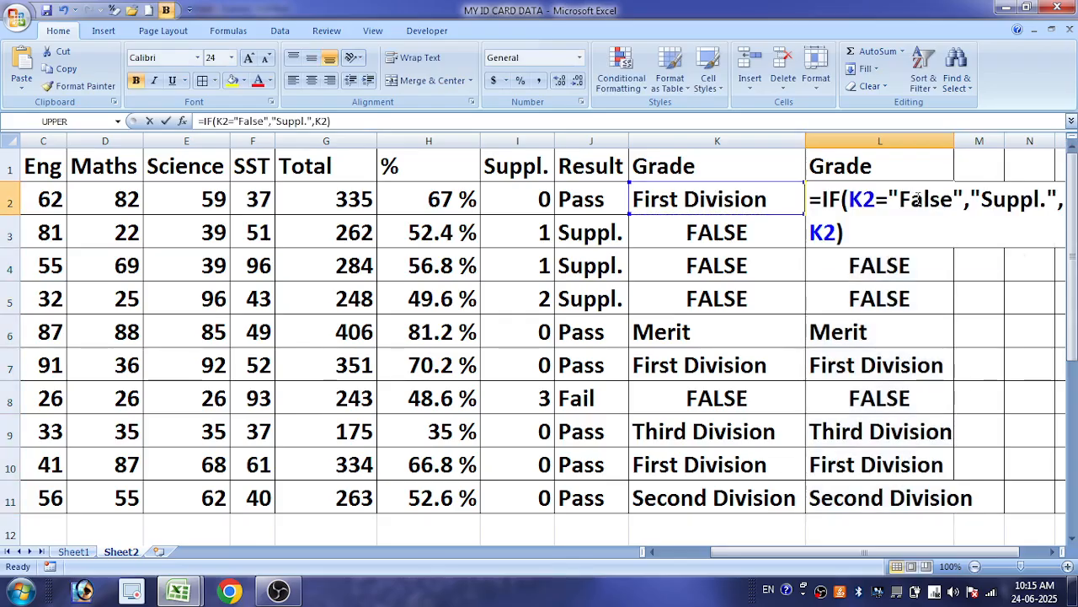
left_click(964, 196)
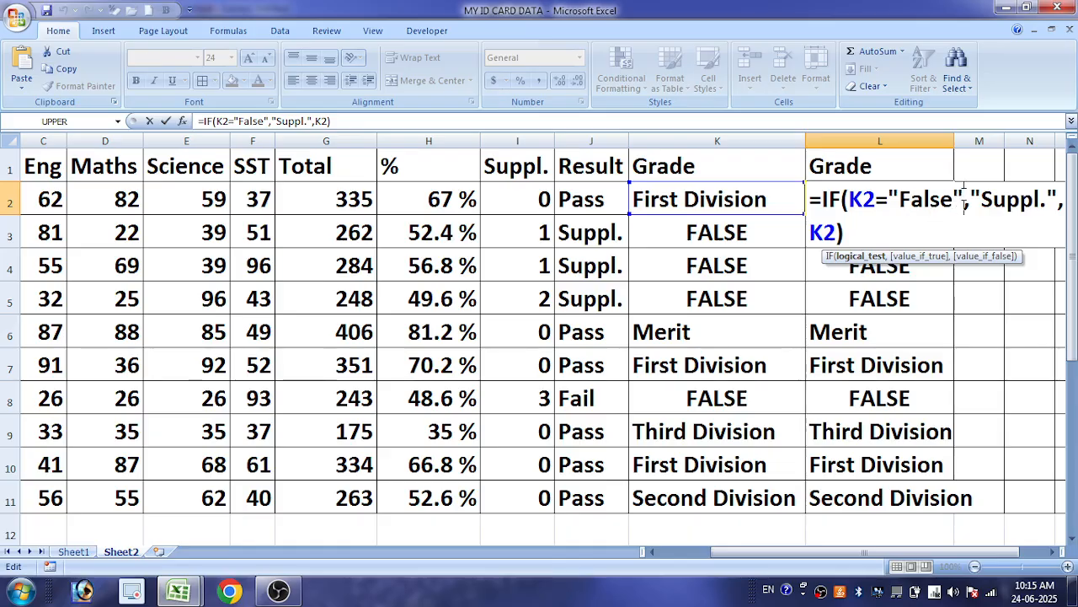
key("BackSpace")
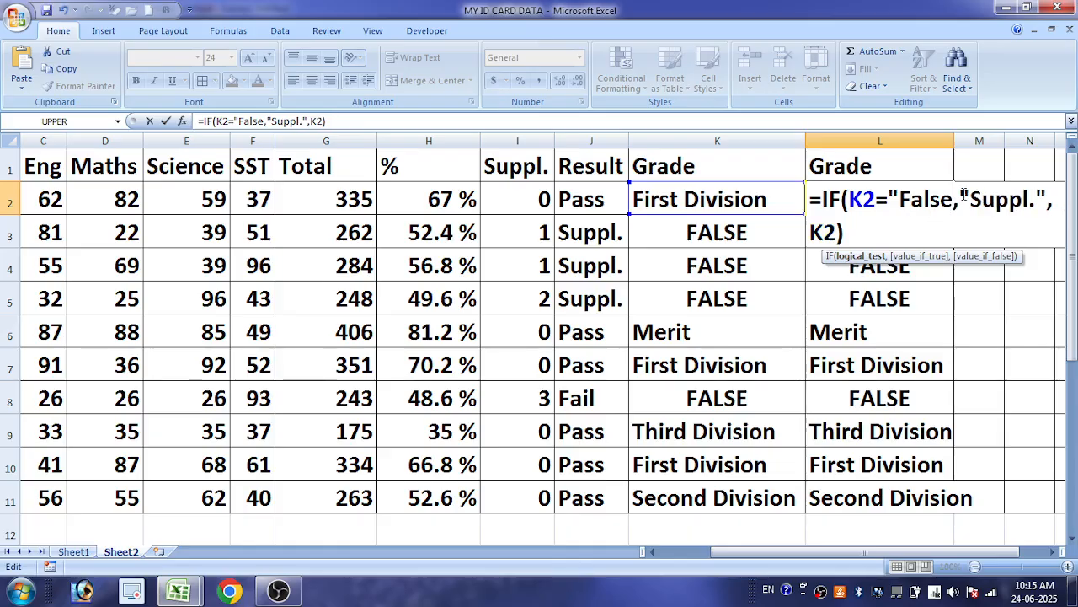
left_click(902, 200)
key("BackSpace")
key("Return")
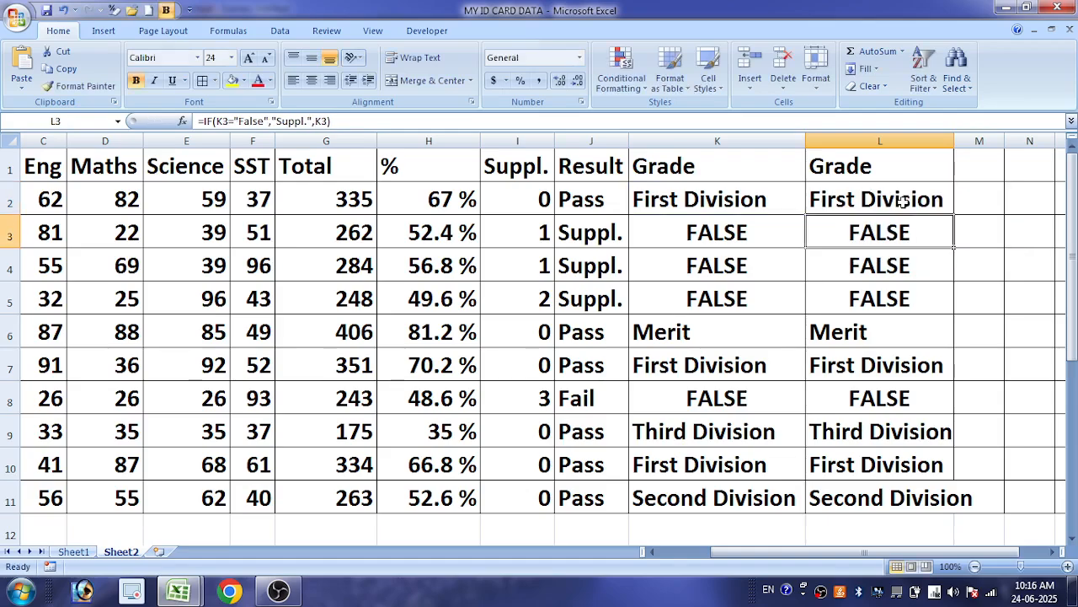
Fill L2's corrected formula down to L11 and autofit the width of column L
left_click(903, 201)
left_click(966, 174)
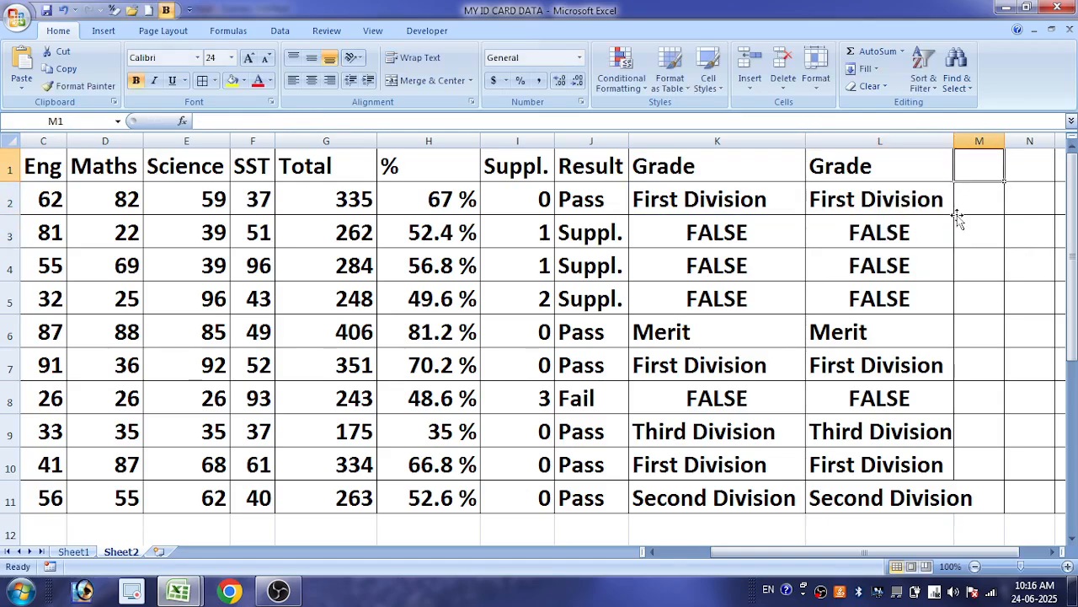
left_click(936, 201)
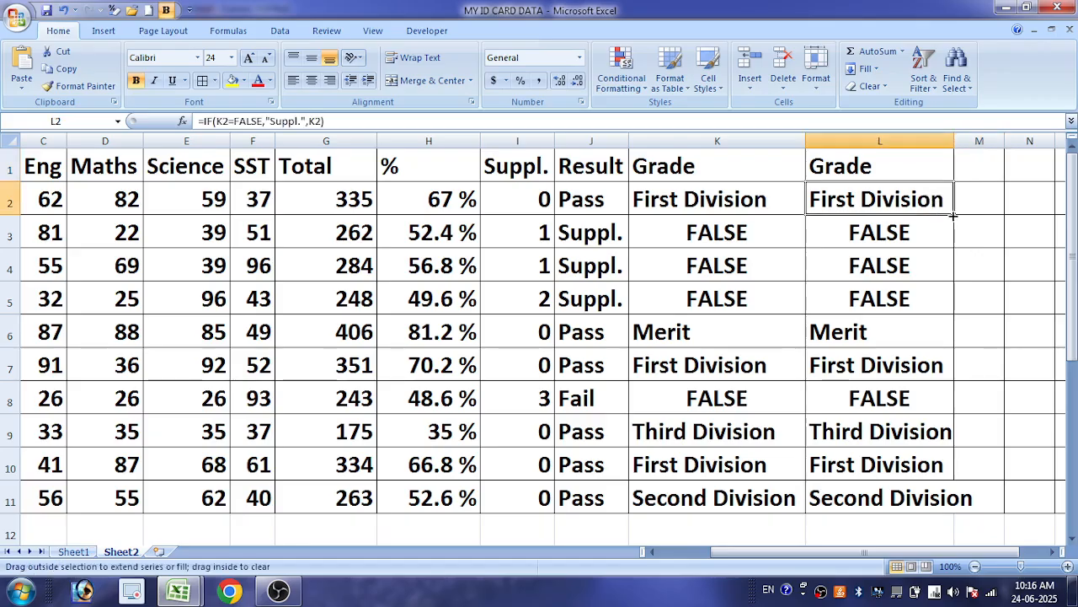
double_click(952, 215)
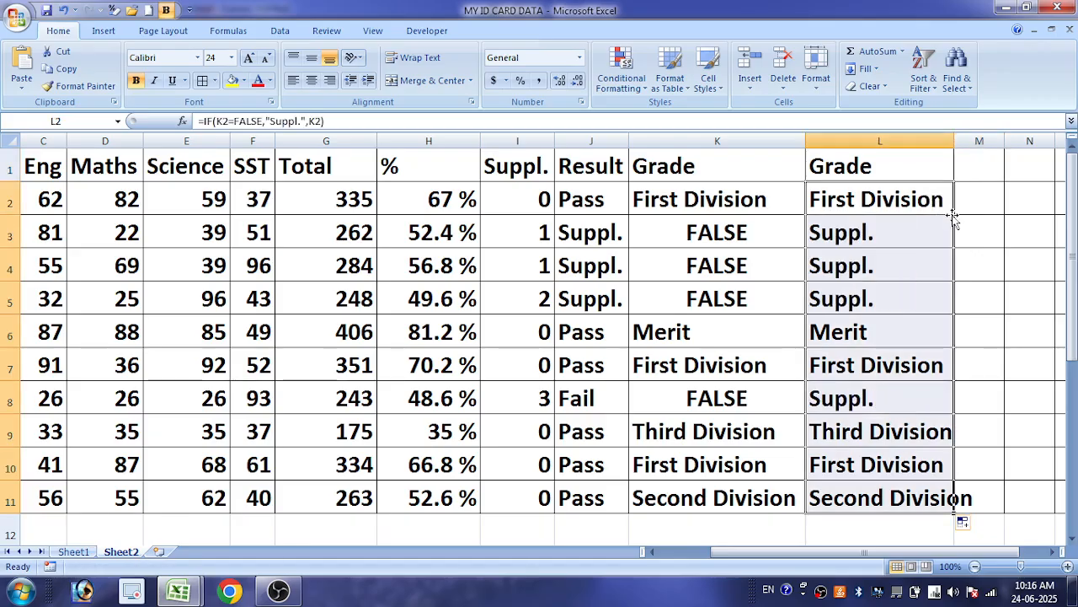
double_click(954, 140)
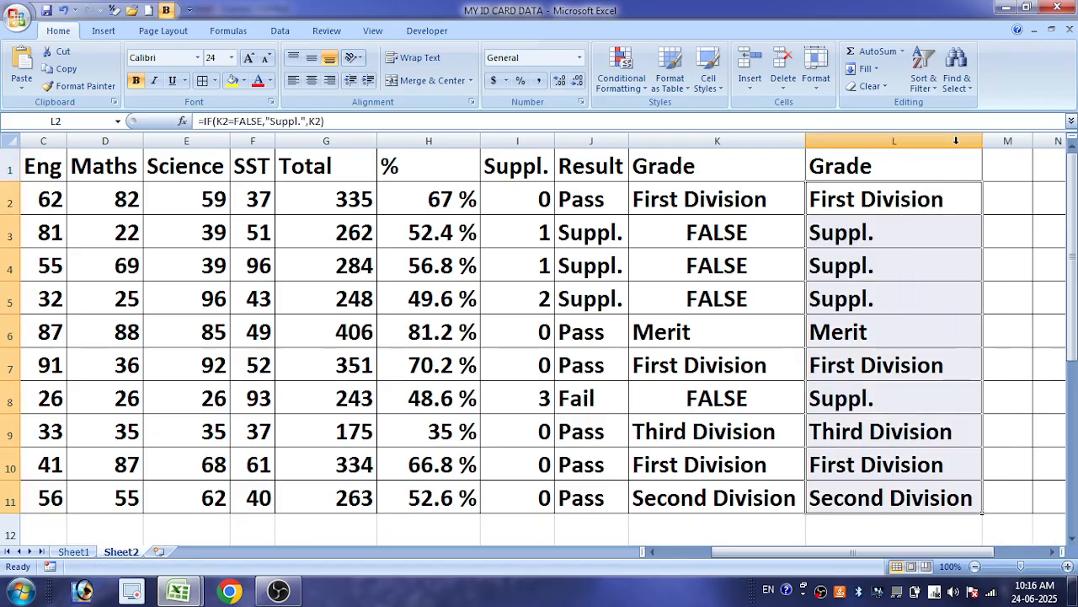
Hide the first Grade column K, the Result column J and the Suppl. column I
right_click(726, 143)
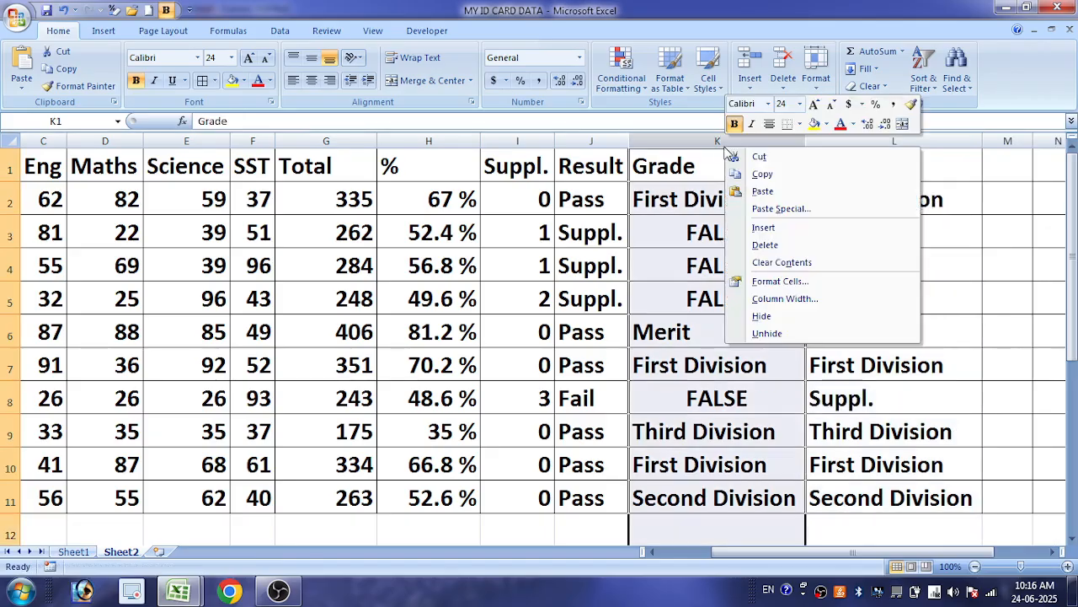
left_click(769, 316)
left_click(721, 311)
left_click(602, 233)
left_click(607, 141)
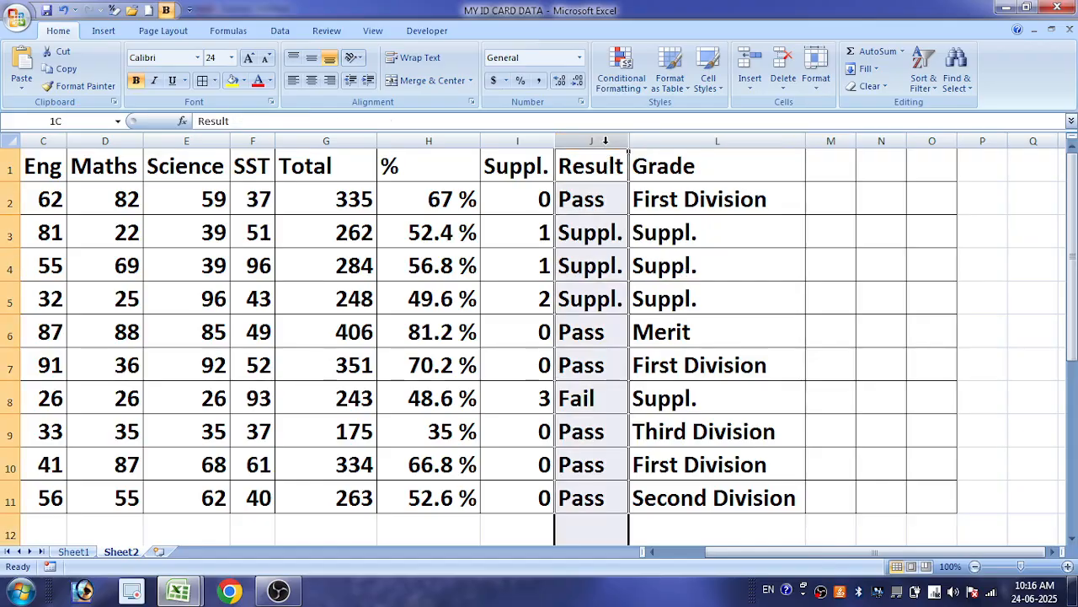
right_click(607, 143)
left_click(661, 316)
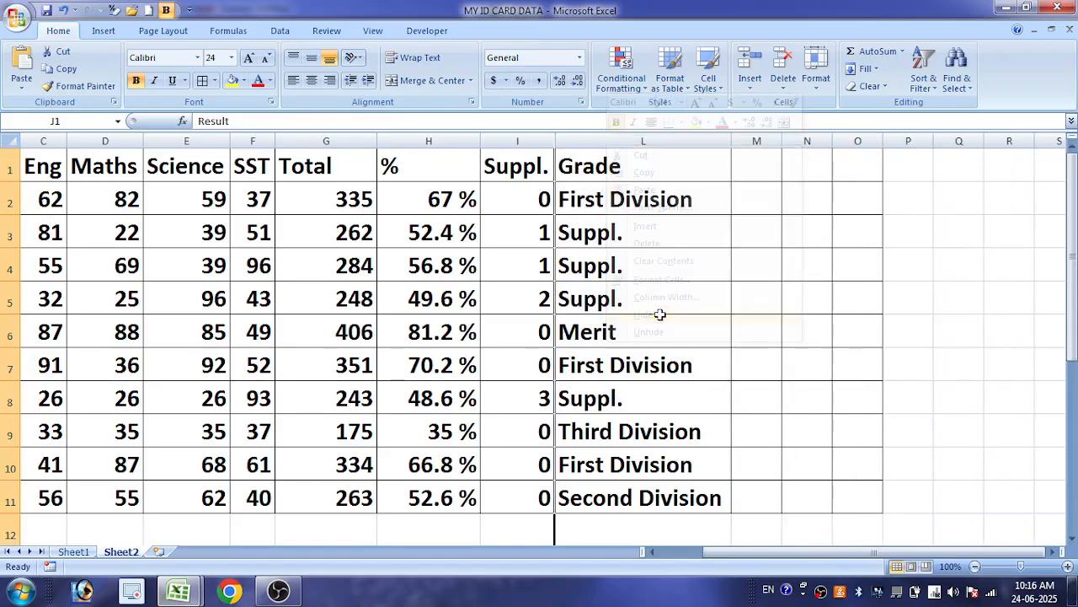
left_click(532, 142)
right_click(532, 141)
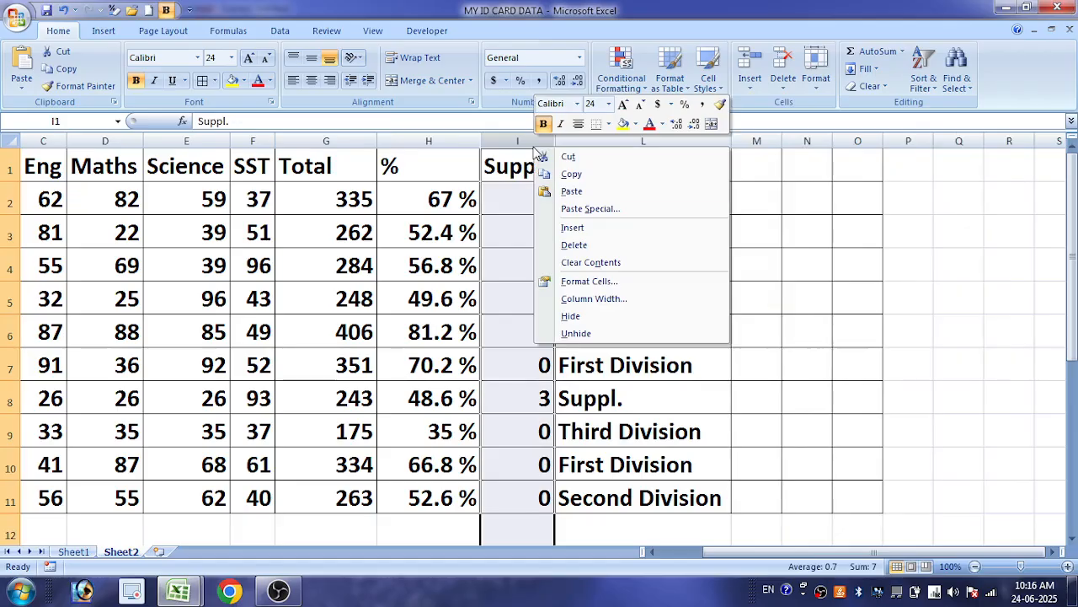
left_click(590, 317)
left_click(598, 199)
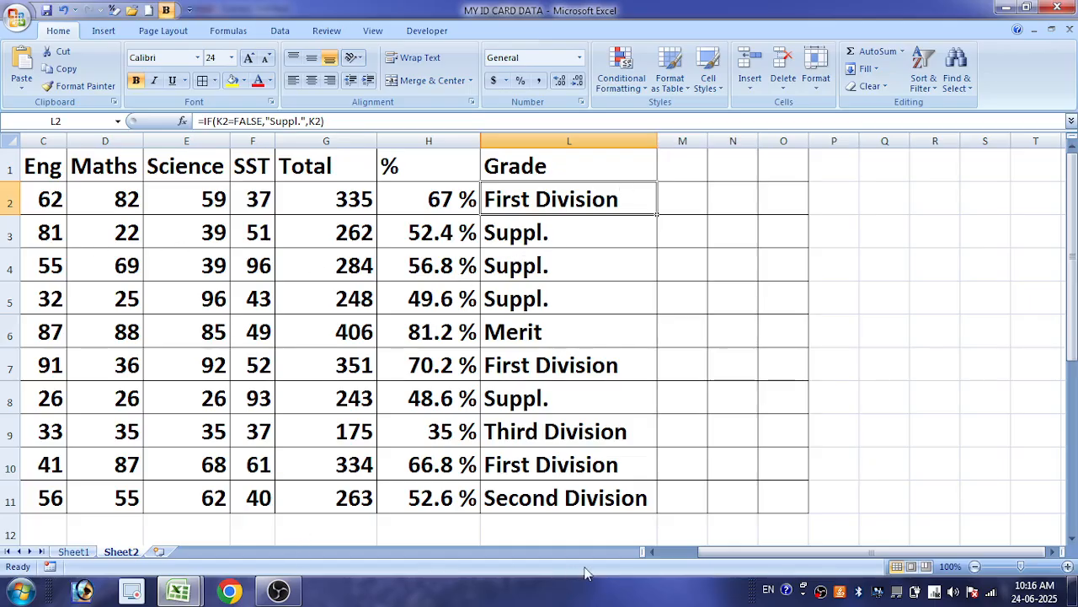
Set the Eng mark in C2 and the Maths mark in D2 to 60 each
left_click_drag(723, 553, 657, 549)
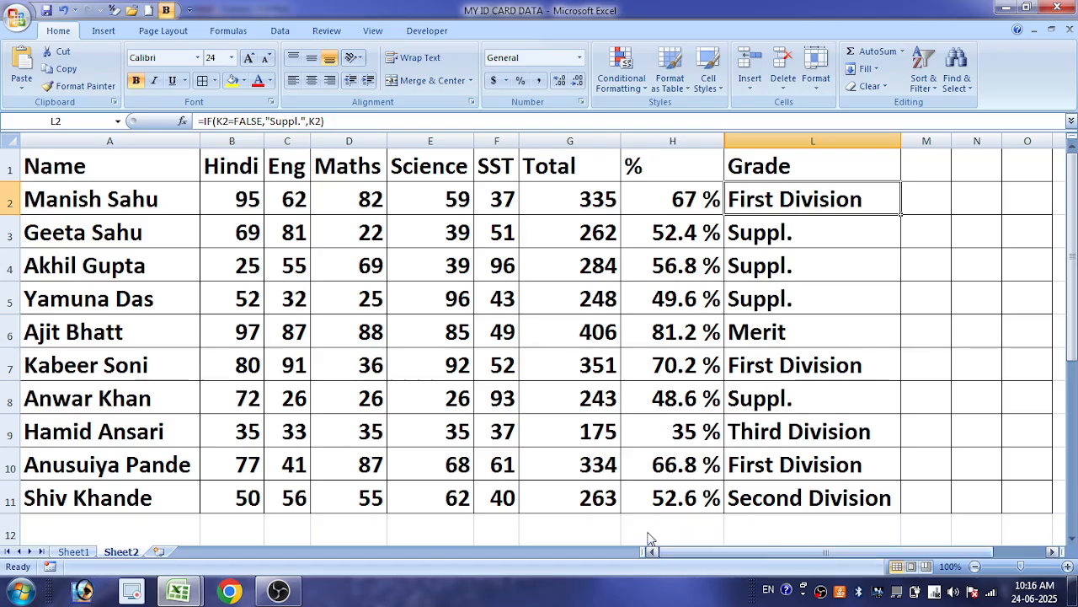
left_click(228, 196)
key("Right")
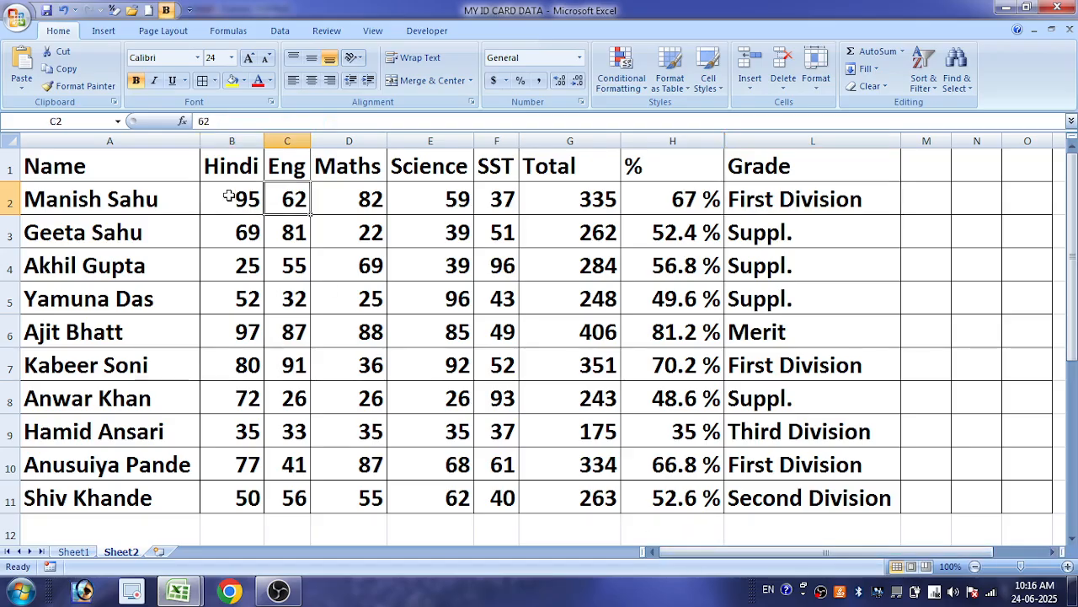
type("6")
key("Right")
key("Left")
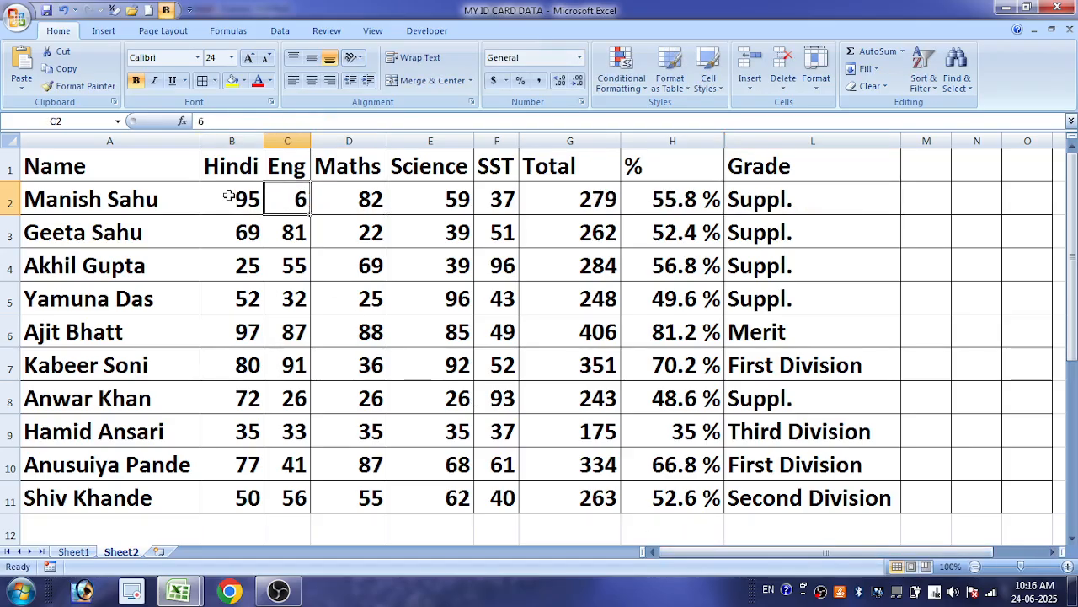
type("60")
key("Right")
type("60")
key("Right")
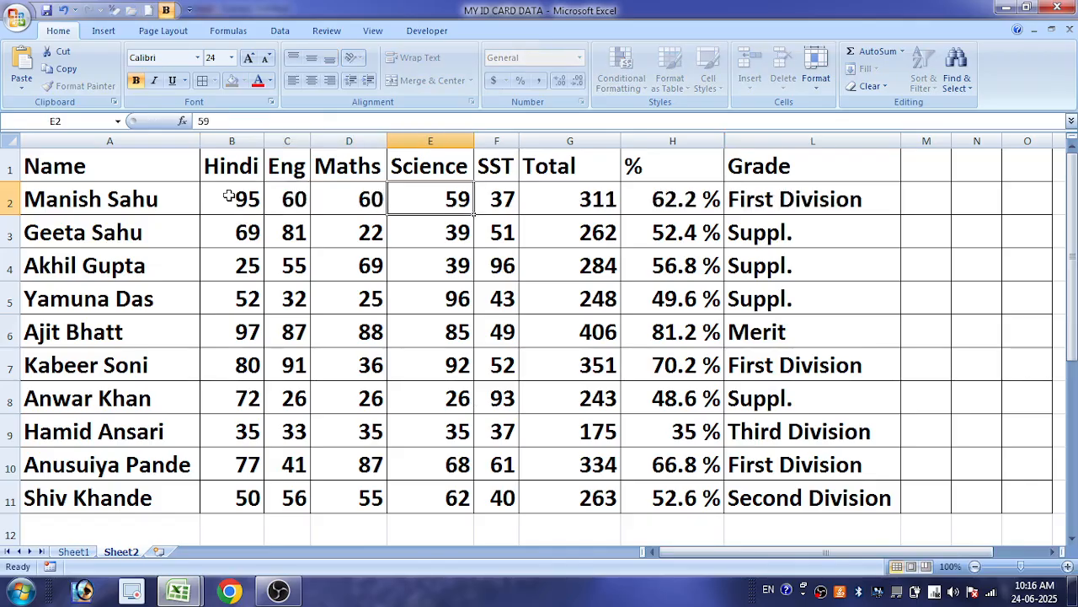
Set the Science mark in E2 to 32 and check the grade in L2
type("32")
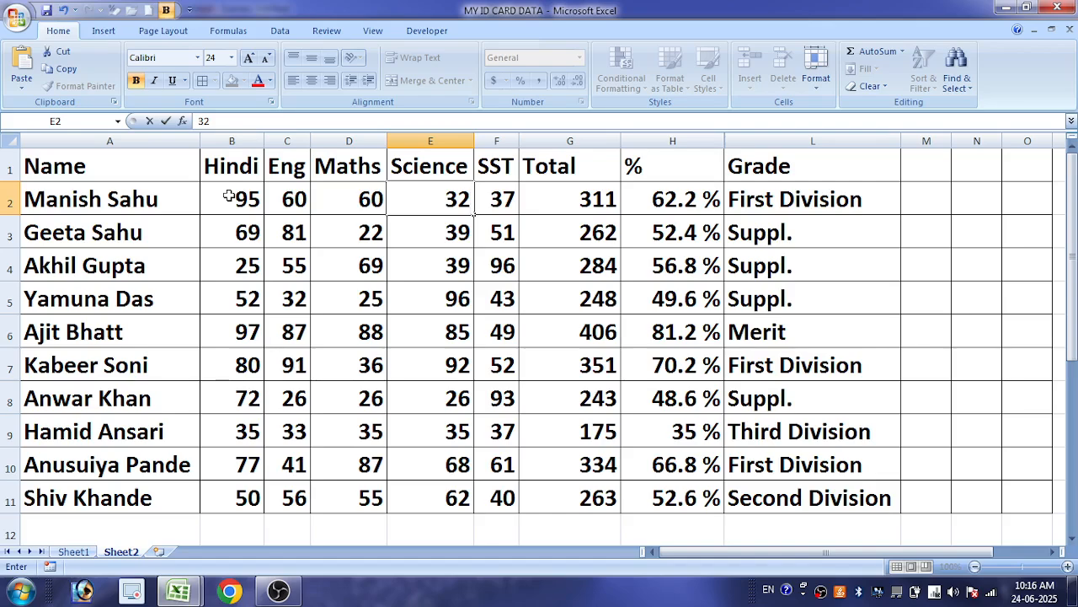
key("Right")
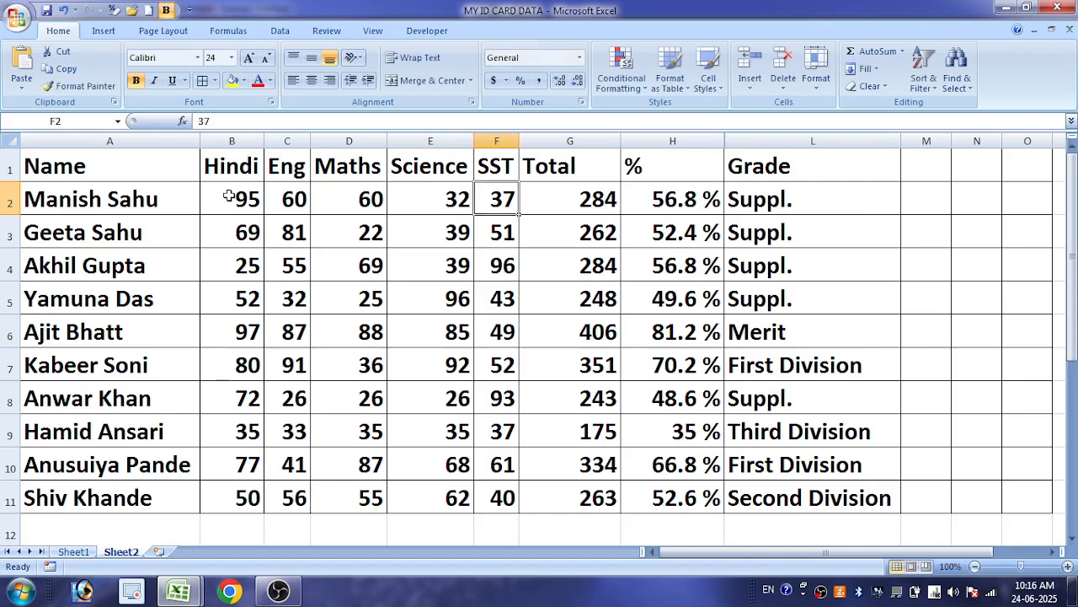
left_click(451, 193)
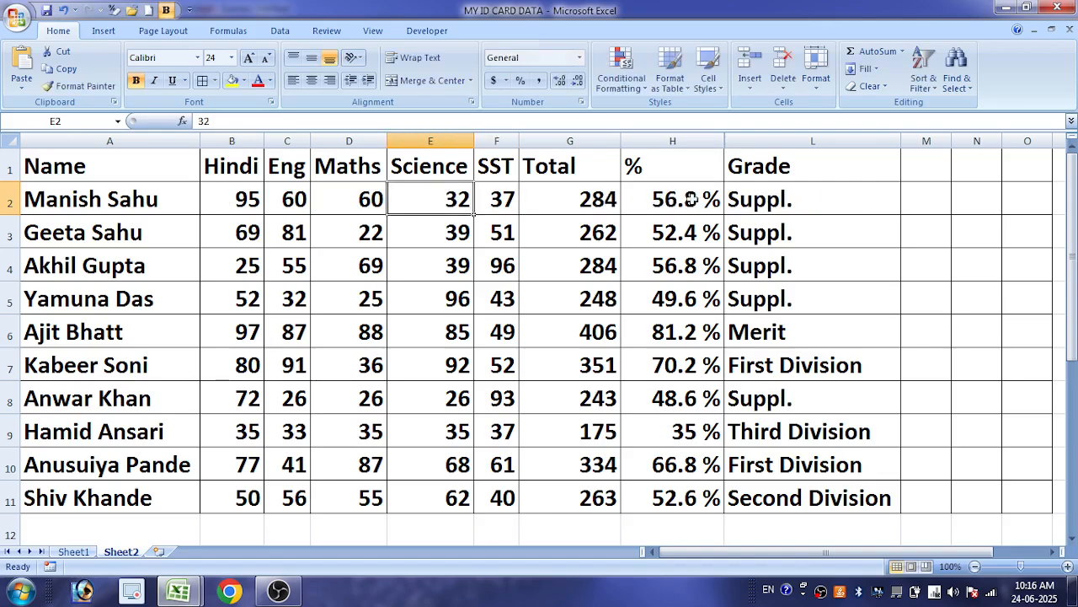
left_click(764, 199)
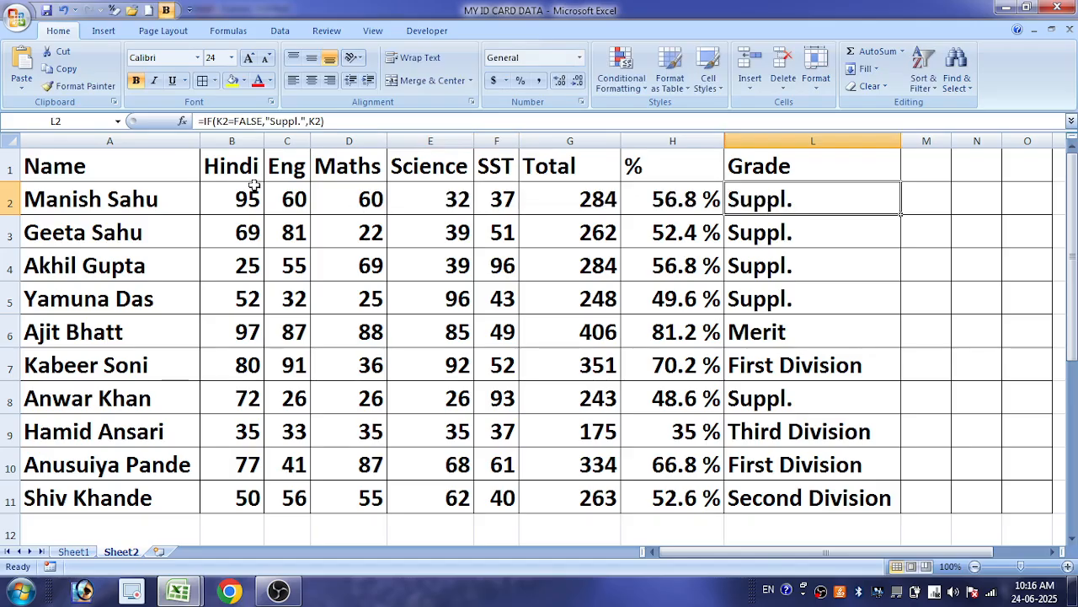
Add conditional formatting to the marks in B2:F11 that highlights values less than 33 with Light Red Fill with Dark Red Text
left_click_drag(220, 198, 505, 498)
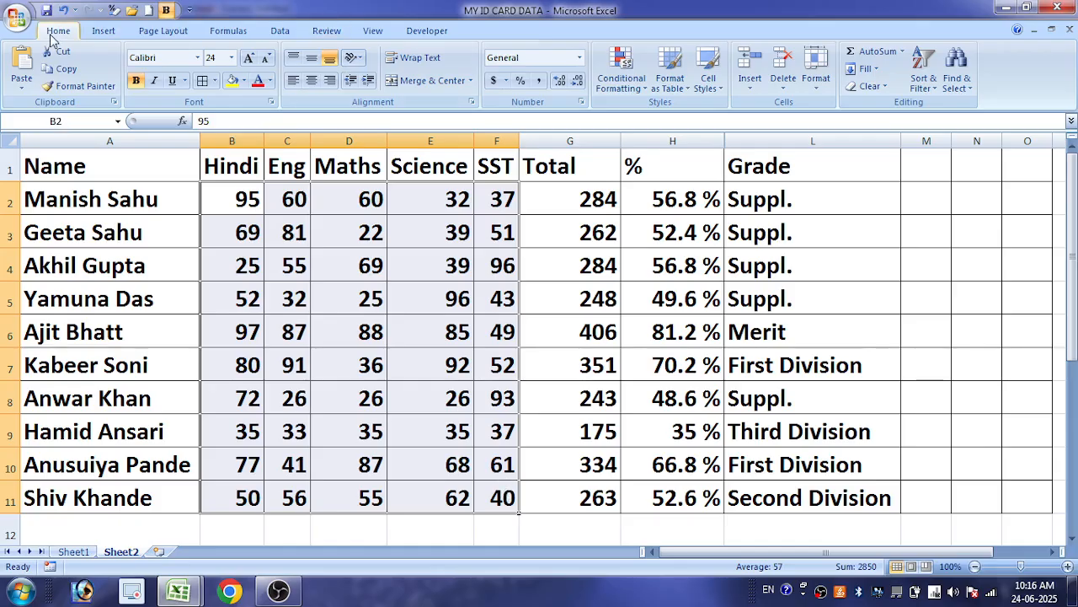
left_click(624, 64)
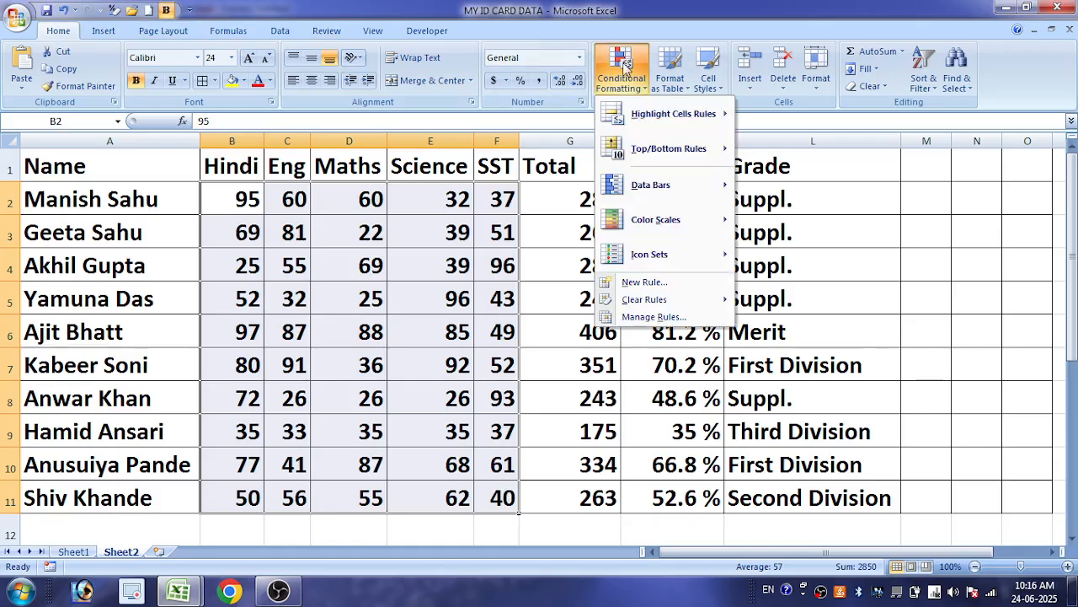
mouse_move(651, 110)
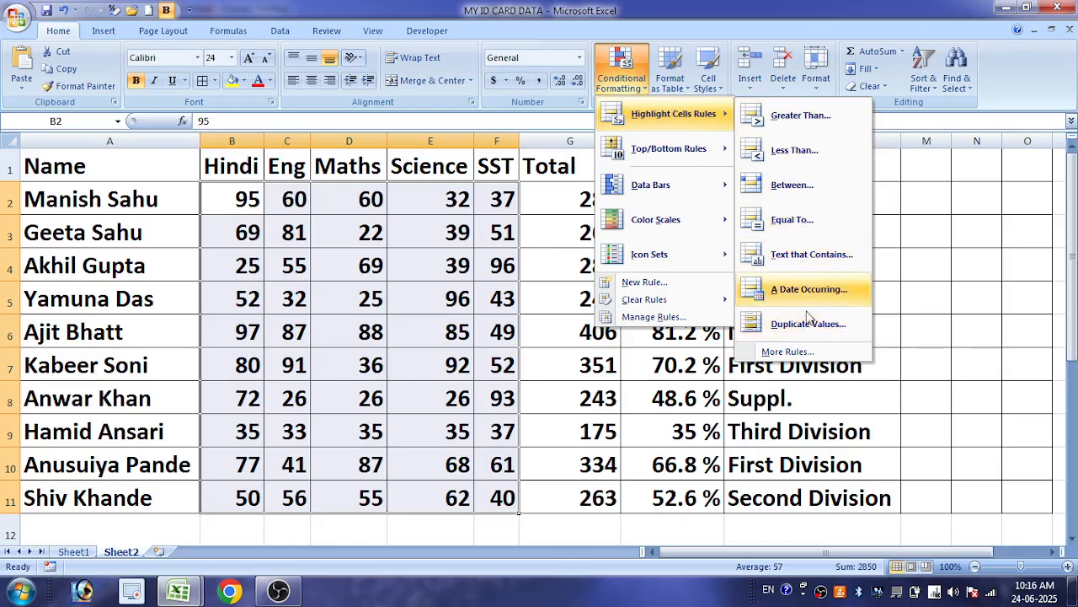
left_click(801, 150)
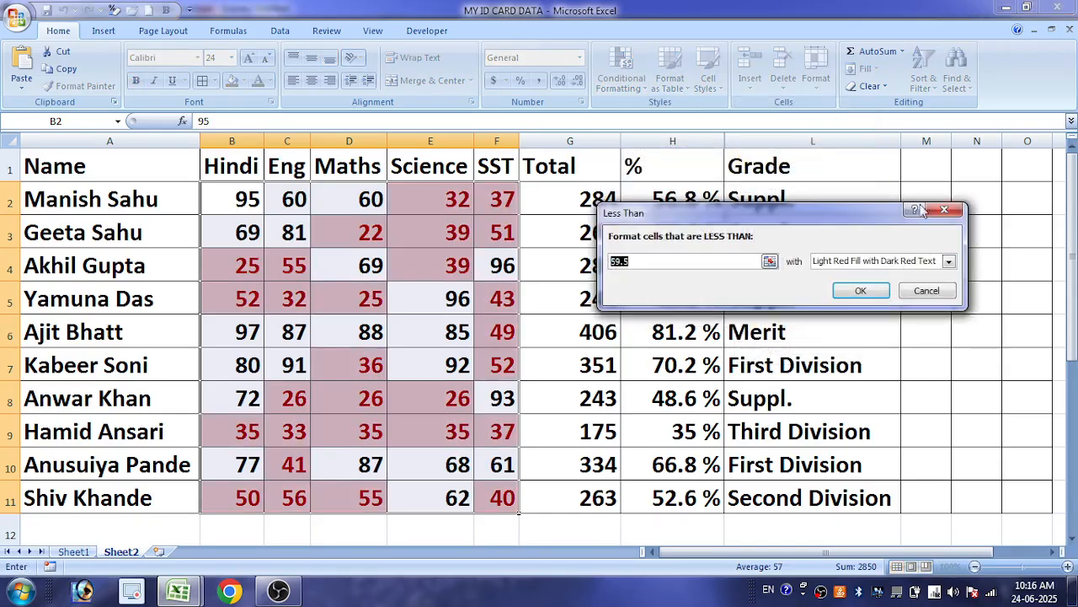
type("33")
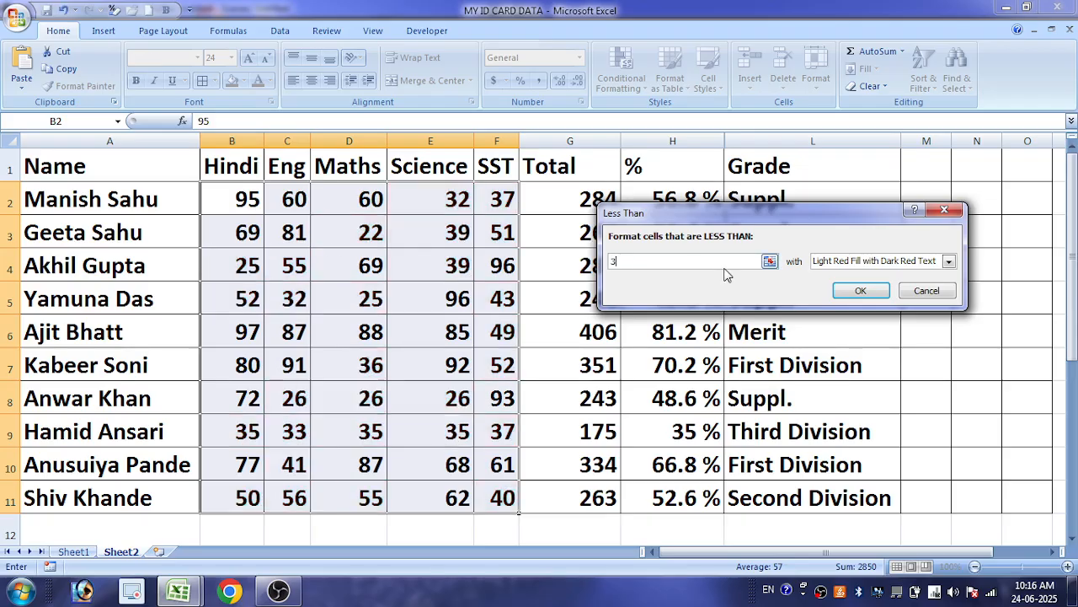
left_click(860, 291)
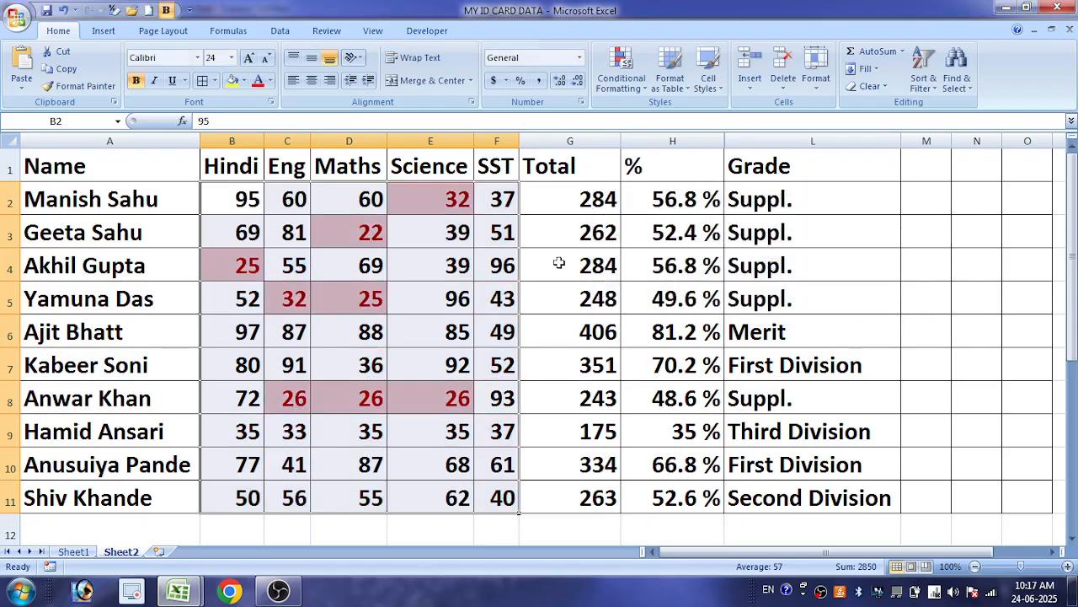
Set the Maths mark in D3 to 99 and check the grade in L3
left_click(422, 289)
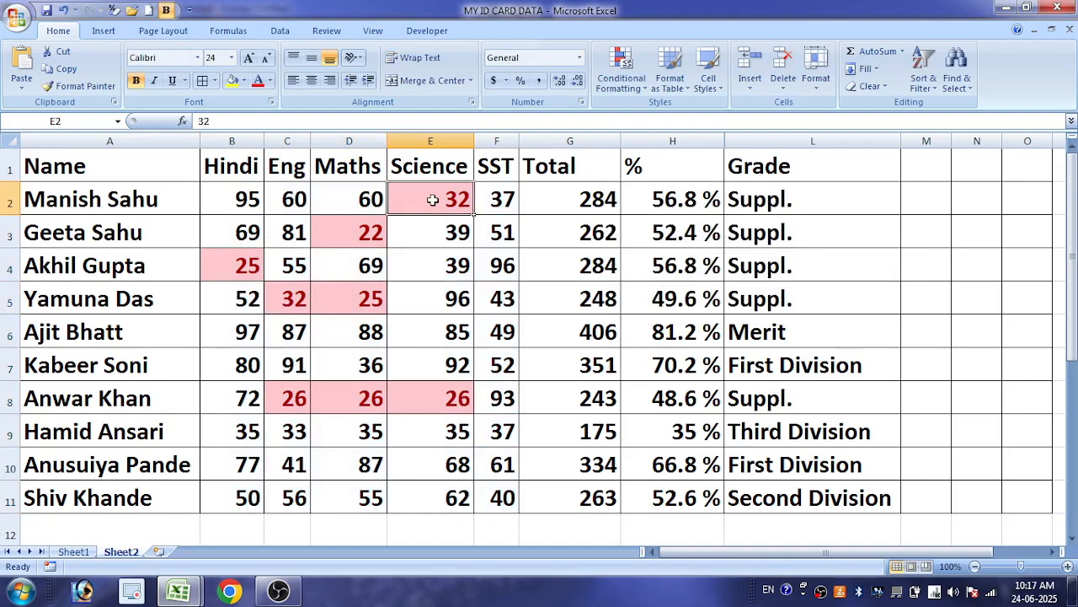
left_click(352, 233)
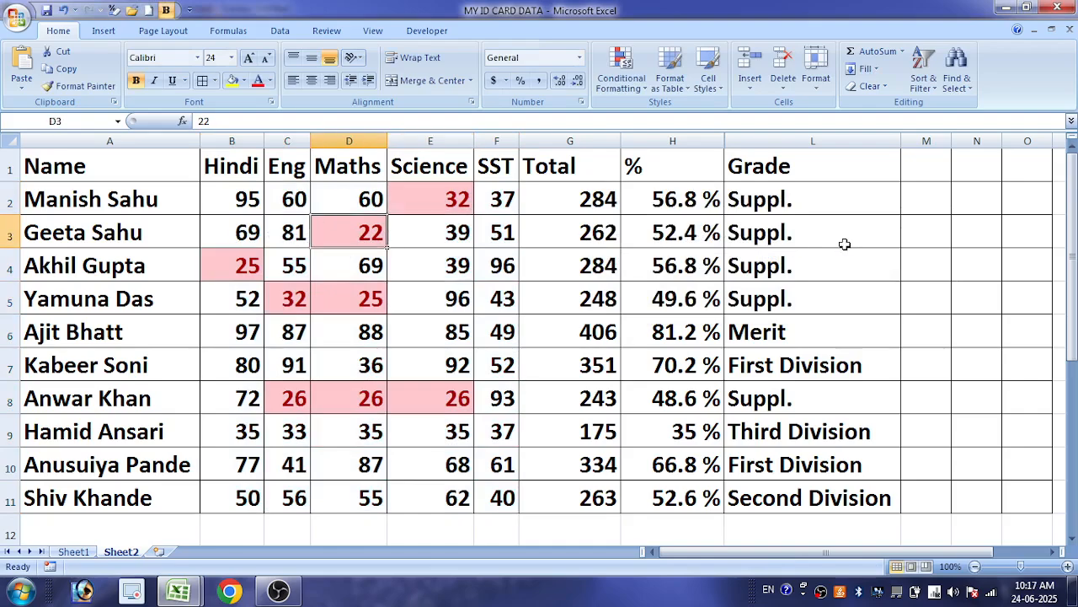
type("99")
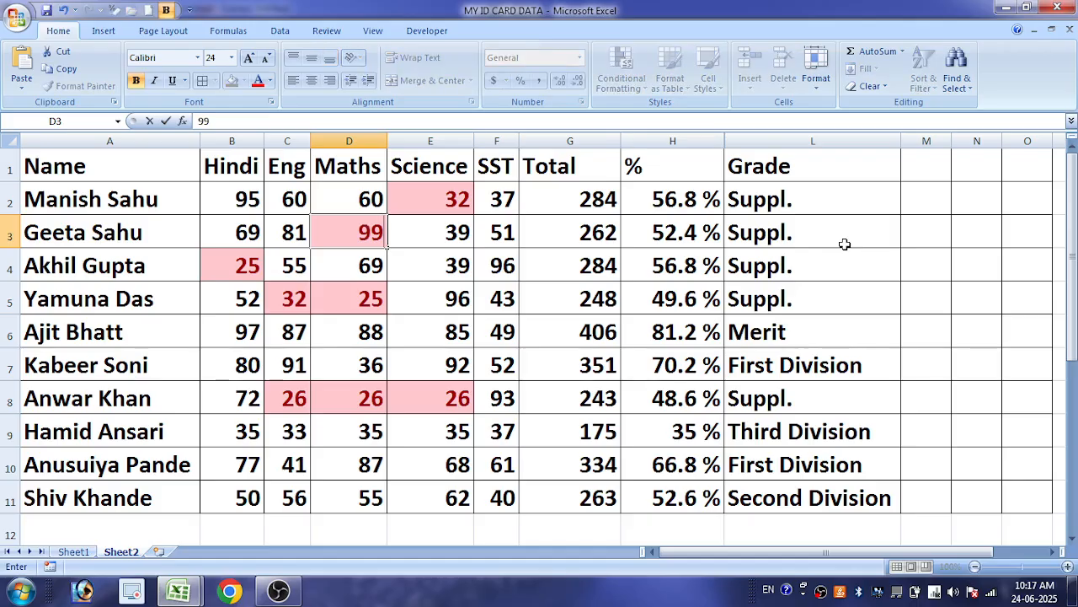
key("Return")
left_click(845, 243)
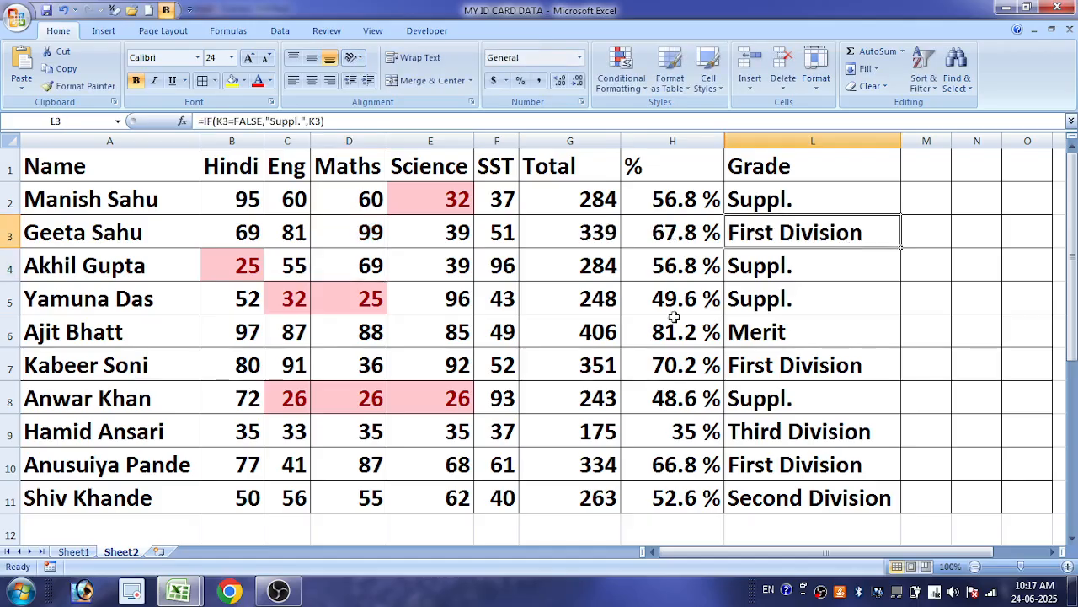
Set the Science mark in E5 to 10 and check the grade in L5
left_click(242, 268)
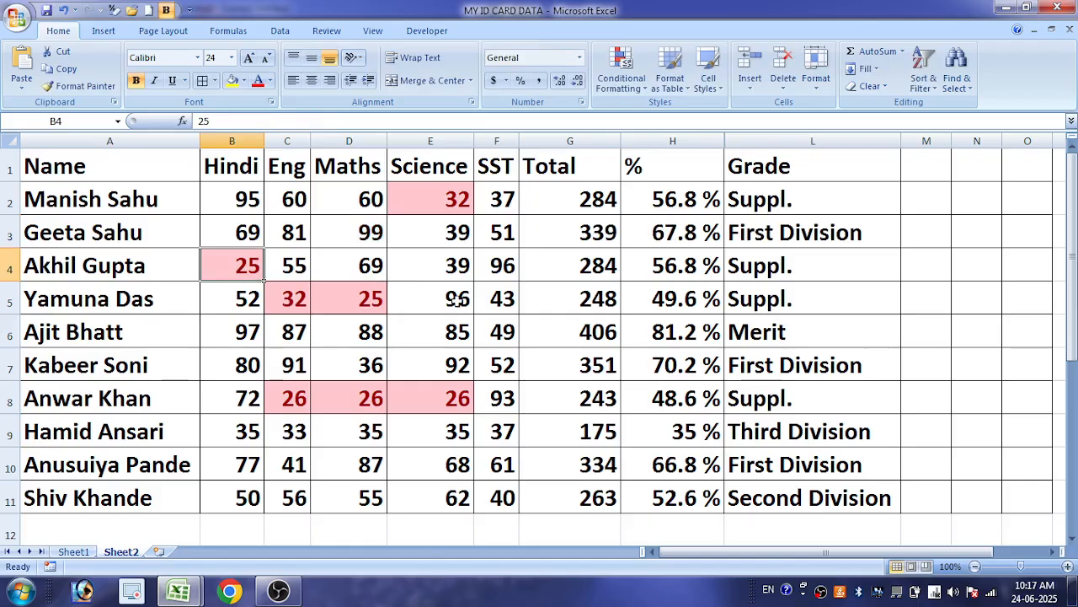
left_click(303, 302)
left_click(372, 305)
left_click(460, 293)
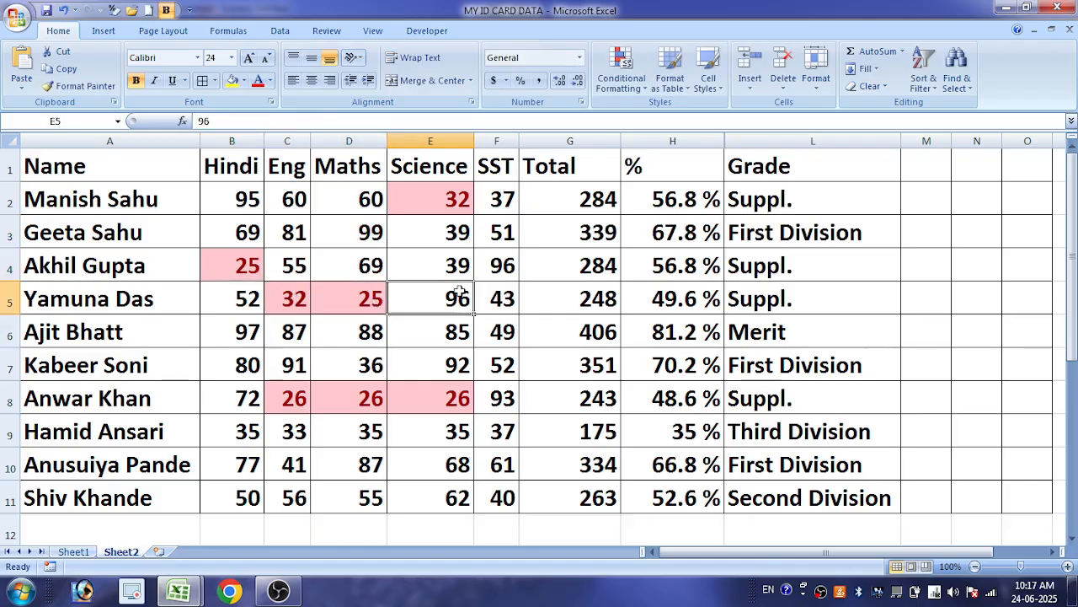
type("10")
key("Return")
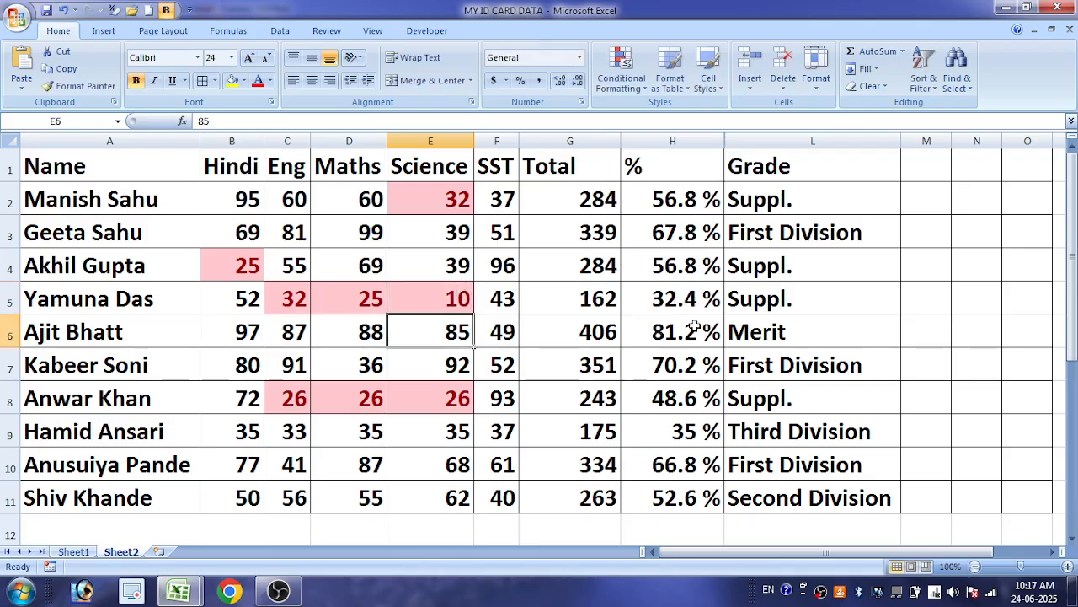
left_click(777, 297)
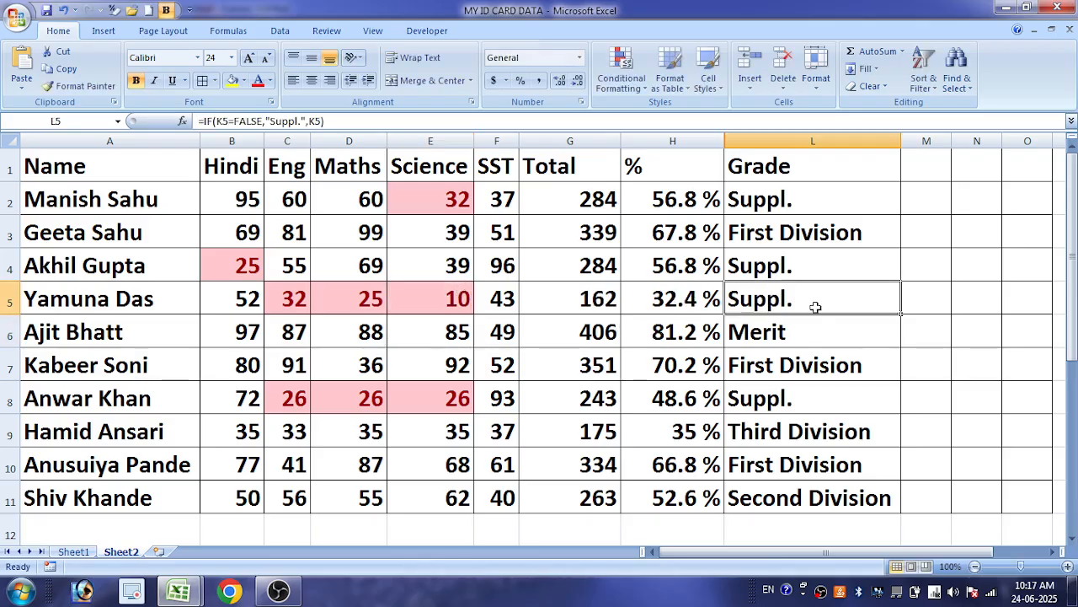